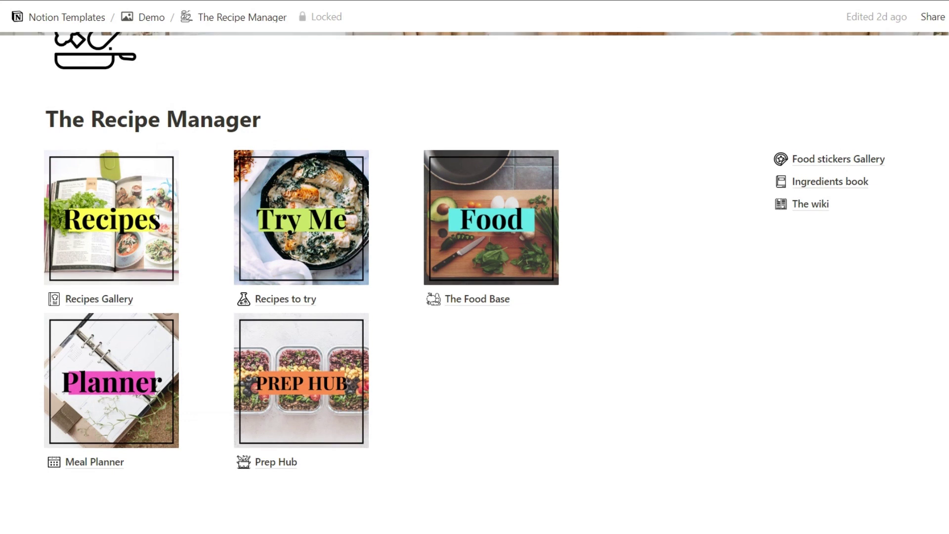
# - Examine The Food Base page with its Food Menu and the food table listing types, calories and storage places
pyautogui.scroll(1, 474, 277)
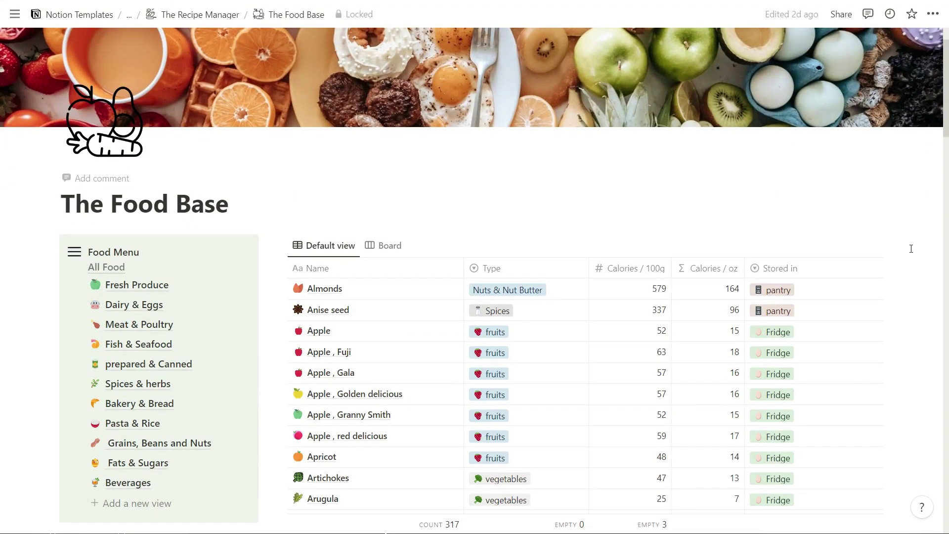
pyautogui.scroll(-2, 912, 248)
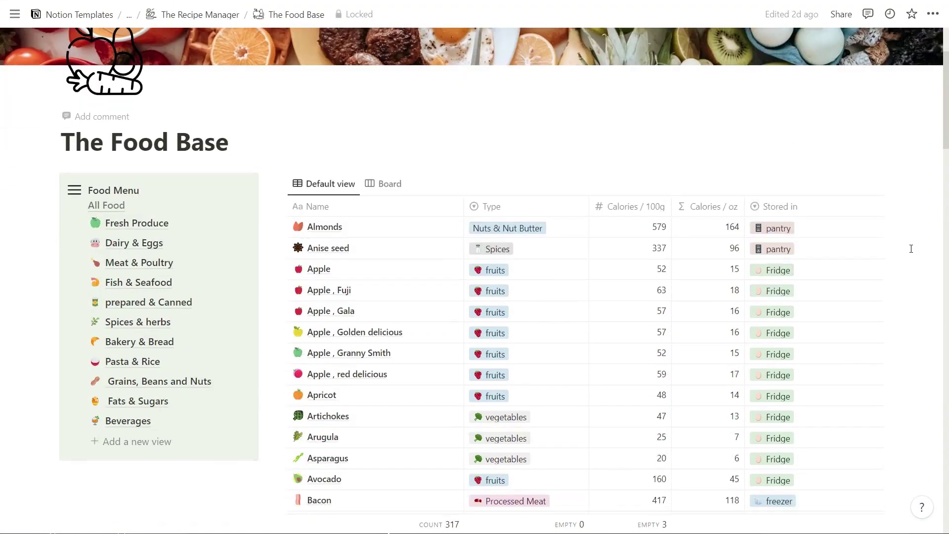
pyautogui.scroll(-4, 912, 248)
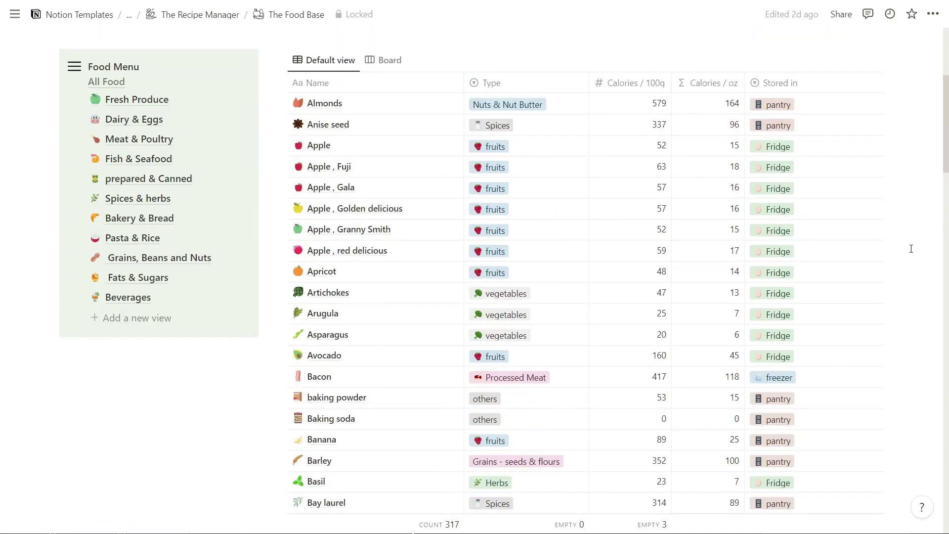
pyautogui.scroll(2, 911, 249)
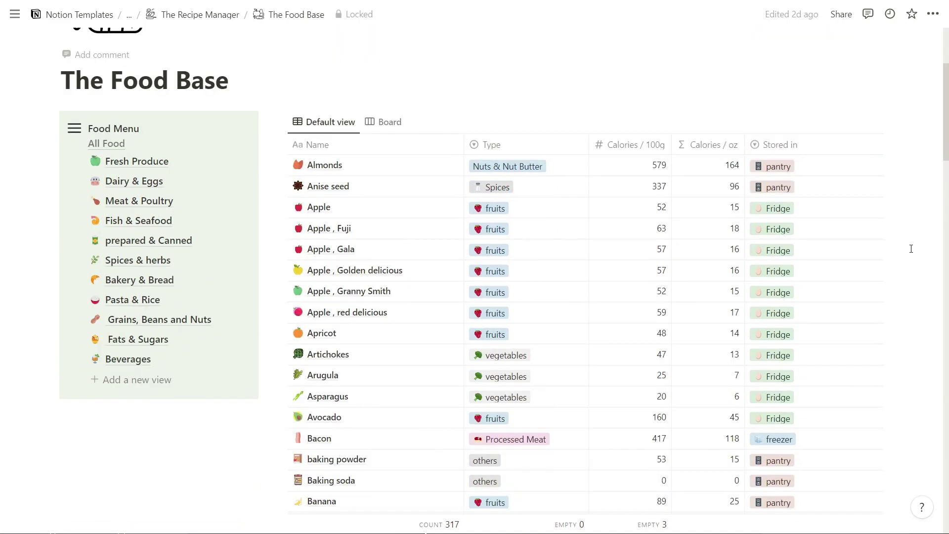
pyautogui.scroll(2, 911, 249)
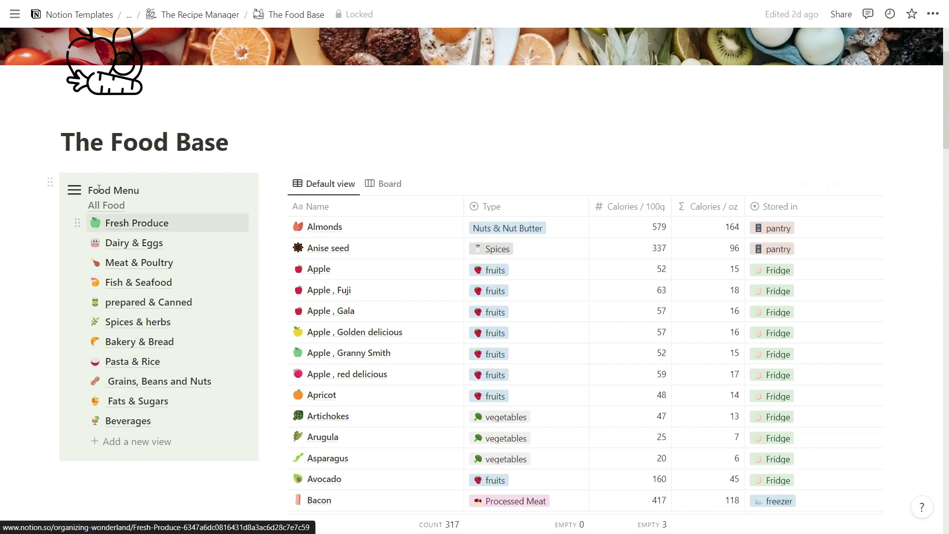
# - View the Fresh Produce page and the Dairy & Eggs page from the Food Menu
pyautogui.click(130, 228)
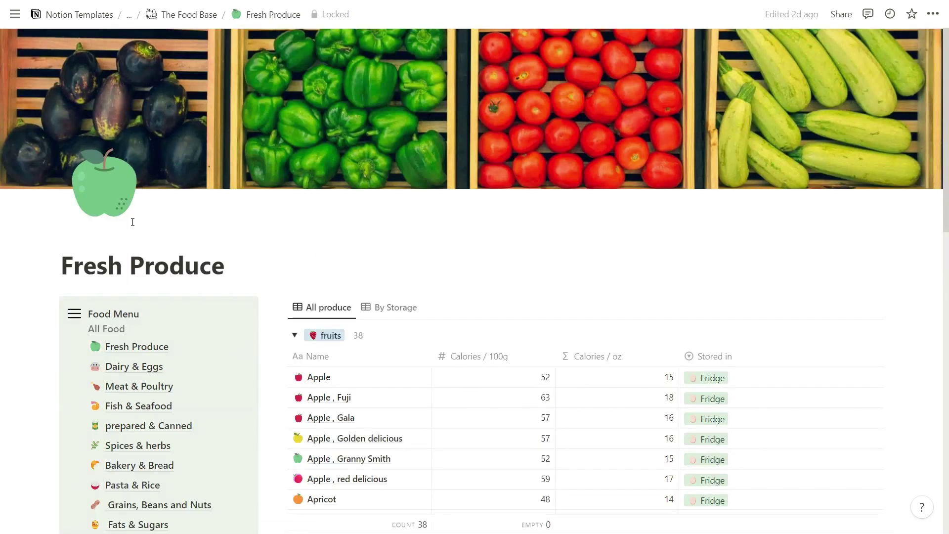
pyautogui.click(135, 374)
pyautogui.scroll(-3, 135, 373)
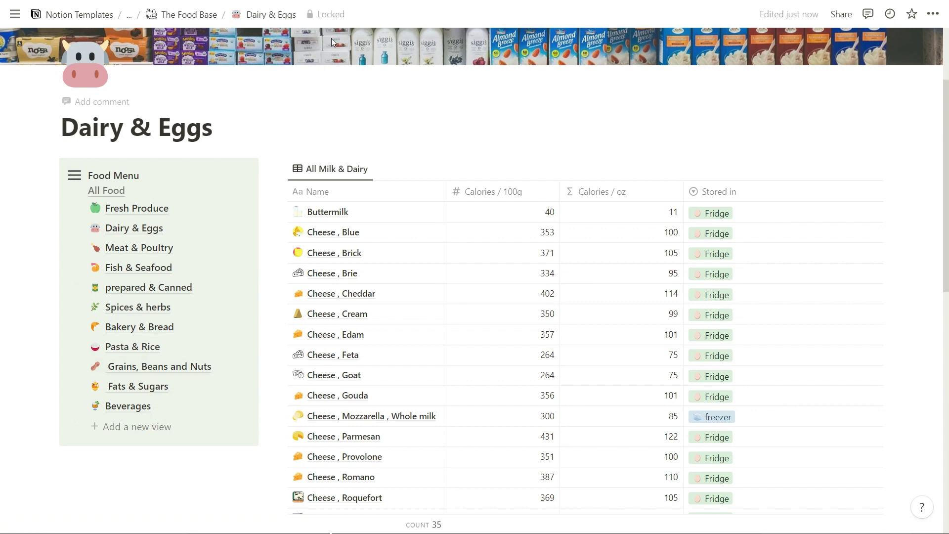
# - Unlock the Dairy & Eggs page and add a new view to the Food Menu, titled Freezer
pyautogui.click(324, 14)
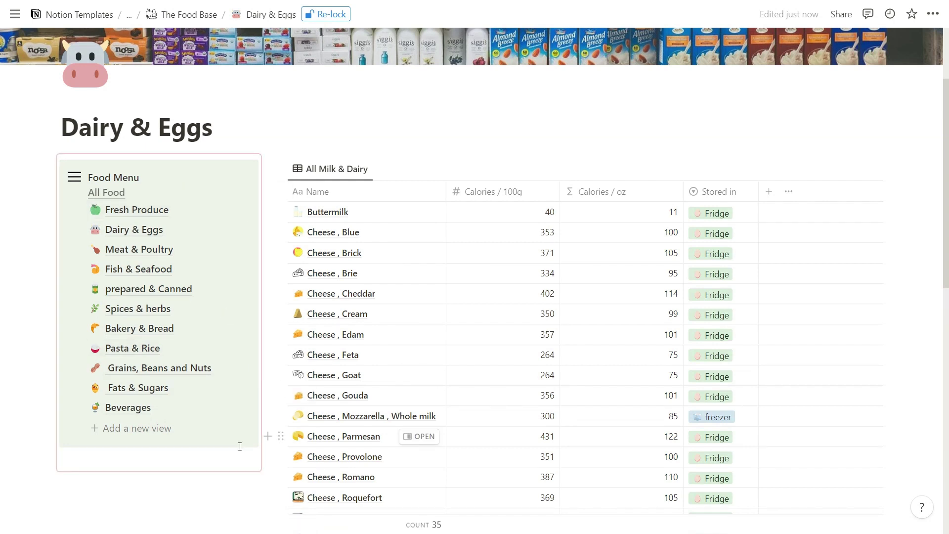
pyautogui.click(157, 430)
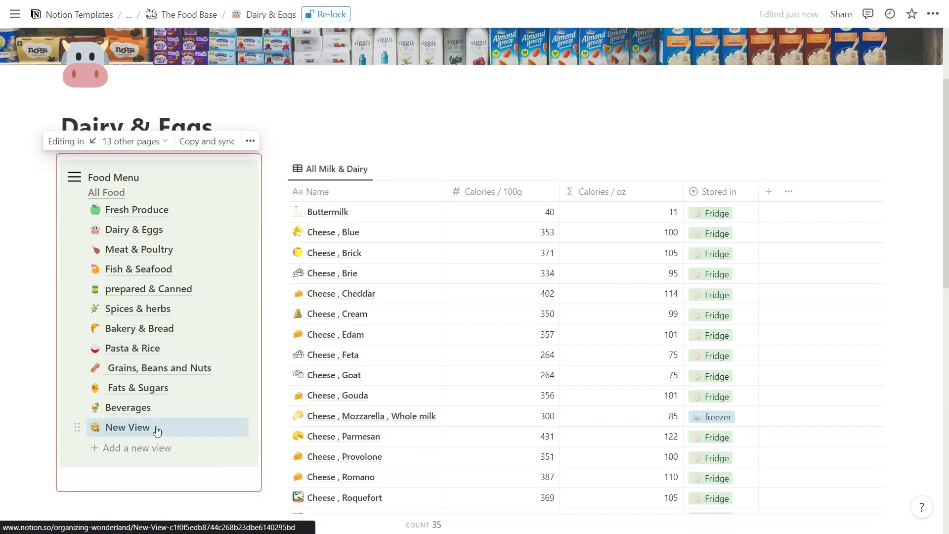
pyautogui.click(156, 428)
pyautogui.tripleClick(132, 251)
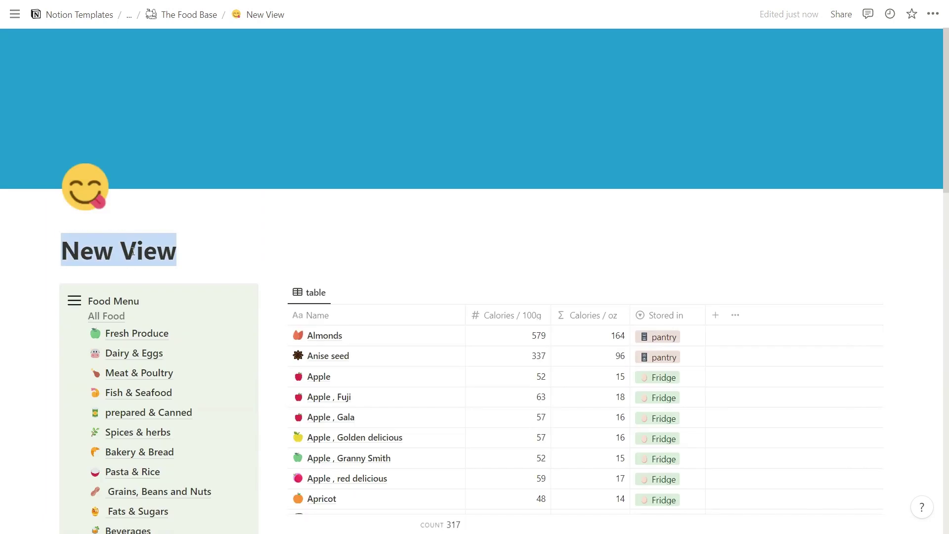
pyautogui.write('Freezer')
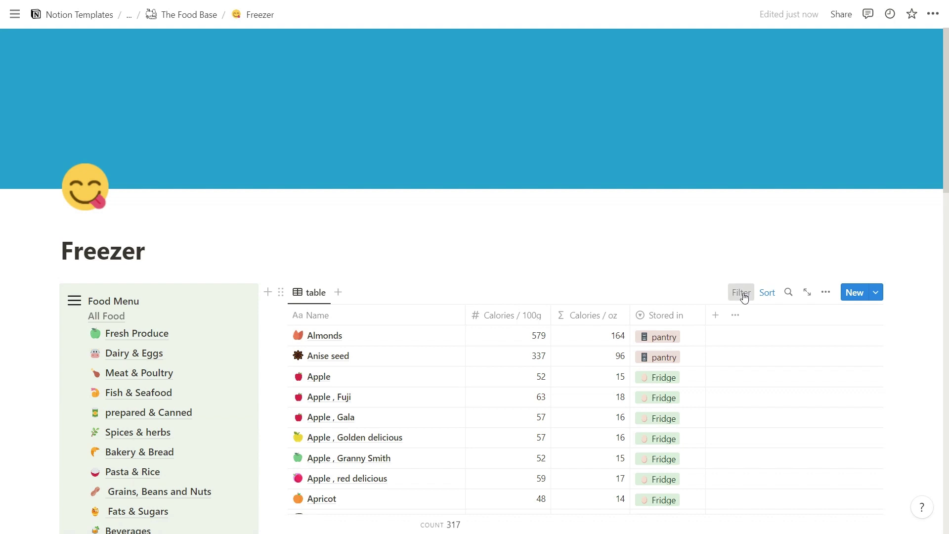
# - Filter the Freezer page's food table to items whose Stored in property is freezer
pyautogui.click(742, 293)
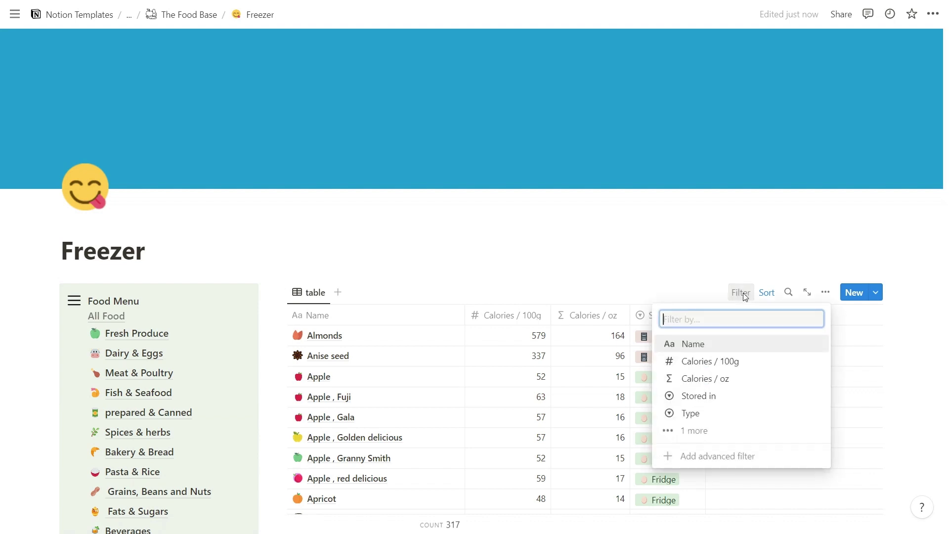
pyautogui.click(708, 396)
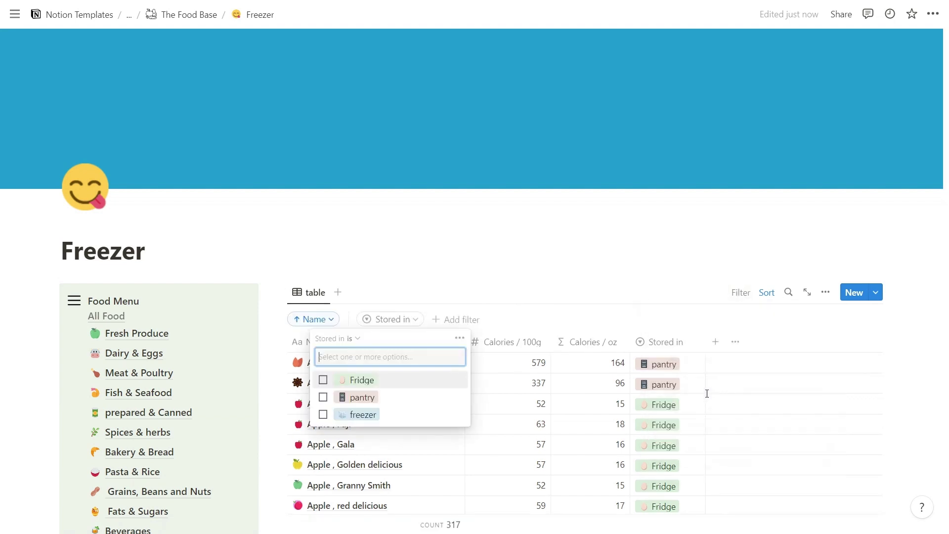
pyautogui.click(323, 415)
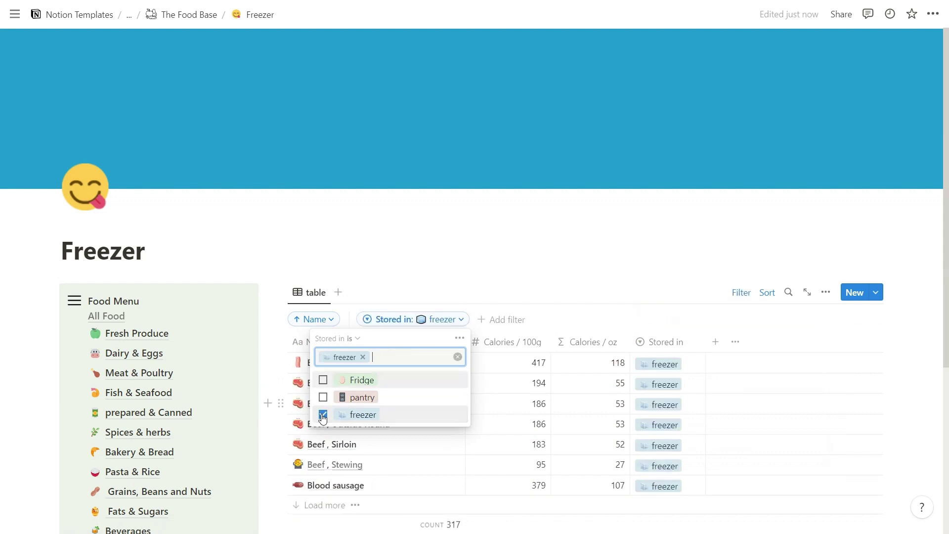
pyautogui.click(610, 285)
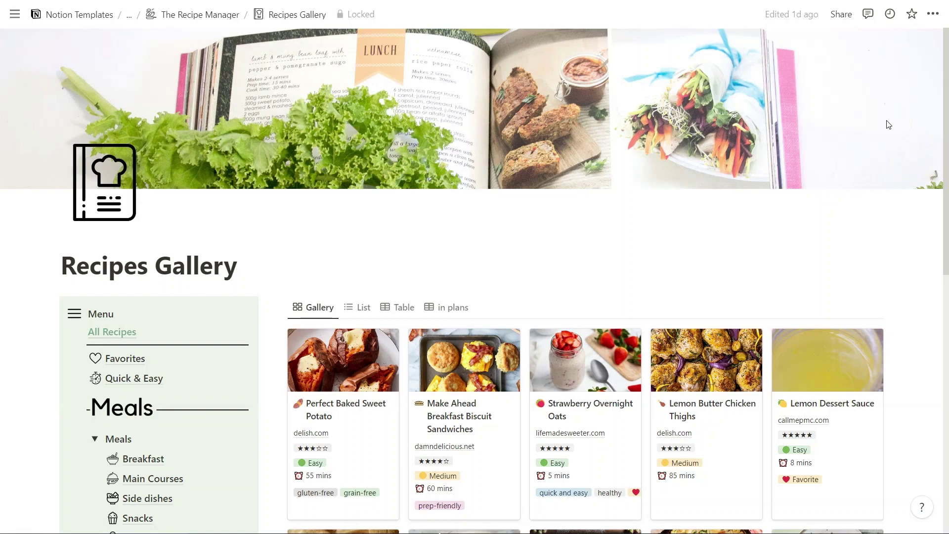
# - Browse the Recipes Gallery and its menu, viewing the Main Courses and Seafood pages
pyautogui.scroll(-4, 888, 124)
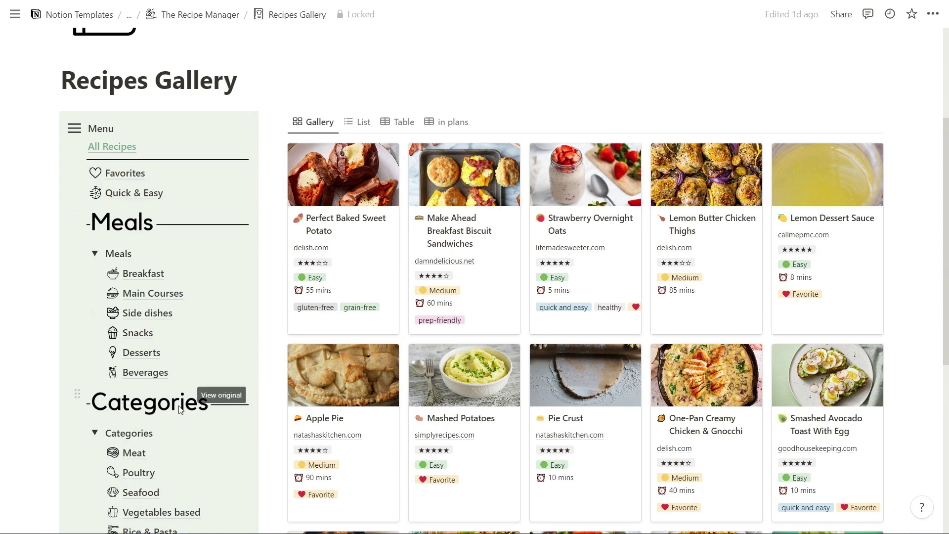
pyautogui.scroll(-1, 195, 394)
pyautogui.scroll(-1, 195, 395)
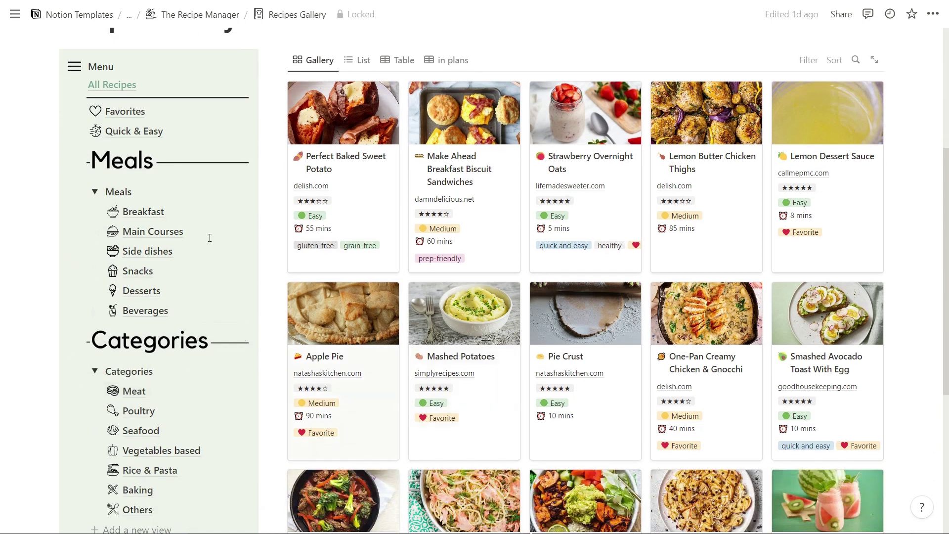
pyautogui.click(144, 232)
pyautogui.scroll(-6, 142, 231)
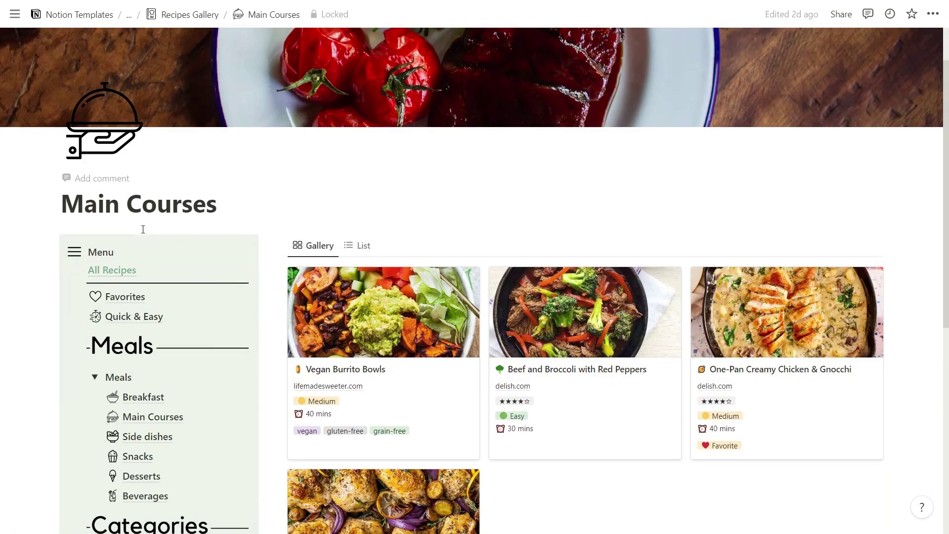
pyautogui.scroll(-4, 141, 230)
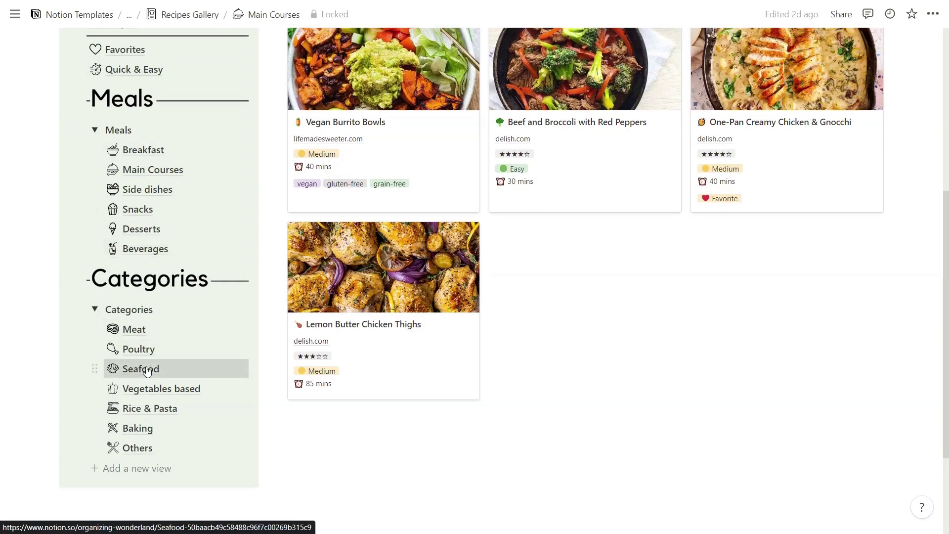
pyautogui.click(130, 367)
pyautogui.scroll(-10, 713, 347)
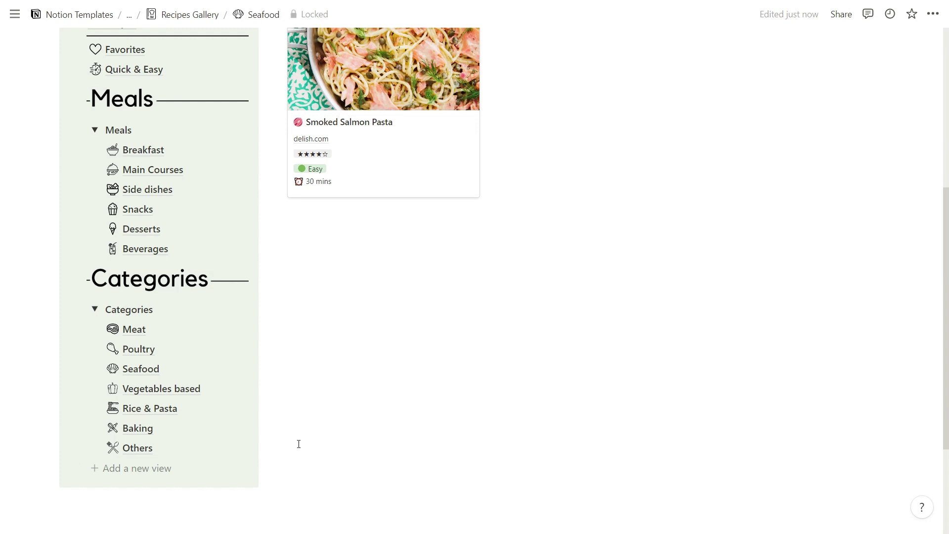
# - Unlock the Seafood page and add a new view to the recipe menu, titled Vegan
pyautogui.click(310, 14)
pyautogui.scroll(-5, 149, 325)
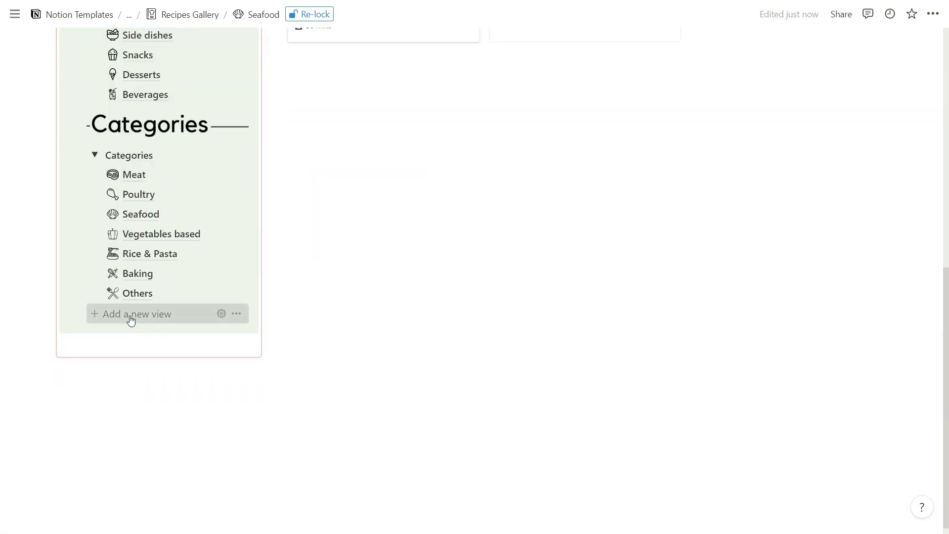
pyautogui.click(129, 317)
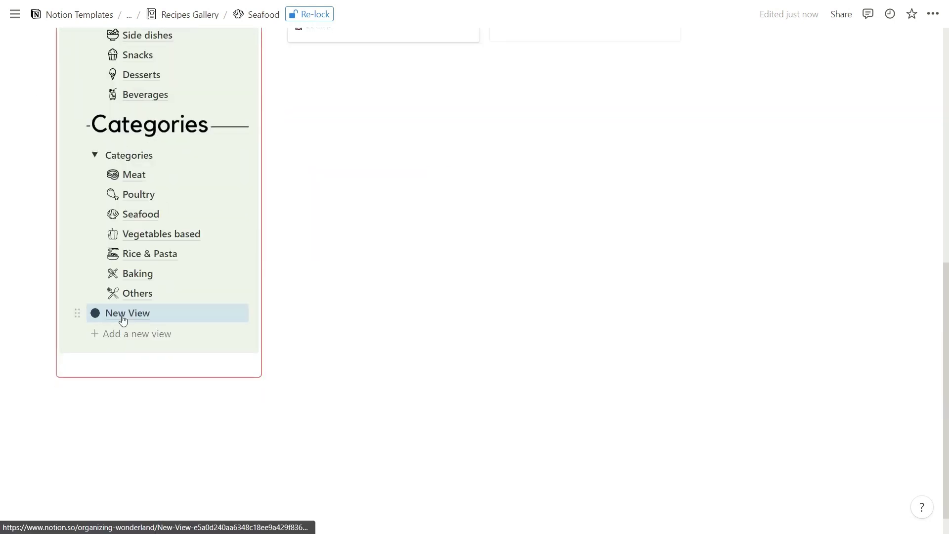
pyautogui.click(122, 319)
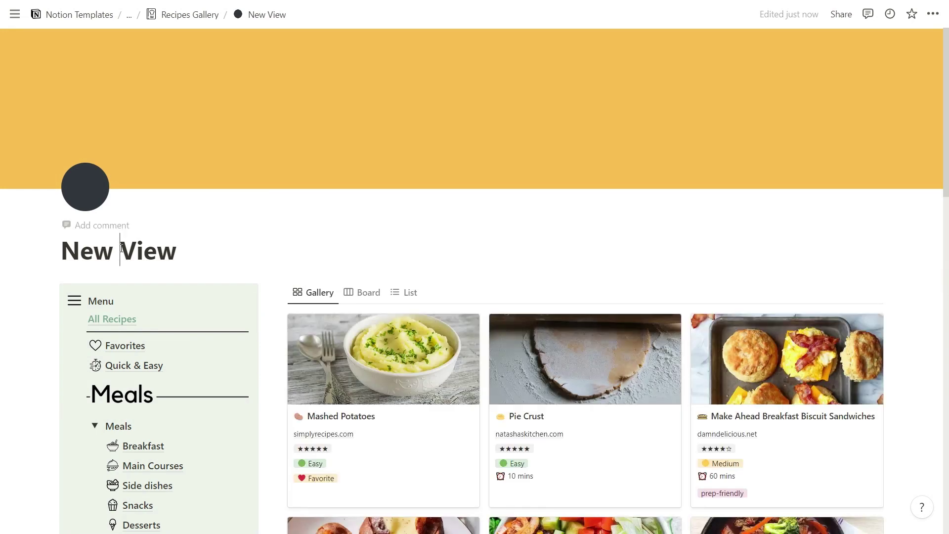
pyautogui.doubleClick(122, 248)
pyautogui.tripleClick(122, 248)
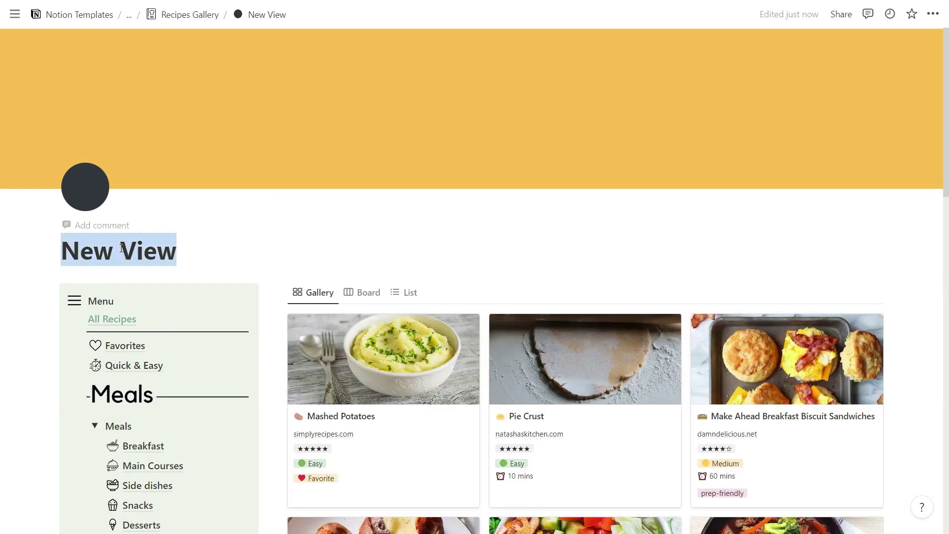
pyautogui.write('Vegan')
# - Replace the Vegan page's icon with the green herb emoji, searching the emojis for "veg"
pyautogui.click(92, 198)
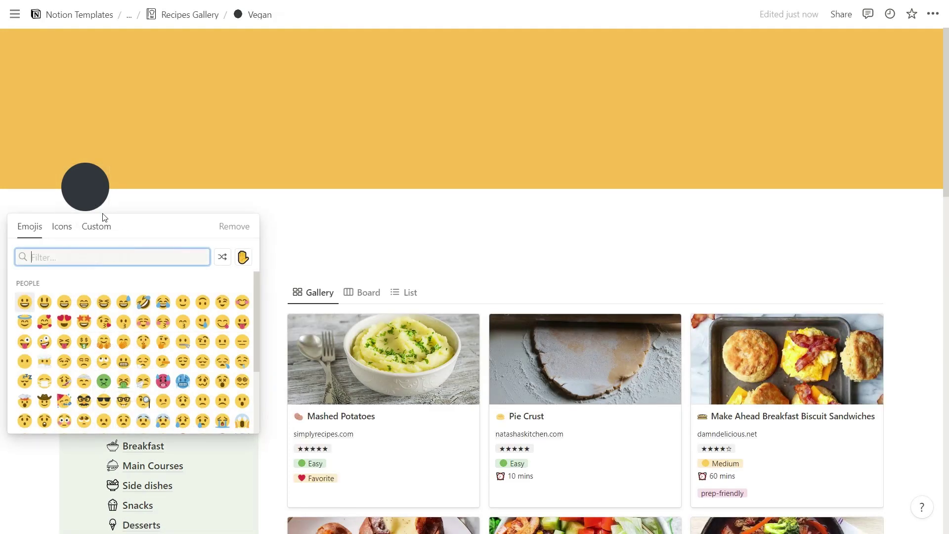
pyautogui.write('veg')
pyautogui.click(64, 282)
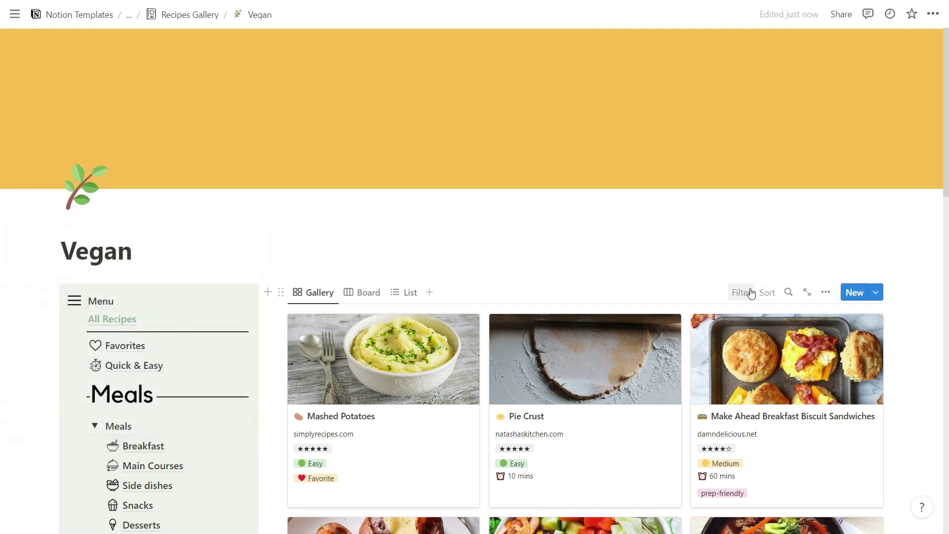
# - Filter the Vegan page's gallery to recipes whose Tags contain vegan
pyautogui.click(748, 291)
pyautogui.write('t')
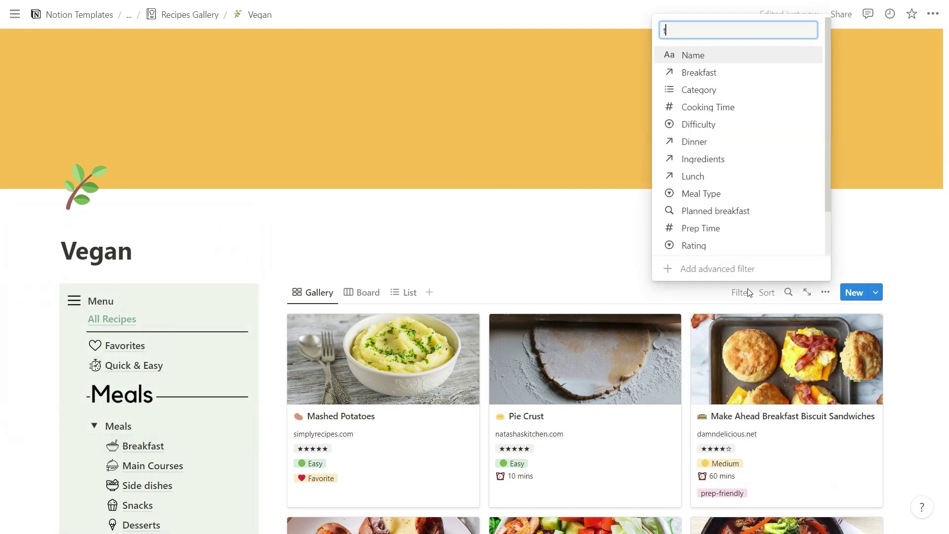
pyautogui.write('ag')
pyautogui.click(757, 246)
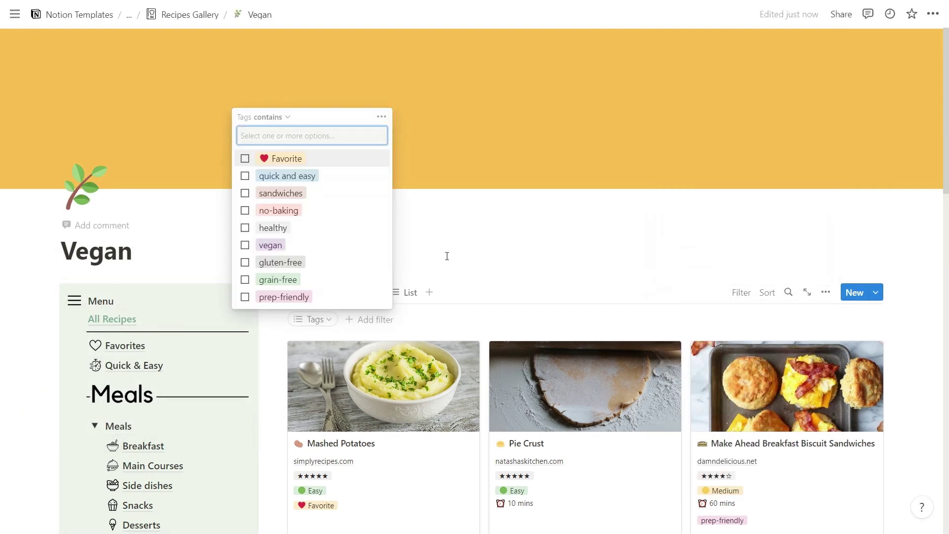
pyautogui.click(246, 244)
pyautogui.click(523, 285)
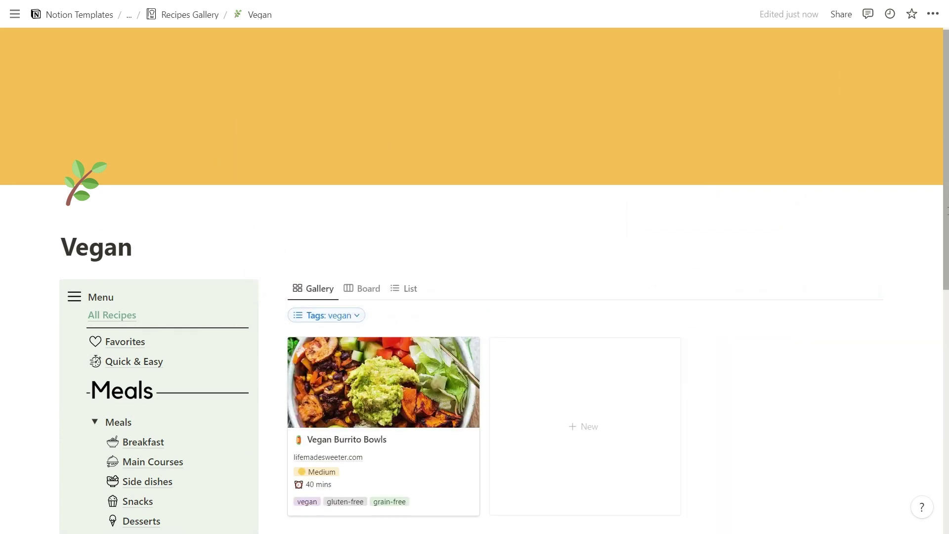
# - Move the Vegan link directly below Quick & Easy in the recipe menu and lock the Vegan page
pyautogui.scroll(-5, 352, 403)
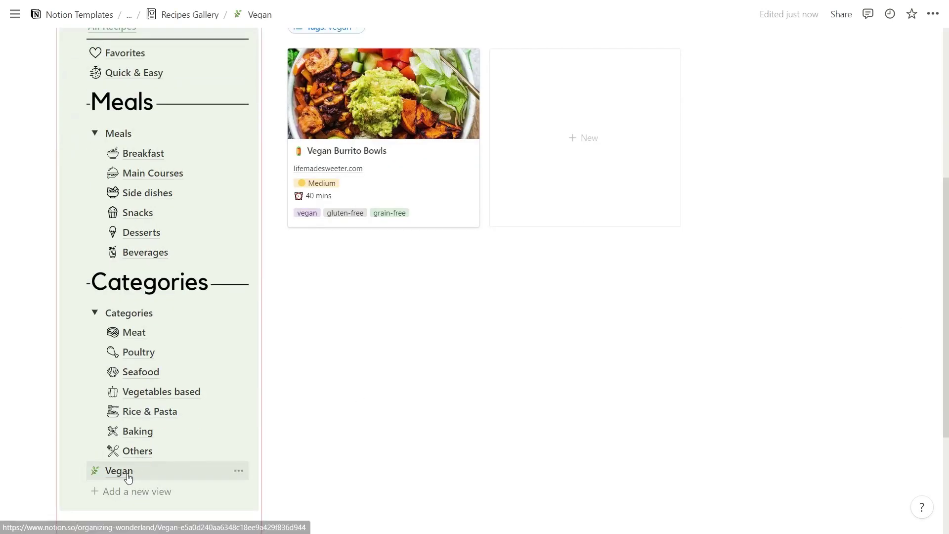
pyautogui.moveTo(128, 477); pyautogui.dragTo(126, 85)
pyautogui.scroll(2, 838, 287)
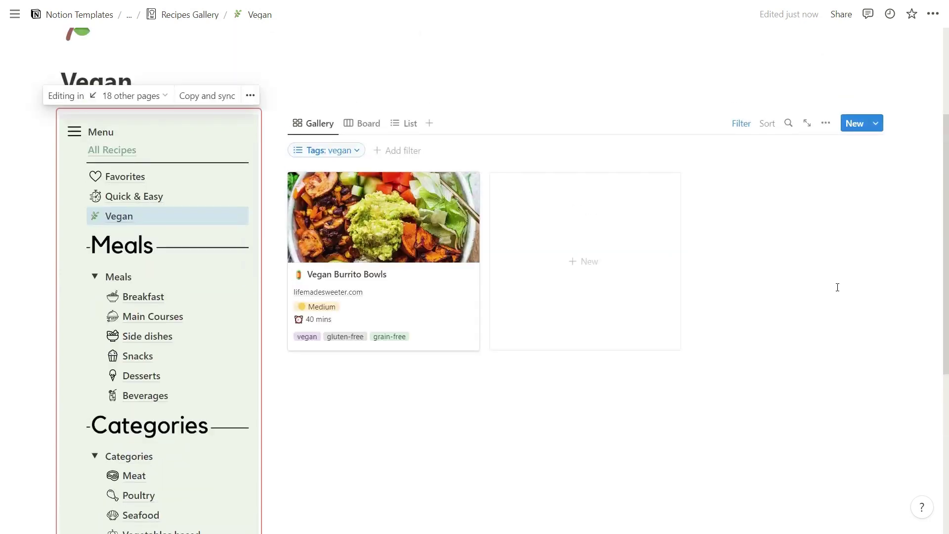
pyautogui.scroll(1, 837, 288)
pyautogui.click(933, 14)
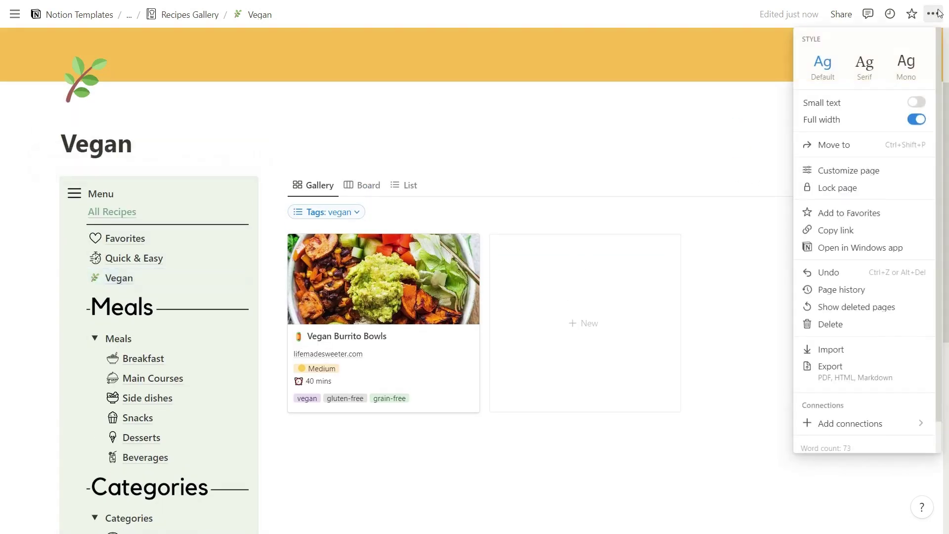
pyautogui.click(859, 187)
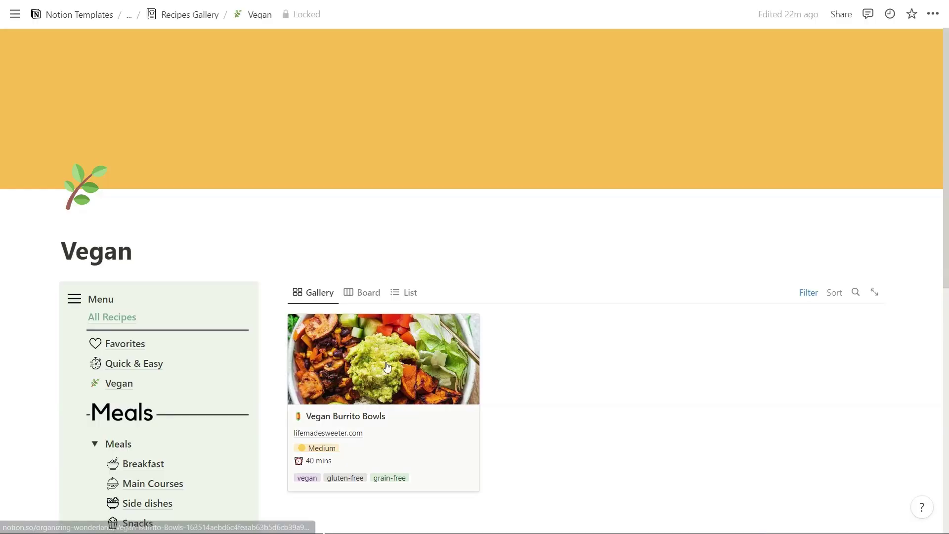
# - Open the Vegan Burrito Bowls recipe as a full page and look over its properties
pyautogui.click(387, 366)
pyautogui.click(186, 57)
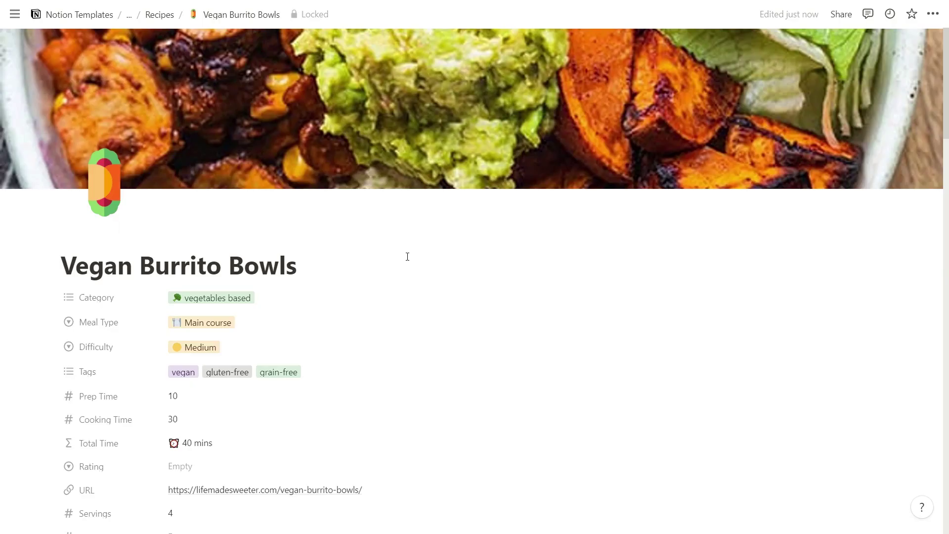
pyautogui.scroll(-2, 290, 244)
pyautogui.scroll(-2, 383, 263)
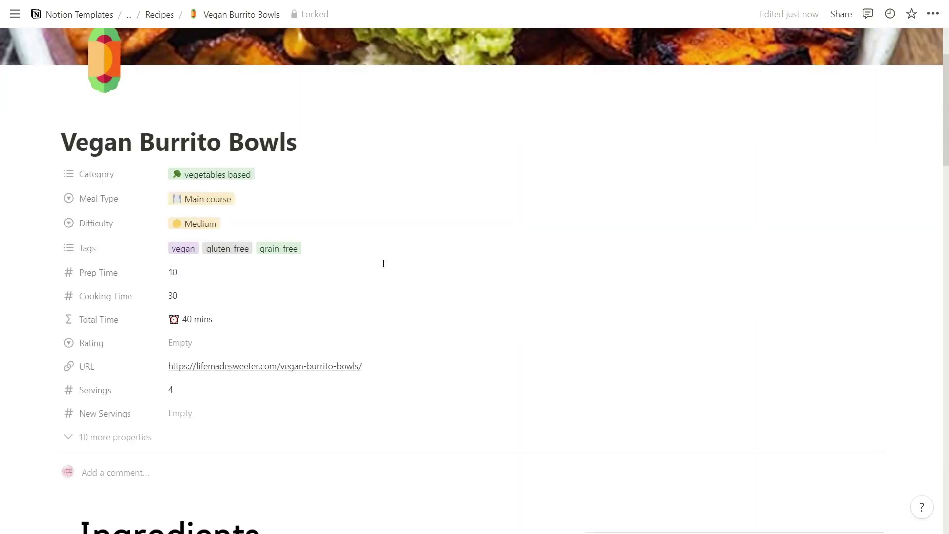
# - Look over the Vegan Burrito Bowls properties down to the ingredients and unlock the page for editing
pyautogui.scroll(-1, 383, 263)
pyautogui.scroll(1, 383, 264)
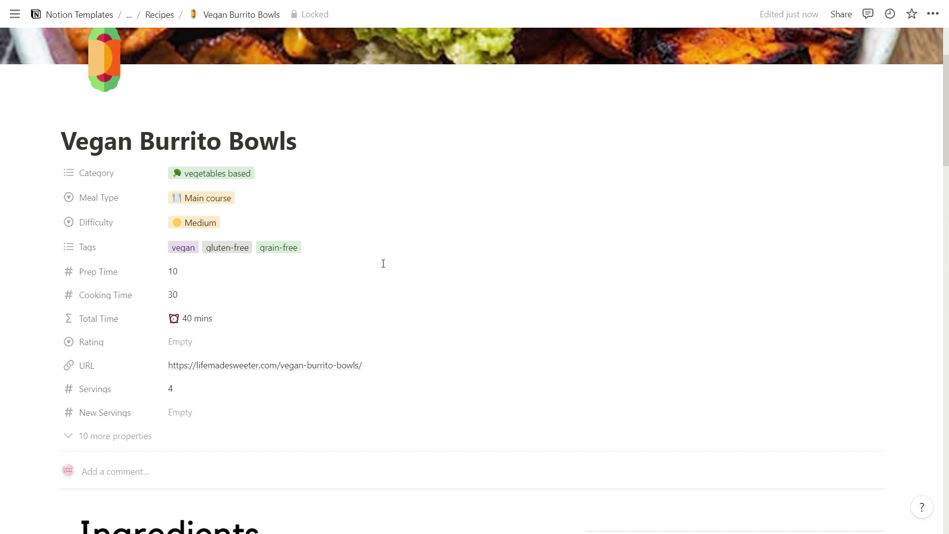
pyautogui.scroll(-1, 383, 264)
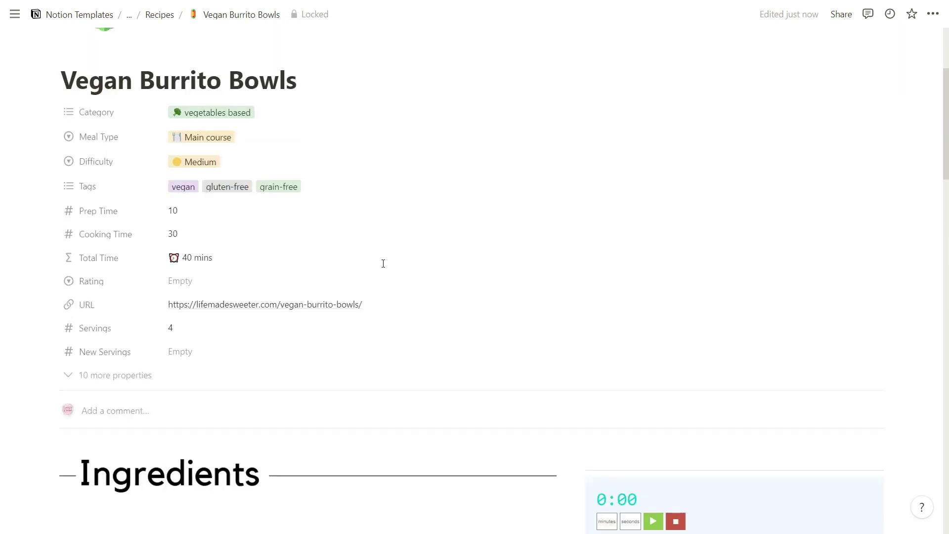
pyautogui.scroll(-1, 383, 263)
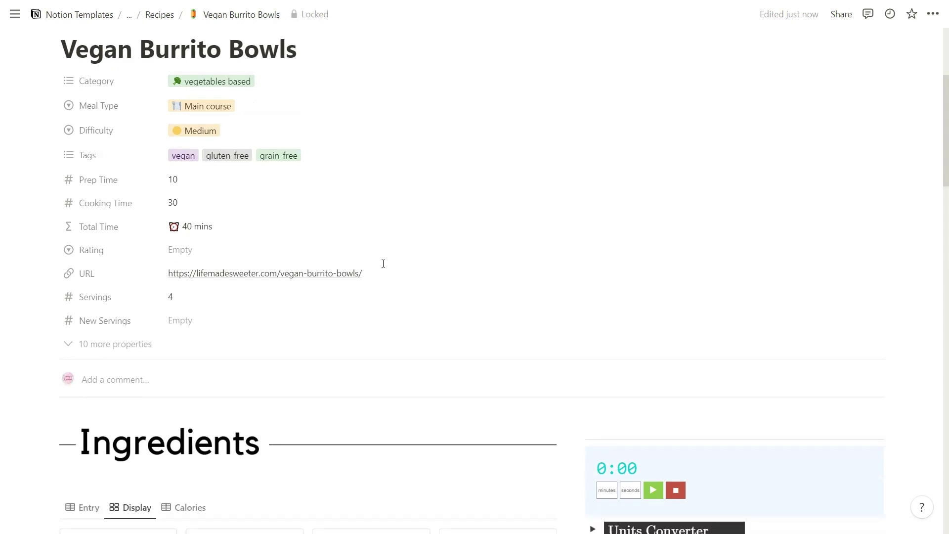
pyautogui.scroll(-1, 383, 263)
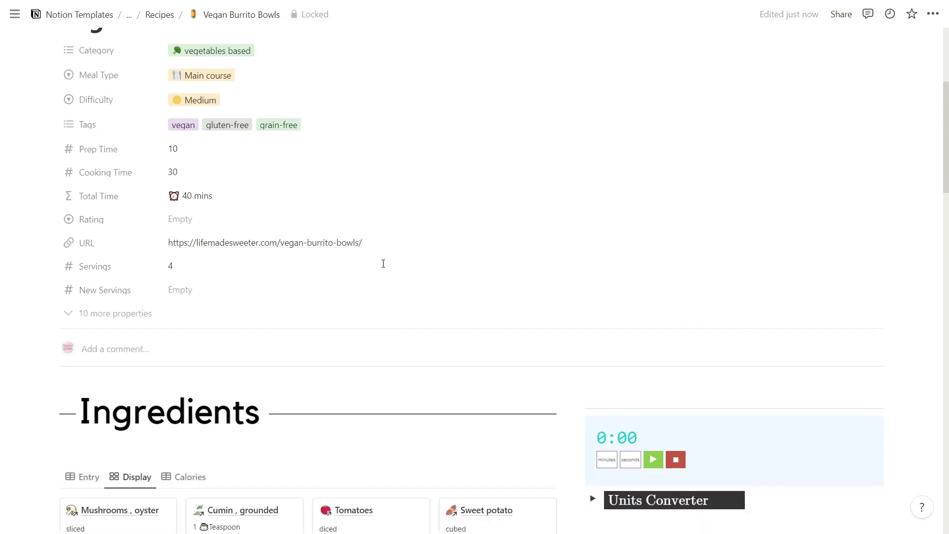
pyautogui.scroll(-2, 383, 263)
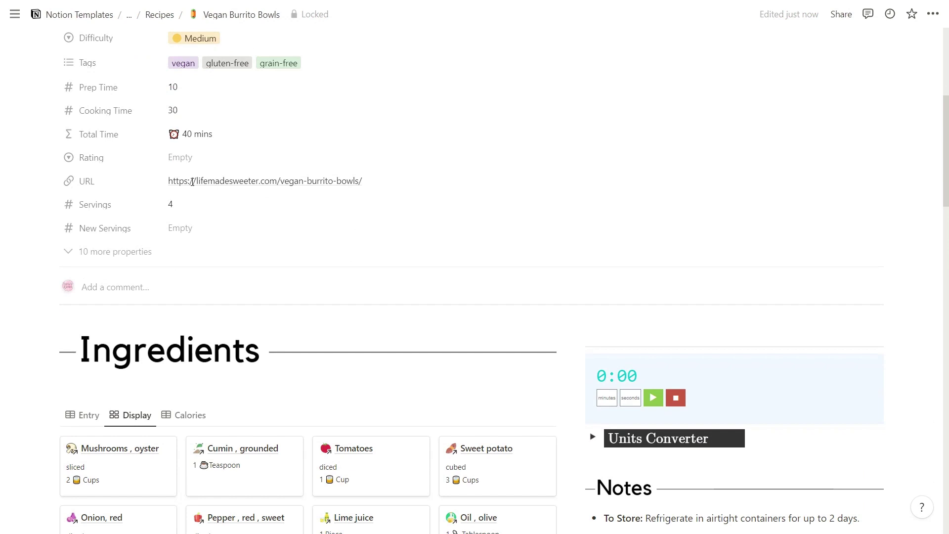
pyautogui.scroll(-2, 192, 181)
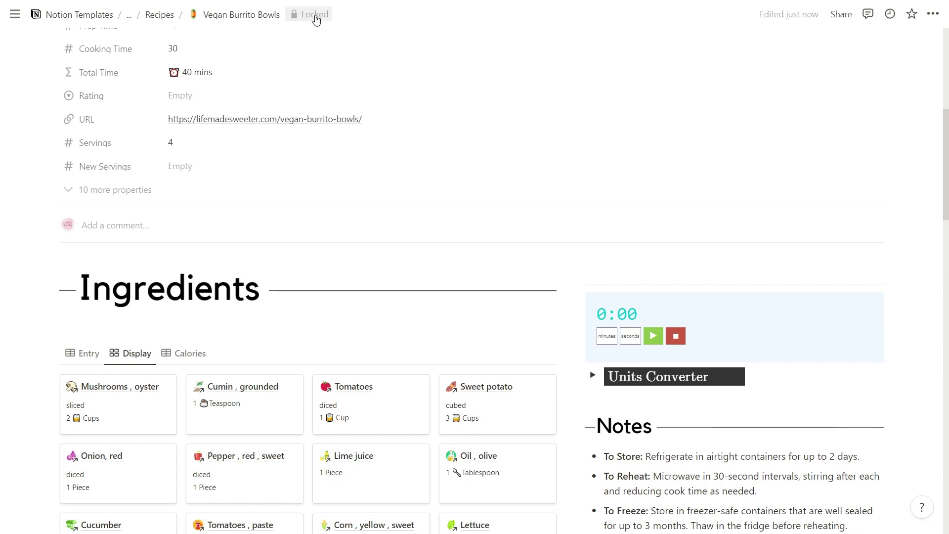
pyautogui.click(310, 14)
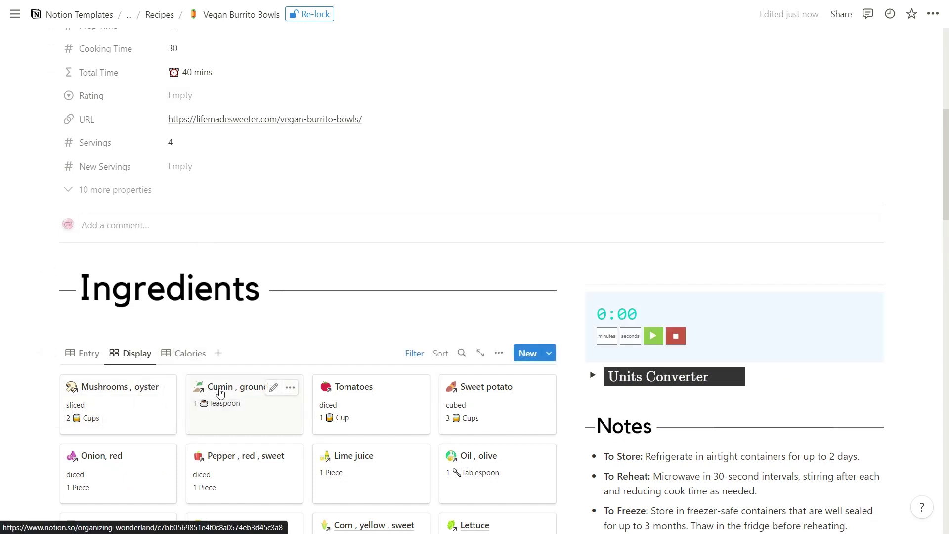
# - Try 2 and 8 as the recipe's New Servings value and clear the field again
pyautogui.click(179, 159)
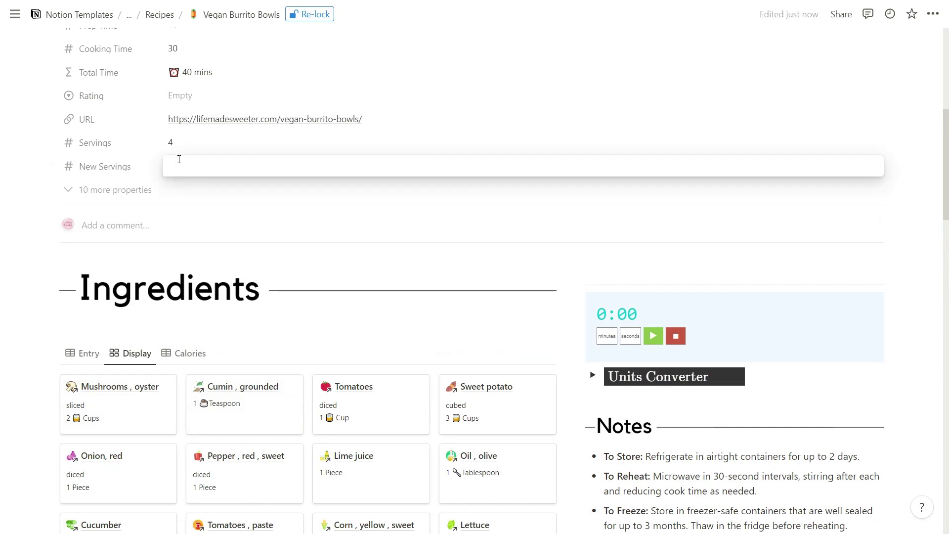
pyautogui.write('2')
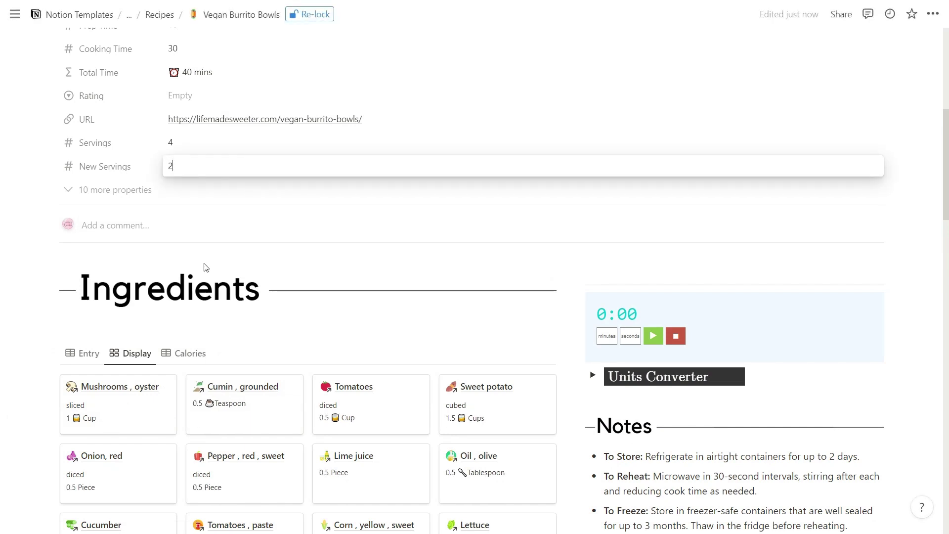
pyautogui.press('BackSpace')
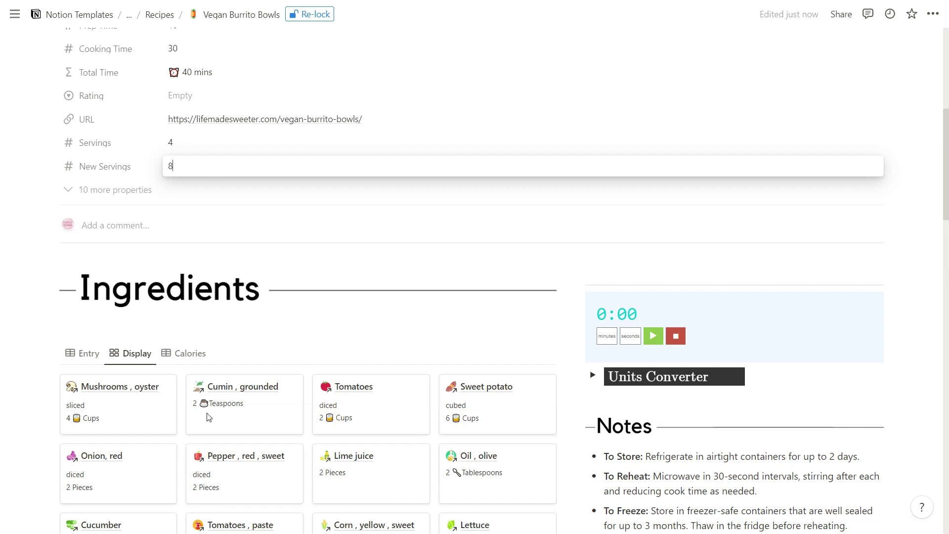
pyautogui.press('BackSpace')
pyautogui.click(271, 320)
# - Look through the Entry, Display and Calories views of the Ingredients database
pyautogui.scroll(-4, 272, 319)
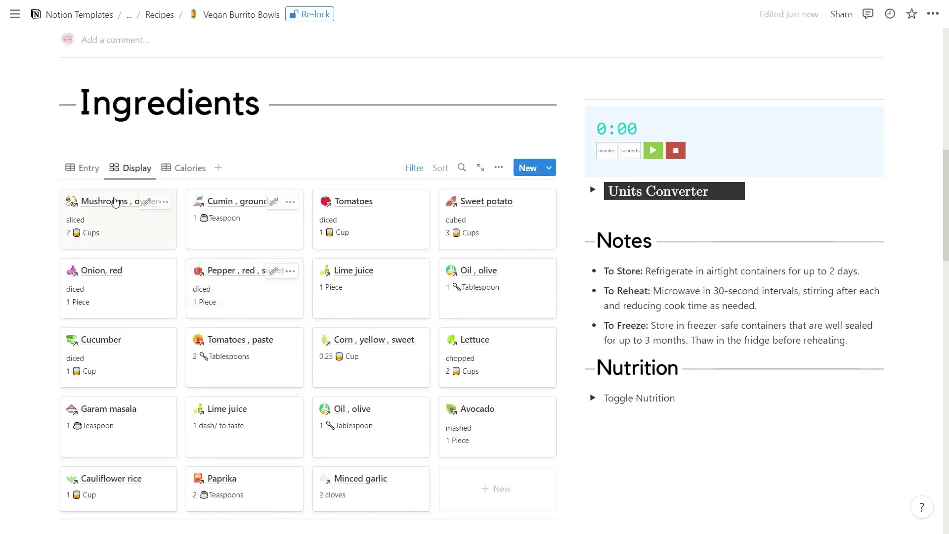
pyautogui.click(81, 170)
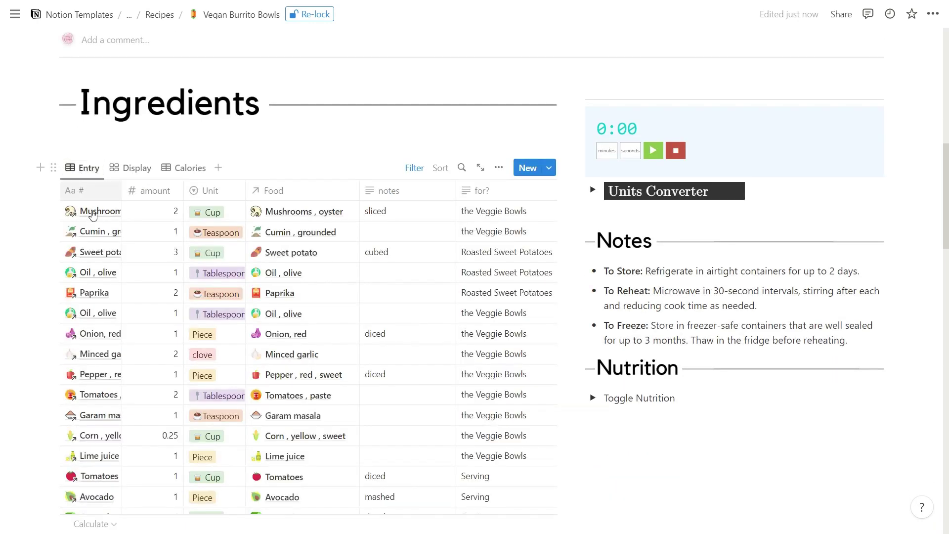
pyautogui.scroll(-1, 318, 327)
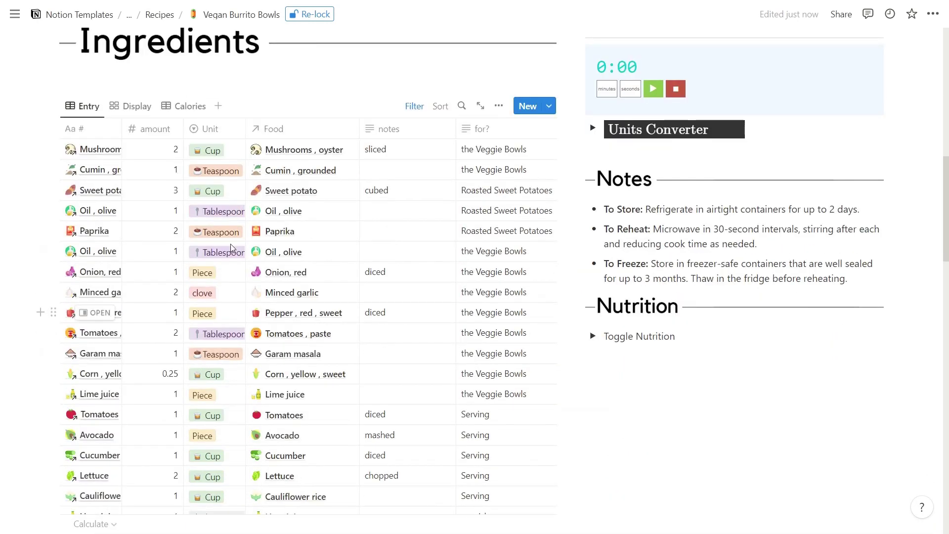
pyautogui.click(132, 110)
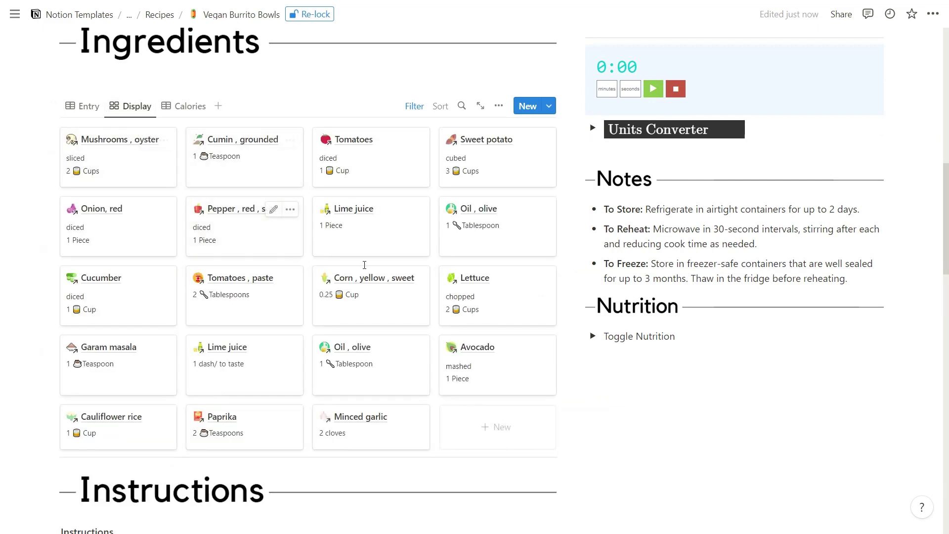
pyautogui.scroll(1, 272, 258)
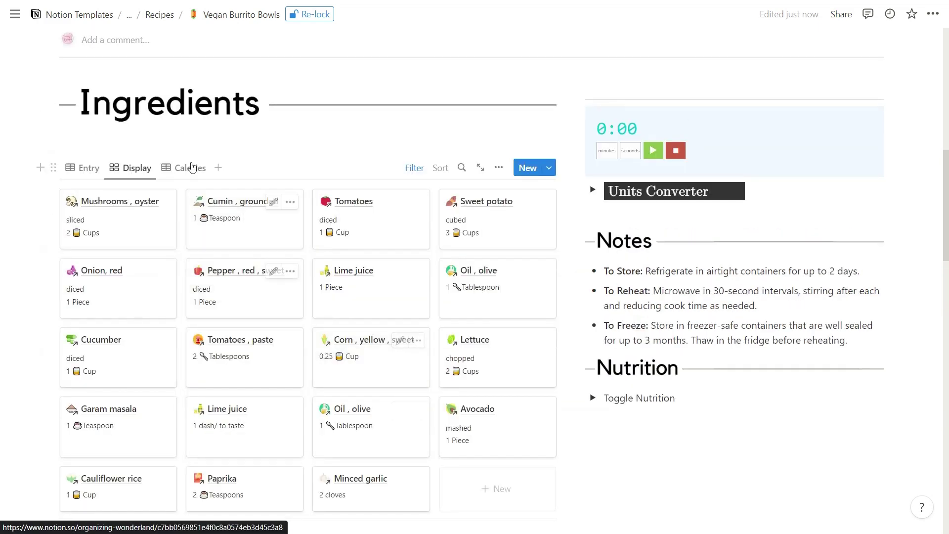
pyautogui.click(192, 168)
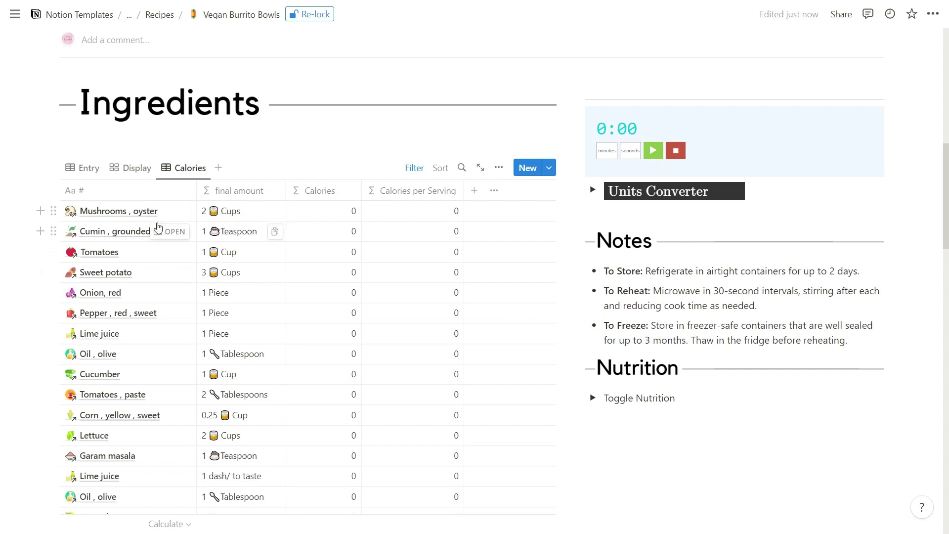
# - In the Entry view, set the oyster mushrooms' amount to 400 and their unit to Gram
pyautogui.click(86, 168)
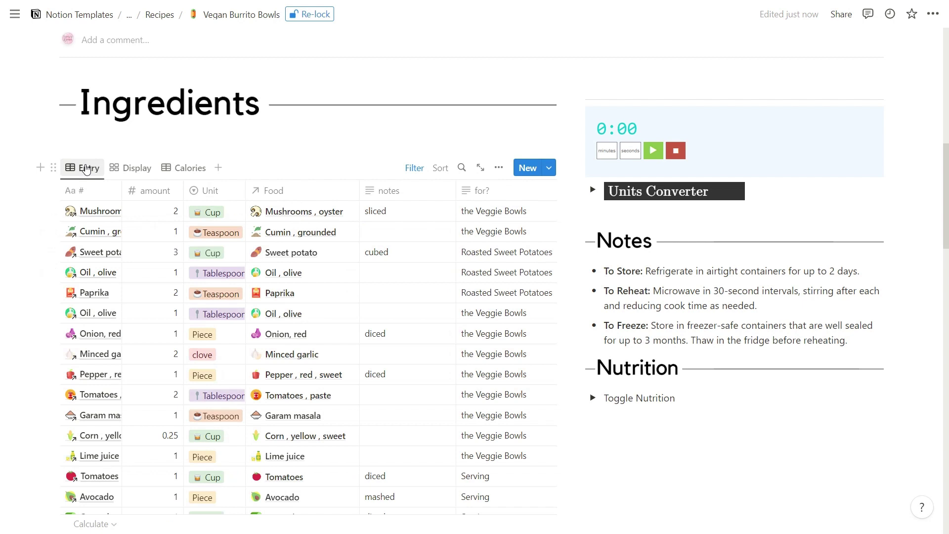
pyautogui.click(170, 214)
pyautogui.write('400')
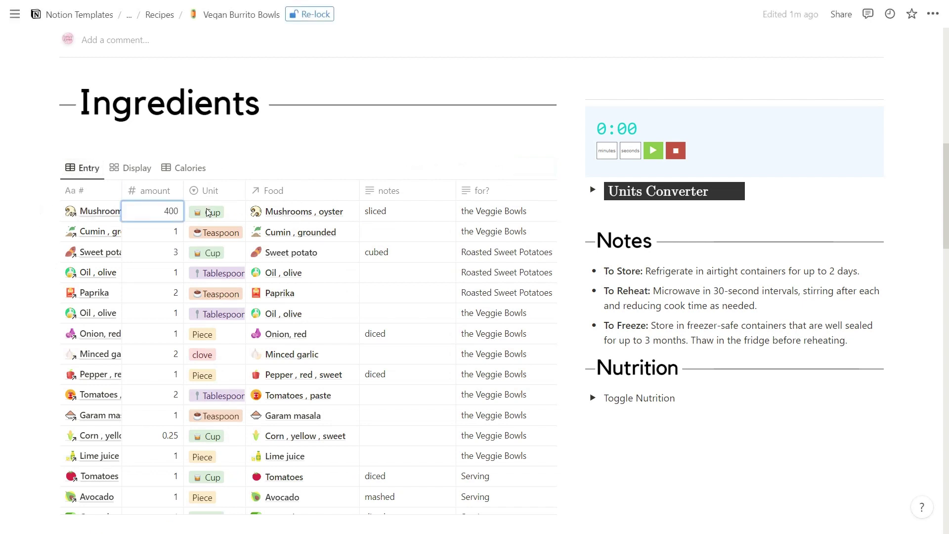
pyautogui.press('Return')
pyautogui.click(208, 213)
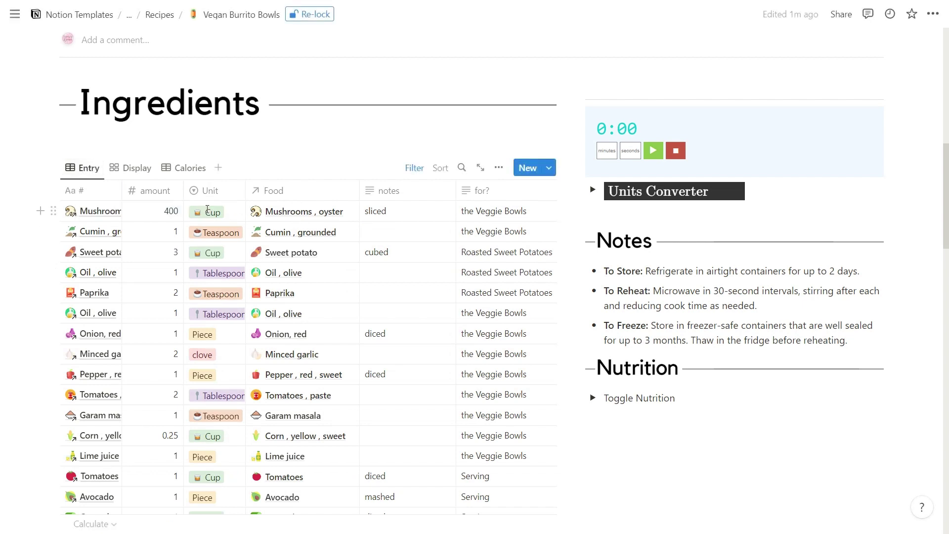
pyautogui.write('gra')
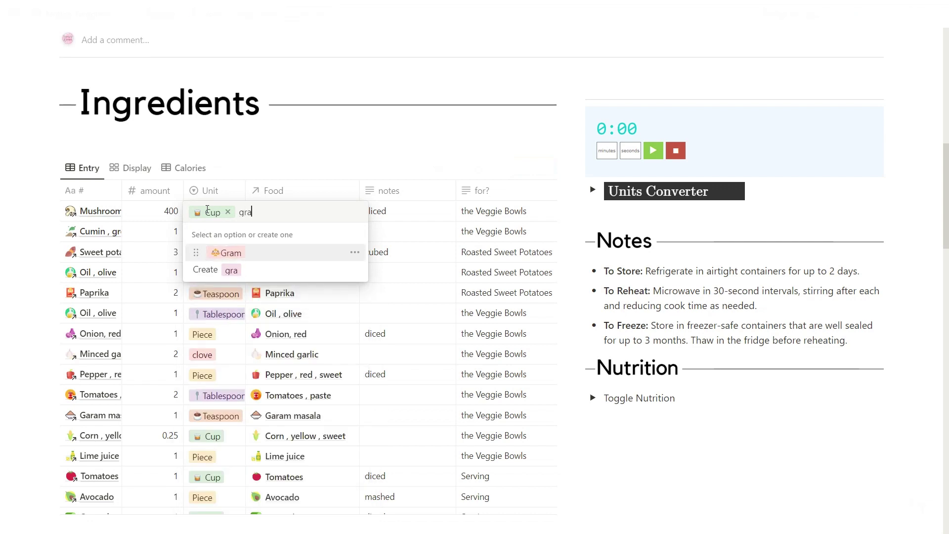
pyautogui.click(228, 253)
pyautogui.click(180, 171)
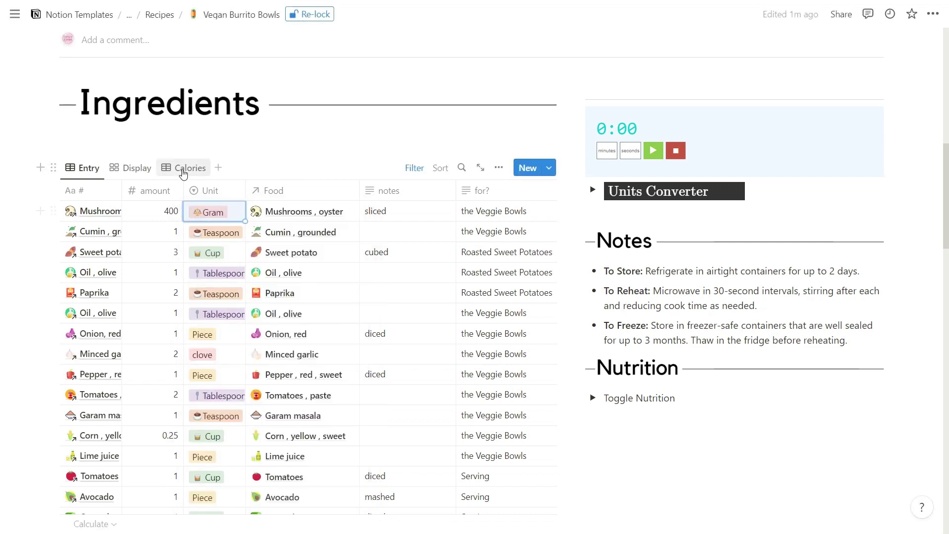
# - Check the mushrooms' calories in the Calories view and read through the recipe's instructions
pyautogui.click(183, 168)
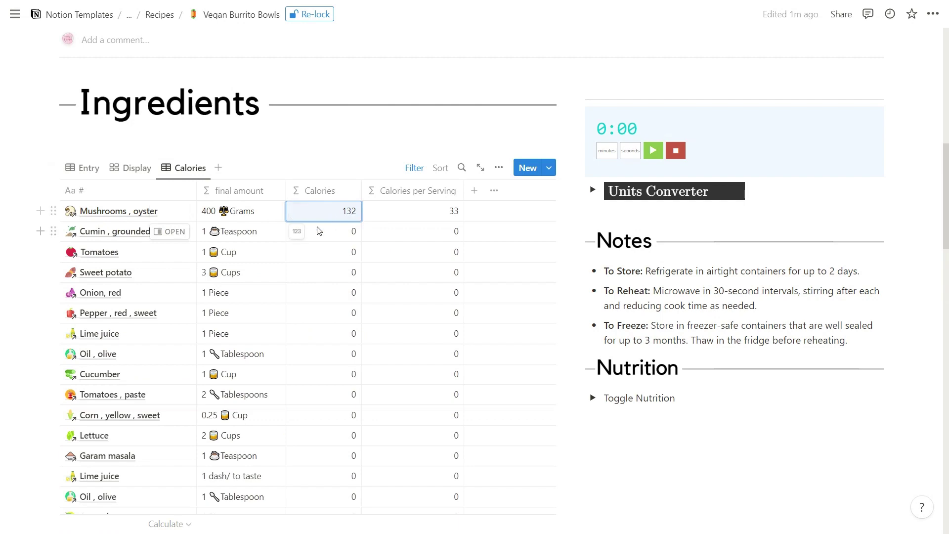
pyautogui.scroll(-10, 317, 233)
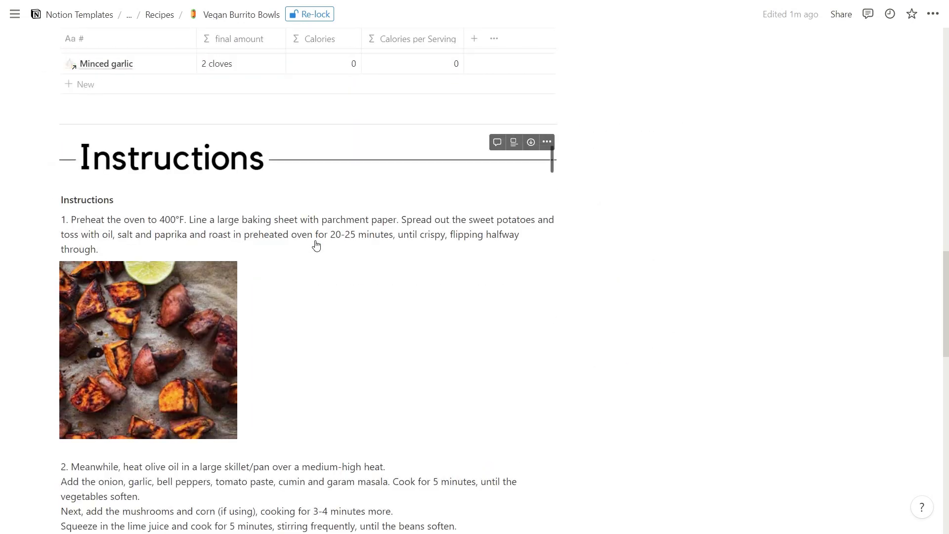
pyautogui.scroll(-10, 319, 240)
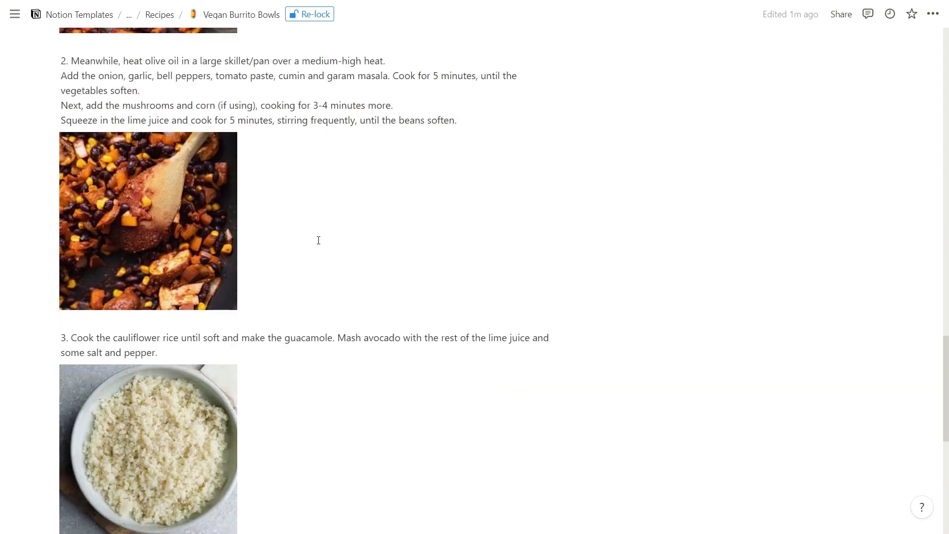
pyautogui.scroll(-5, 318, 240)
pyautogui.scroll(6, 318, 241)
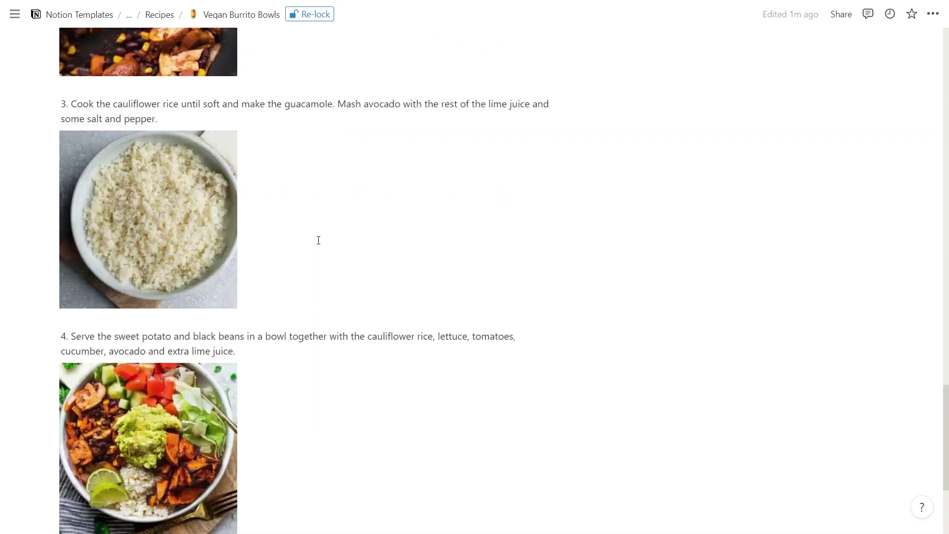
pyautogui.scroll(15, 319, 240)
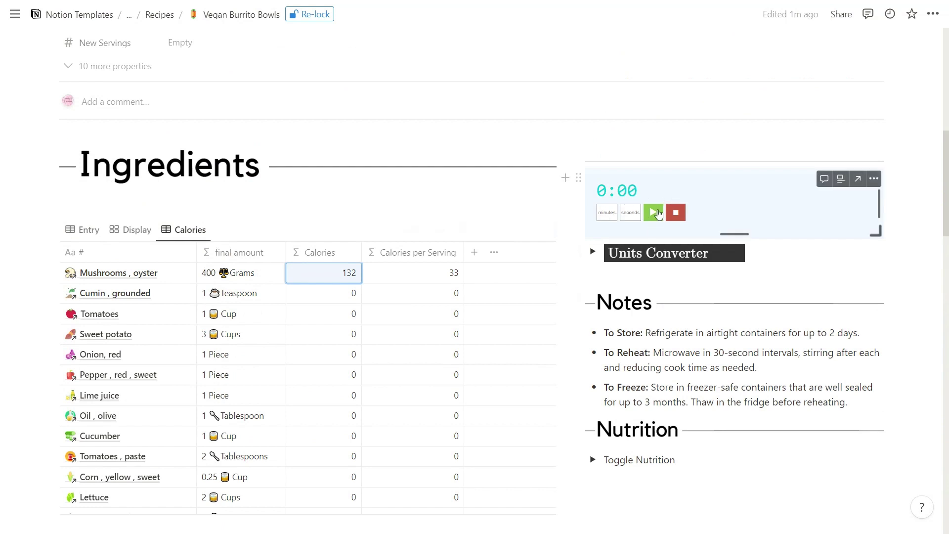
# - Expand the Units Converter and Toggle Nutrition sections beside the recipe and look at their contents
pyautogui.click(594, 254)
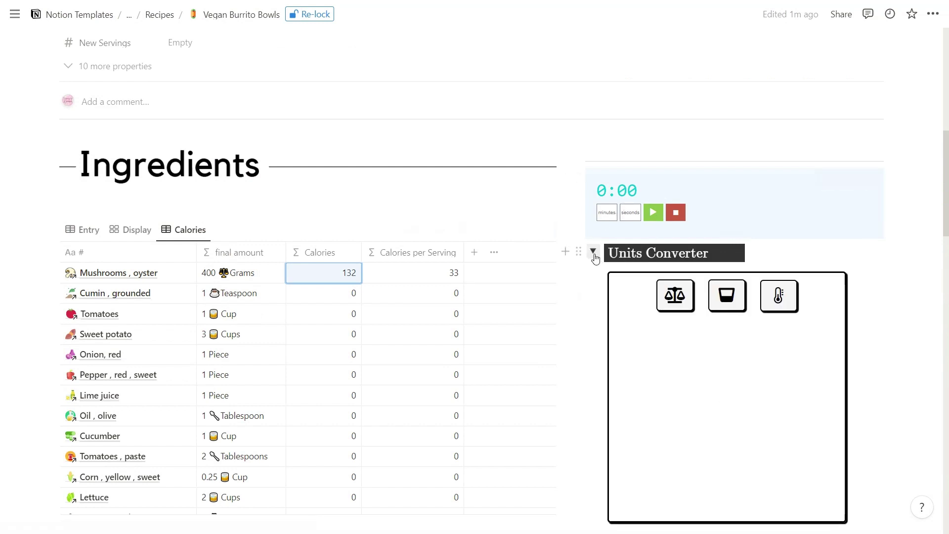
pyautogui.scroll(-6, 680, 303)
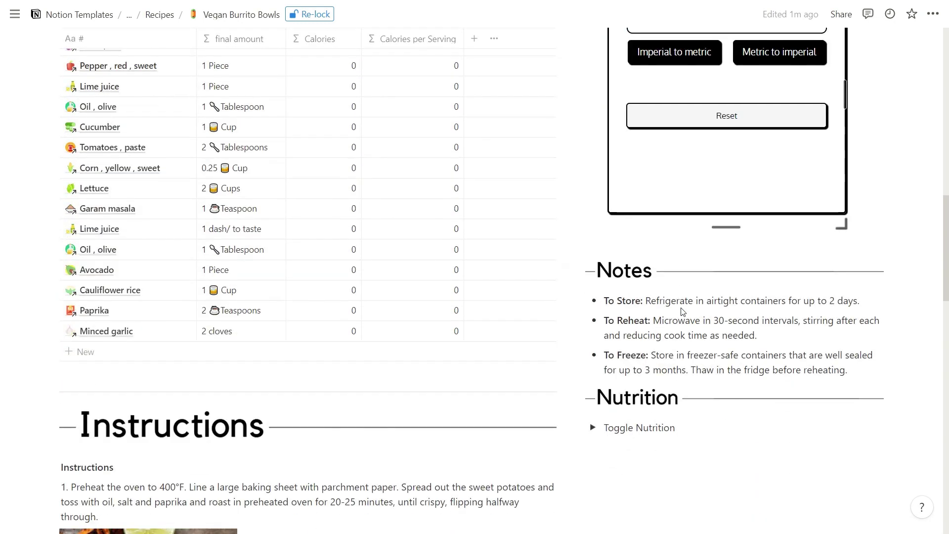
pyautogui.click(592, 427)
pyautogui.scroll(-4, 667, 419)
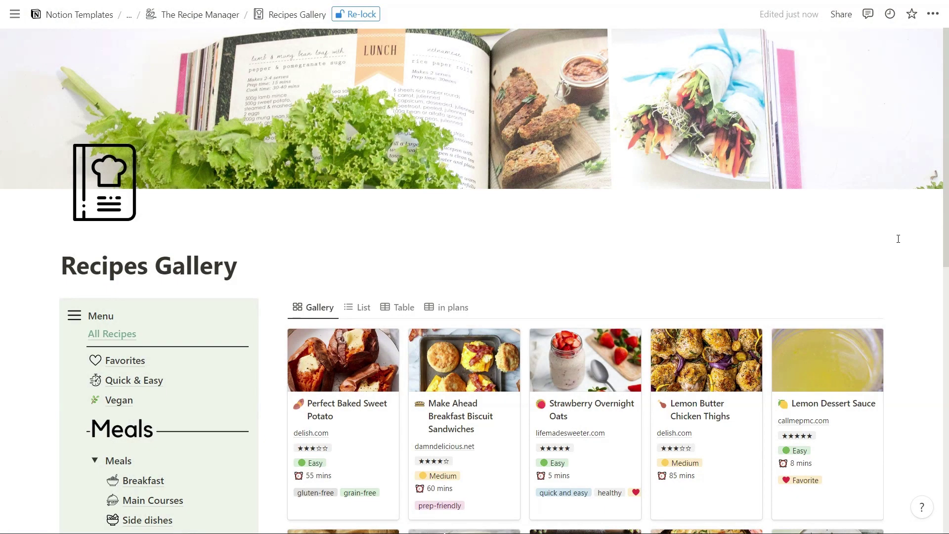
# - Add a recipe to the Recipes Gallery from the New recipe template
pyautogui.scroll(-1, 899, 239)
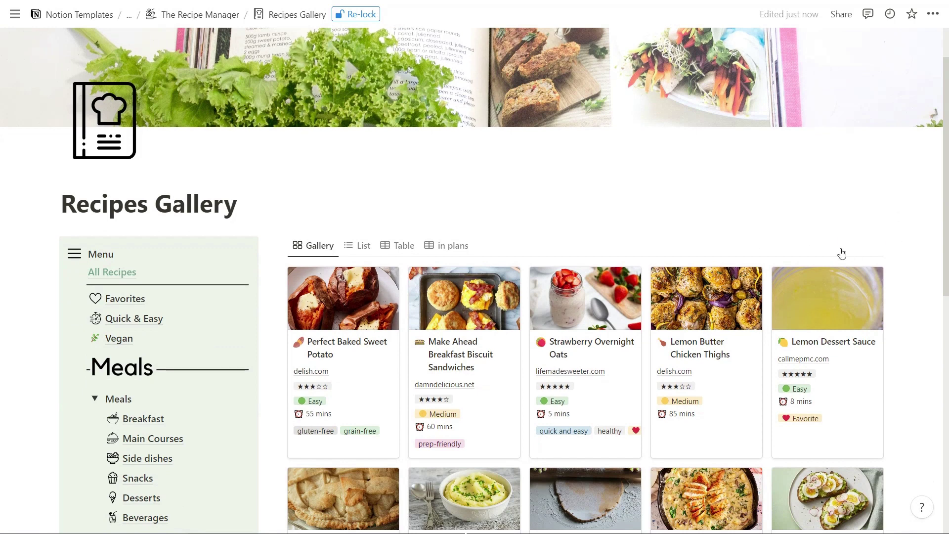
pyautogui.click(875, 245)
pyautogui.click(771, 289)
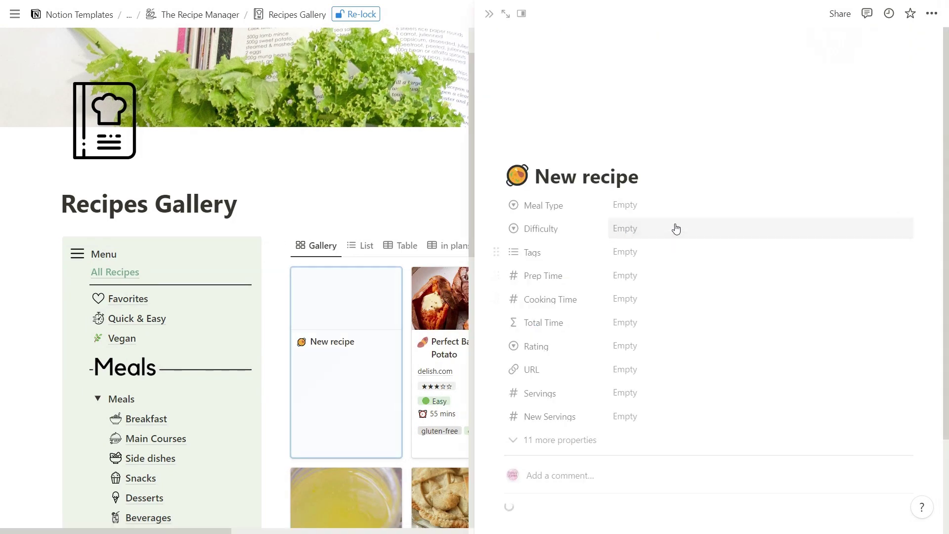
# - Set the new recipe's Meal Type to Main course, Difficulty to Medium and Tags to Favorite
pyautogui.click(668, 206)
pyautogui.click(652, 244)
pyautogui.click(660, 230)
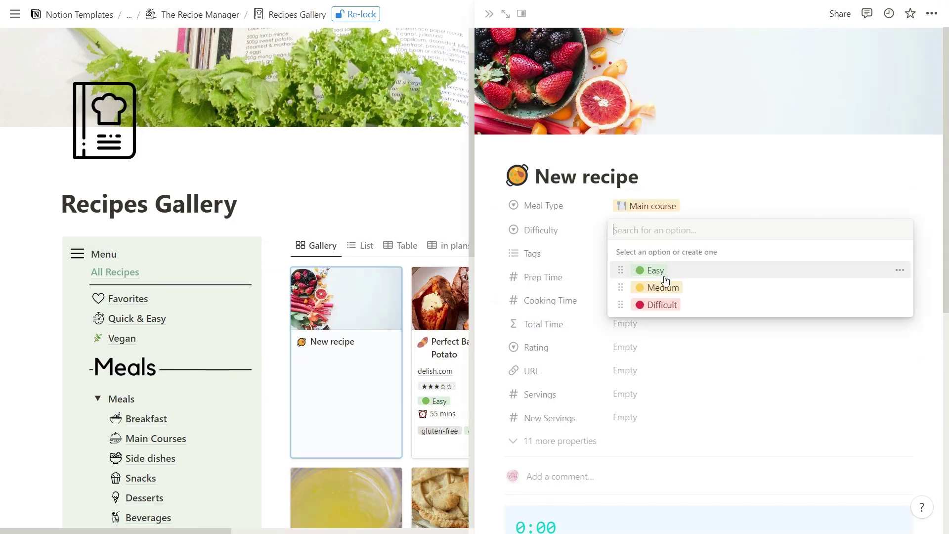
pyautogui.click(663, 287)
pyautogui.click(663, 256)
pyautogui.click(662, 295)
pyautogui.click(711, 236)
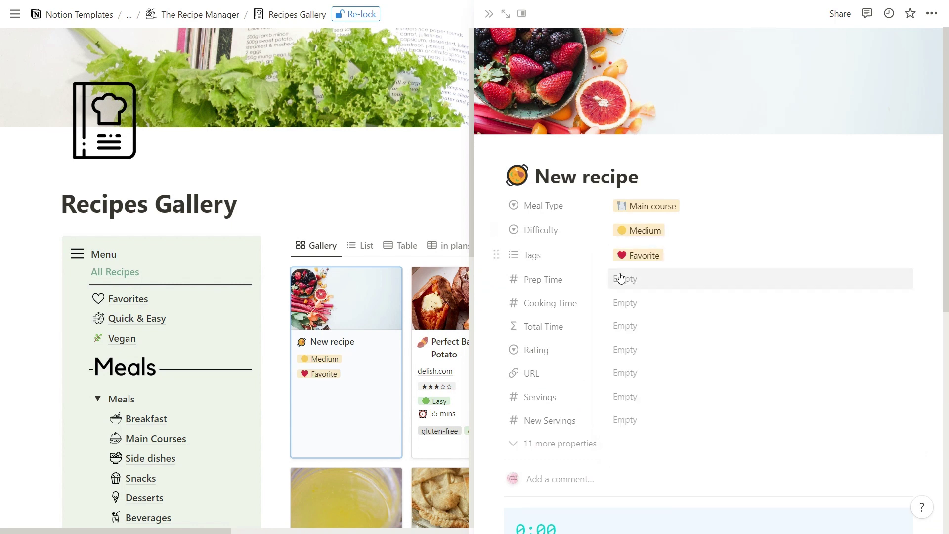
# - Enter a Prep Time of 15 and a Cooking Time of 20 for the new recipe
pyautogui.click(619, 278)
pyautogui.write('15')
pyautogui.click(620, 303)
pyautogui.write('20')
# - Rate the new recipe four stars and set its Servings to 2
pyautogui.click(636, 349)
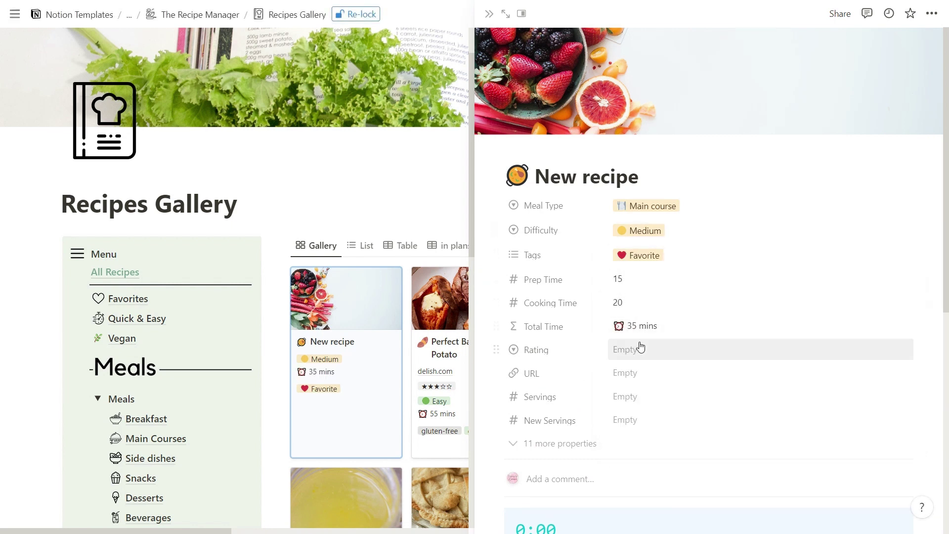
pyautogui.click(666, 443)
pyautogui.click(658, 396)
pyautogui.write('2')
pyautogui.press('Return')
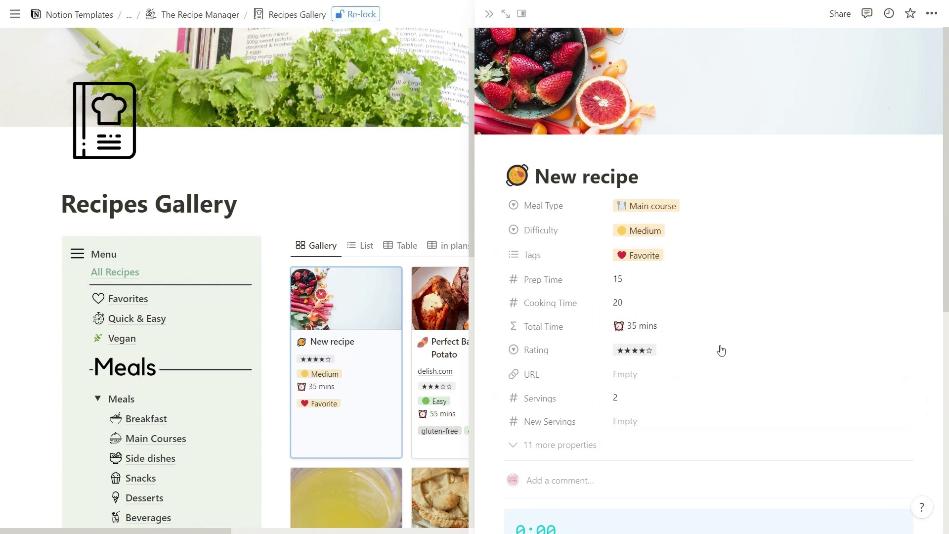
# - Add six empty rows to the Entry table in the new recipe's Ingredients section
pyautogui.scroll(-3, 720, 346)
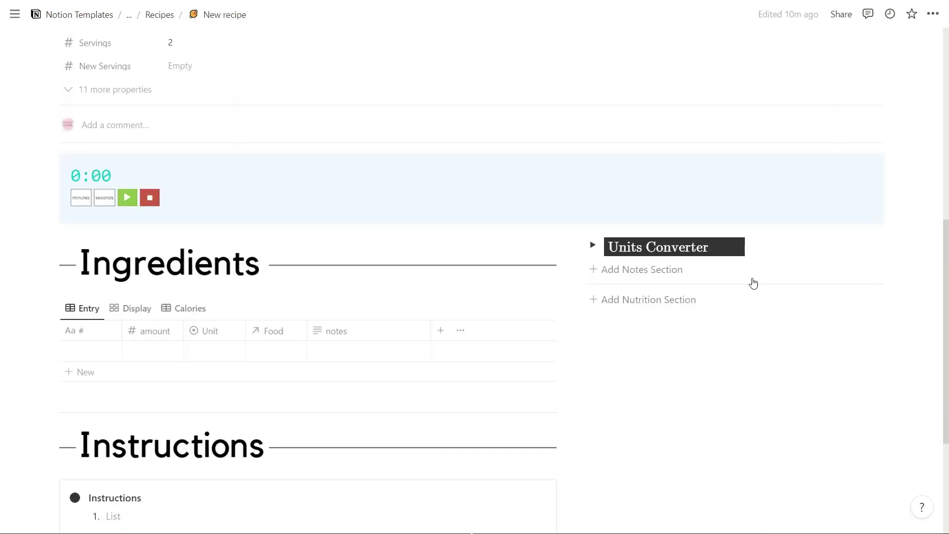
pyautogui.click(112, 375)
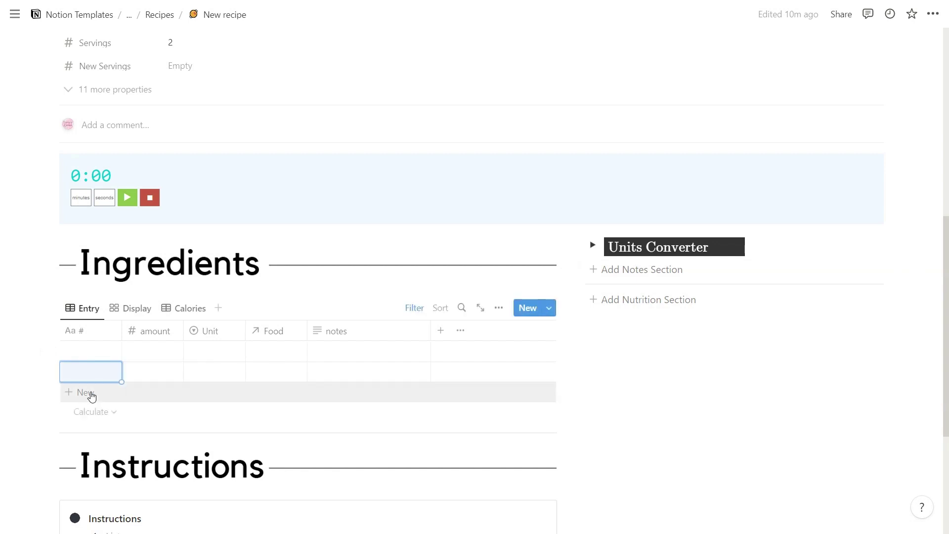
pyautogui.click(92, 396)
pyautogui.click(90, 416)
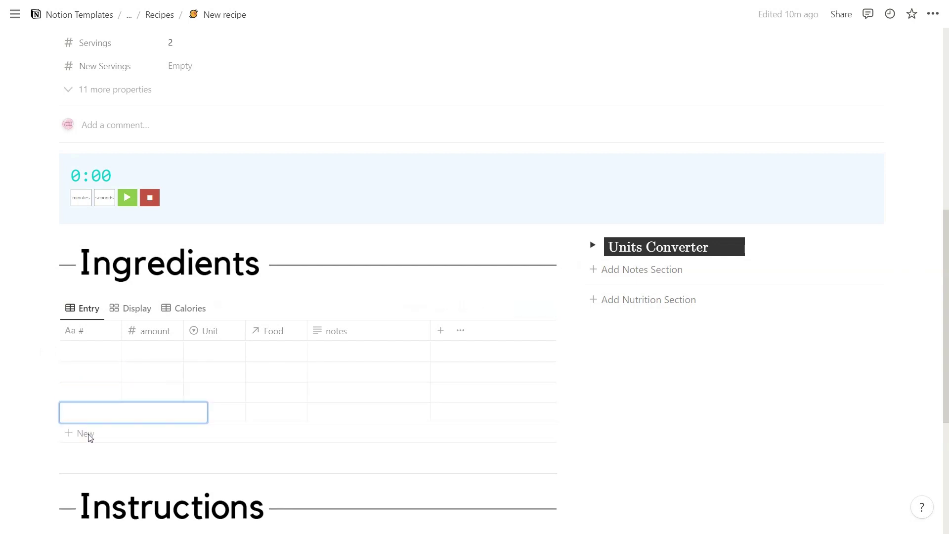
pyautogui.click(90, 435)
pyautogui.click(87, 456)
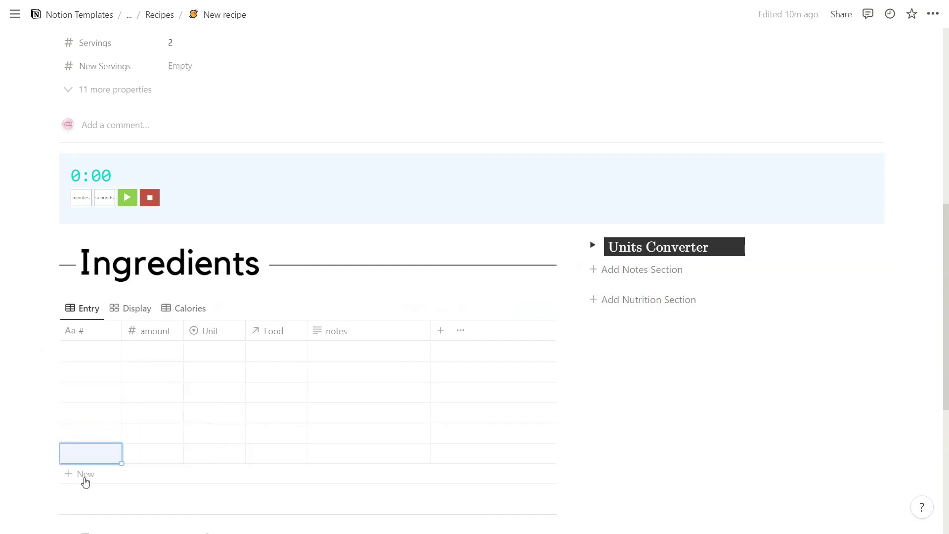
pyautogui.click(85, 480)
# - Fill the first ingredient row with amount 2, unit Piece and the food Chicken breasts
pyautogui.click(145, 350)
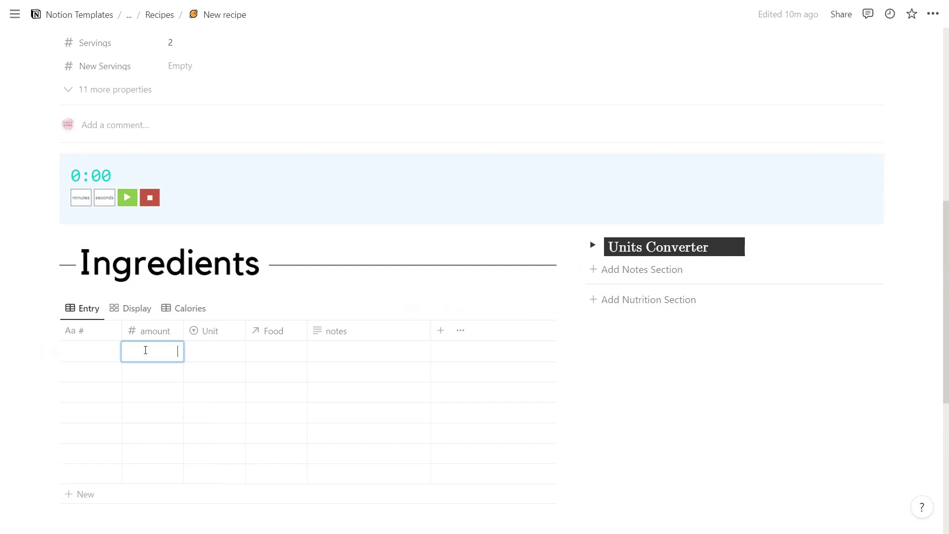
pyautogui.write('2')
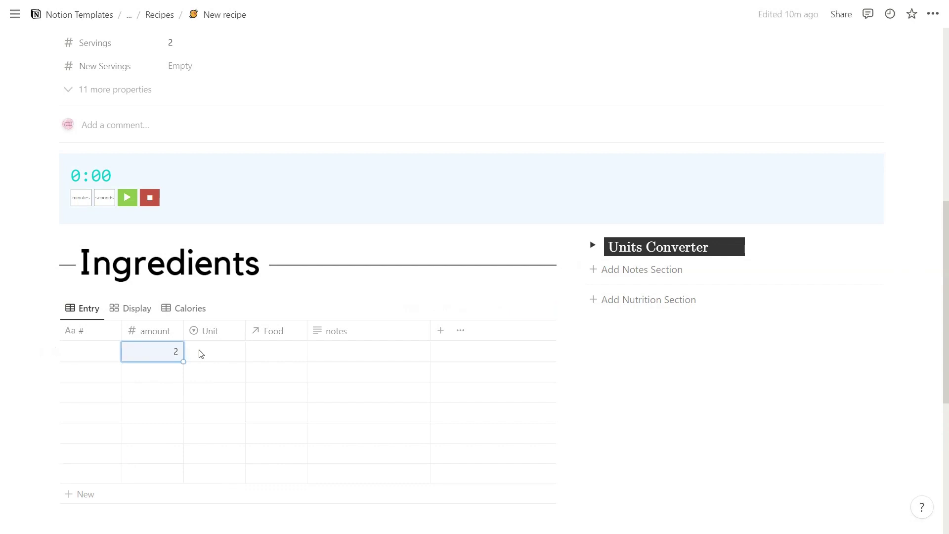
pyautogui.click(200, 354)
pyautogui.write('p')
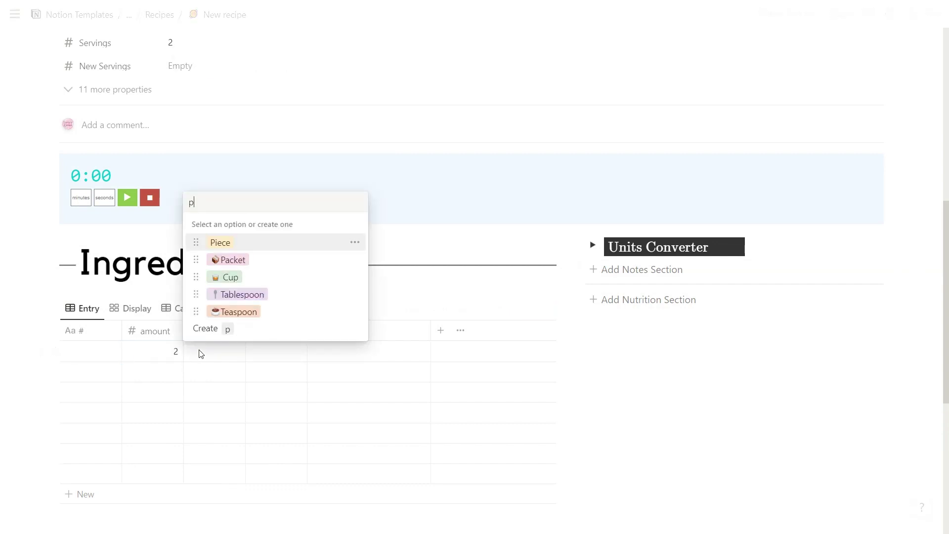
pyautogui.click(225, 242)
pyautogui.click(271, 343)
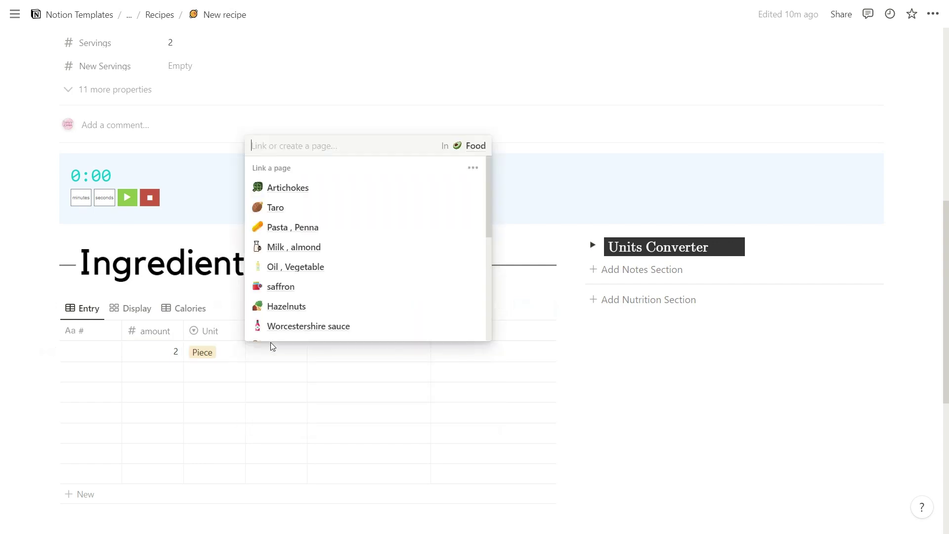
pyautogui.write('breas')
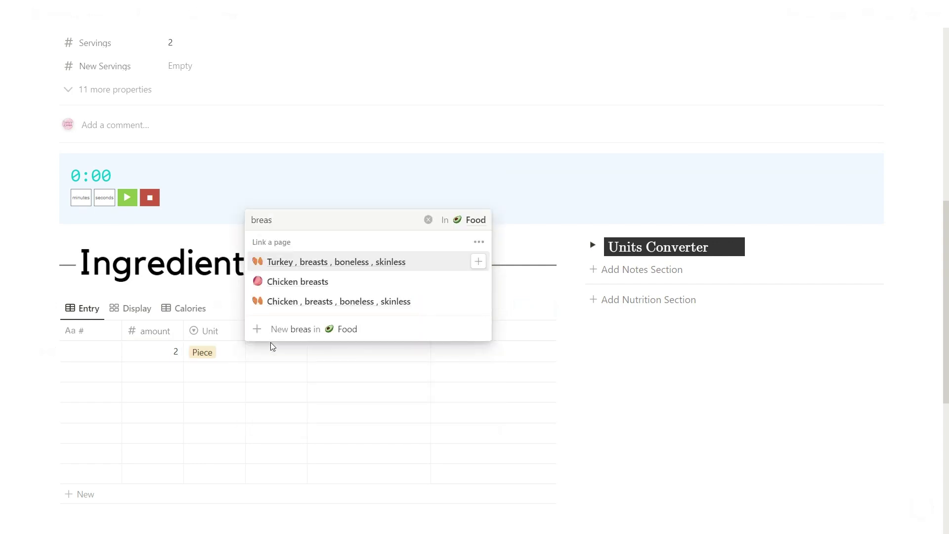
pyautogui.click(284, 282)
# - Fill the second ingredient row with amount 2, unit Piece and the food Potato
pyautogui.click(166, 372)
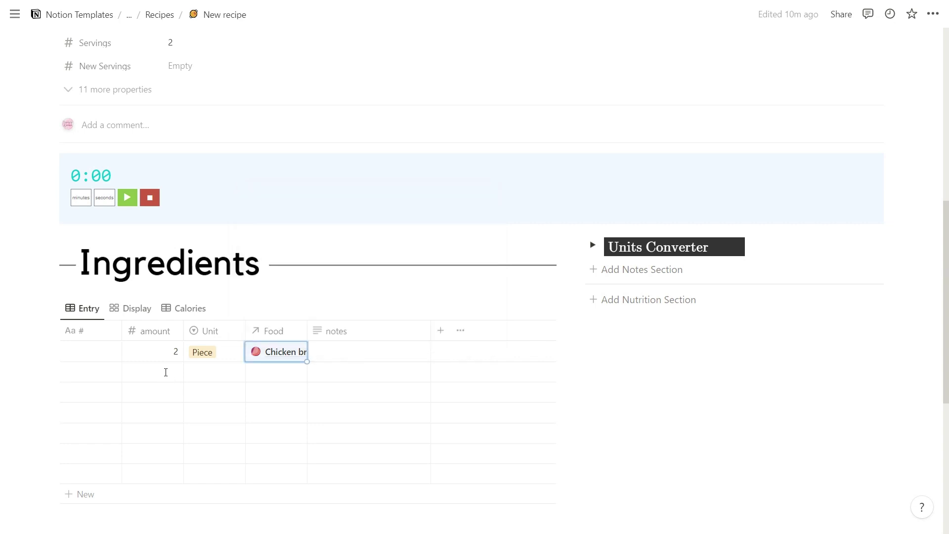
pyautogui.click(166, 372)
pyautogui.write('2')
pyautogui.click(199, 372)
pyautogui.press('Return')
pyautogui.click(267, 370)
pyautogui.write('pot')
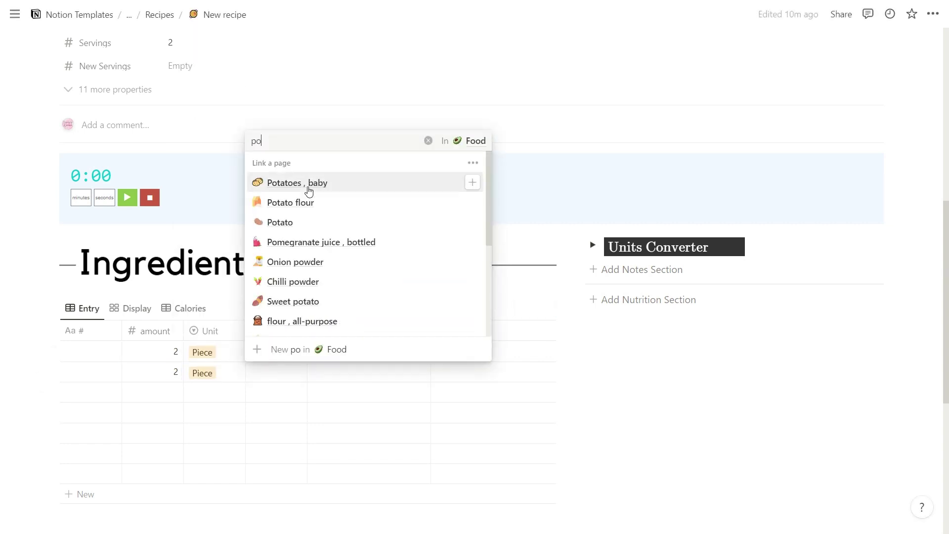
pyautogui.click(275, 220)
# - Fill the third ingredient row with amount 2, unit Piece and the food Tomatoes
pyautogui.click(173, 392)
pyautogui.write('2')
pyautogui.click(213, 393)
pyautogui.press('Return')
pyautogui.click(265, 396)
pyautogui.write('tomat')
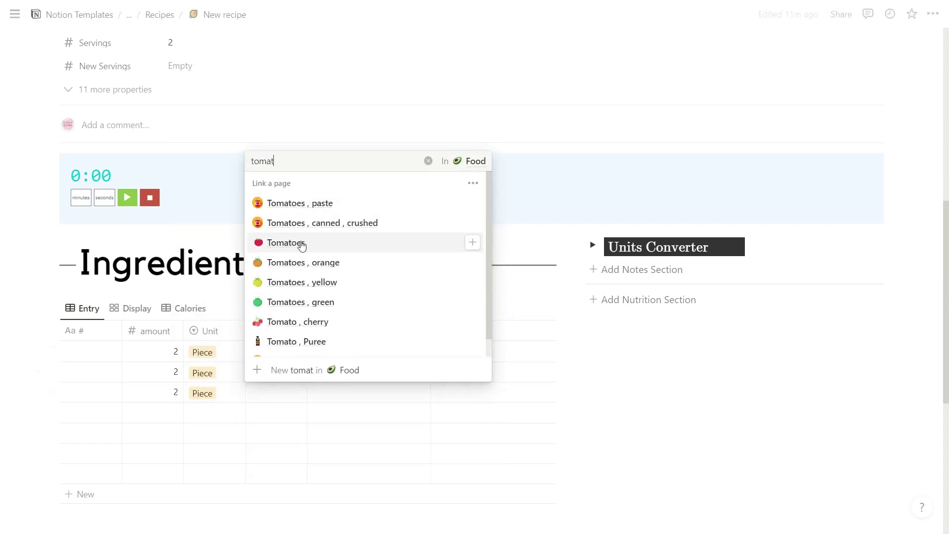
pyautogui.click(299, 243)
# - Fill the fourth ingredient row with amount 1, unit dash/ to taste and the food Sea Salt
pyautogui.click(172, 412)
pyautogui.write('1')
pyautogui.click(213, 414)
pyautogui.click(220, 231)
pyautogui.click(269, 413)
pyautogui.write('salt')
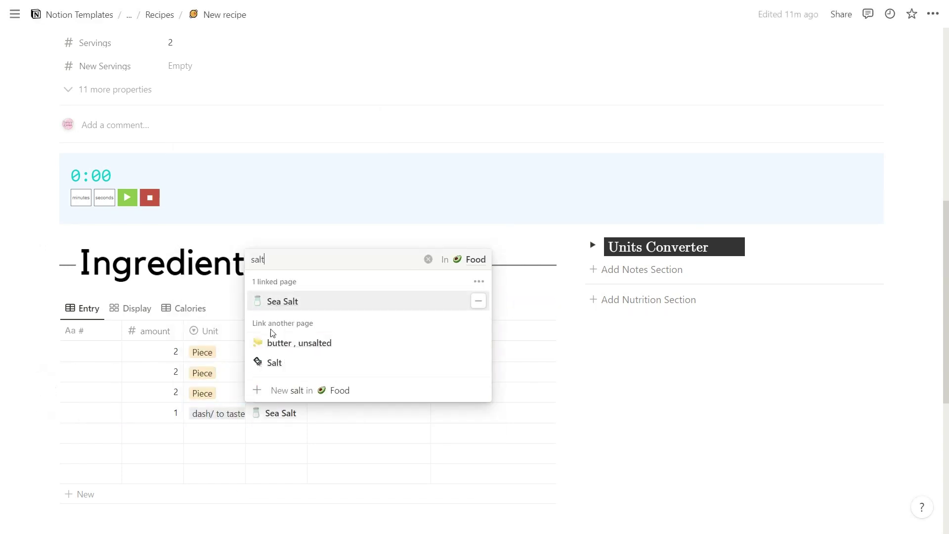
pyautogui.press('Return')
# - Fill the fifth ingredient row with amount 1, unit Teaspoon and the food Onion powder
pyautogui.click(153, 433)
pyautogui.write('1')
pyautogui.click(221, 435)
pyautogui.click(282, 239)
pyautogui.click(264, 434)
pyautogui.write('onion')
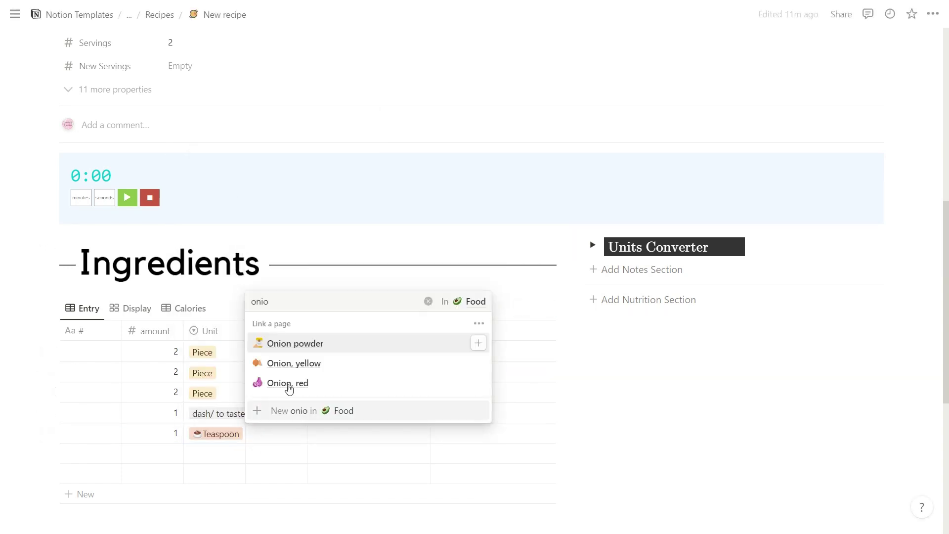
pyautogui.press('Return')
# - Fill the sixth ingredient row with amount 1, unit Teaspoon and the food garlic powder
pyautogui.click(165, 451)
pyautogui.write('1')
pyautogui.click(213, 454)
pyautogui.click(316, 247)
pyautogui.click(269, 451)
pyautogui.write('garl')
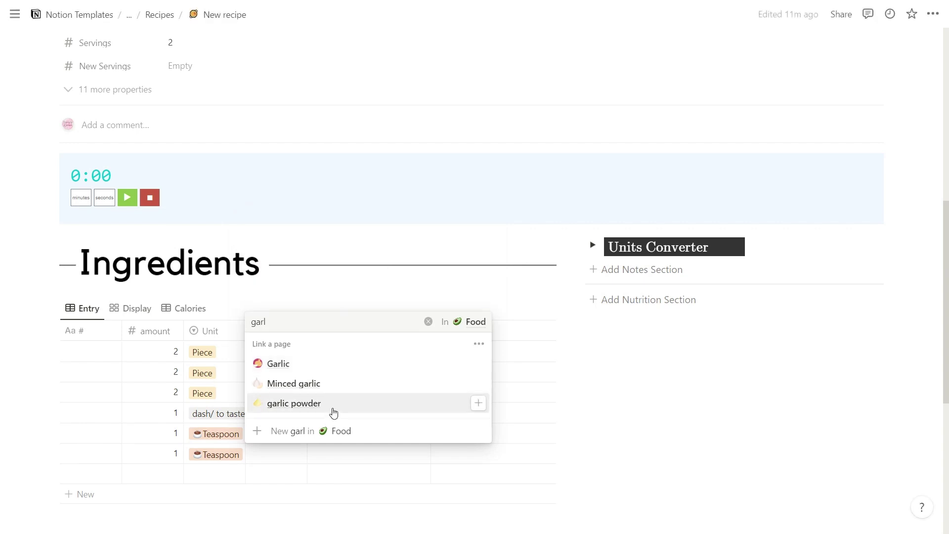
pyautogui.click(334, 413)
# - Fill the seventh ingredient row with amount 1, unit Teaspoon and the food Paprika
pyautogui.click(165, 474)
pyautogui.write('1')
pyautogui.click(220, 475)
pyautogui.click(233, 278)
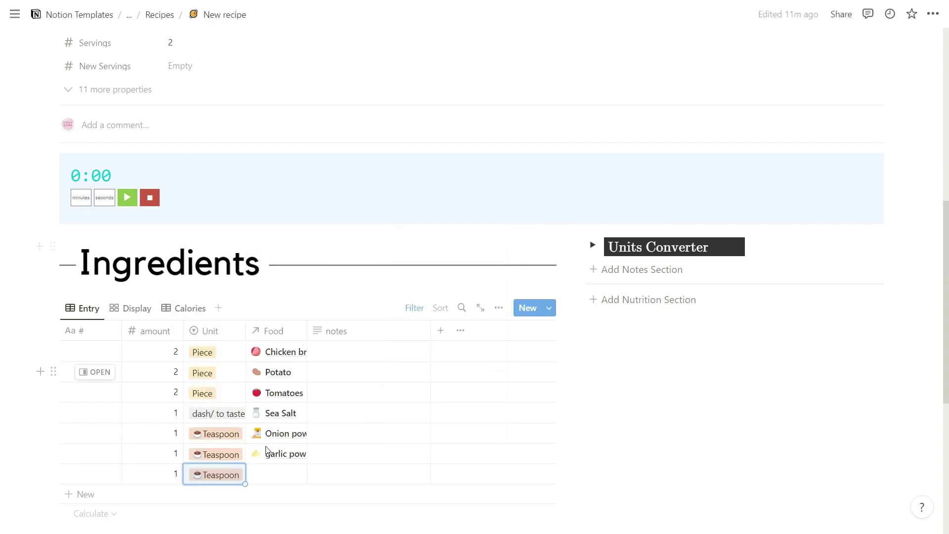
pyautogui.click(271, 474)
pyautogui.write('pap')
pyautogui.press('Return')
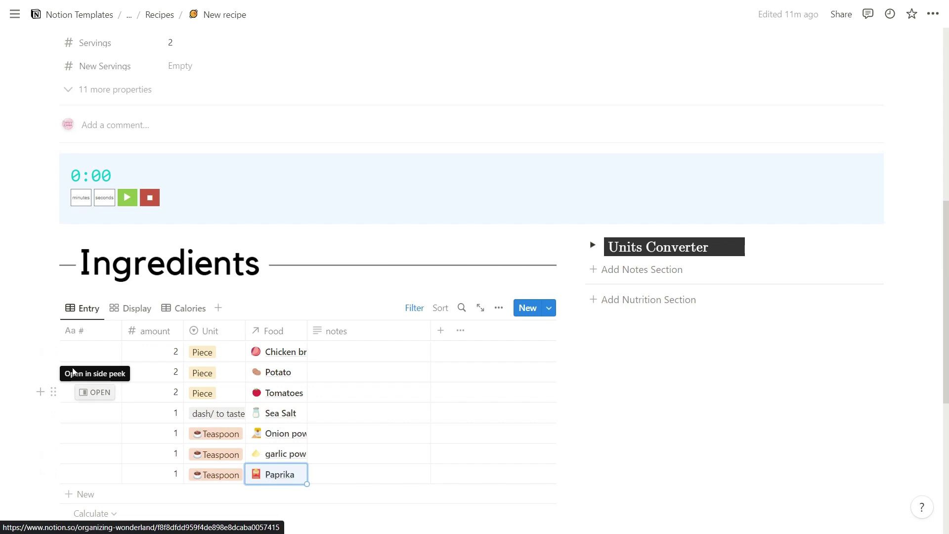
# - Title the first ingredient row 1 and the second row Potato in the # column
pyautogui.click(74, 352)
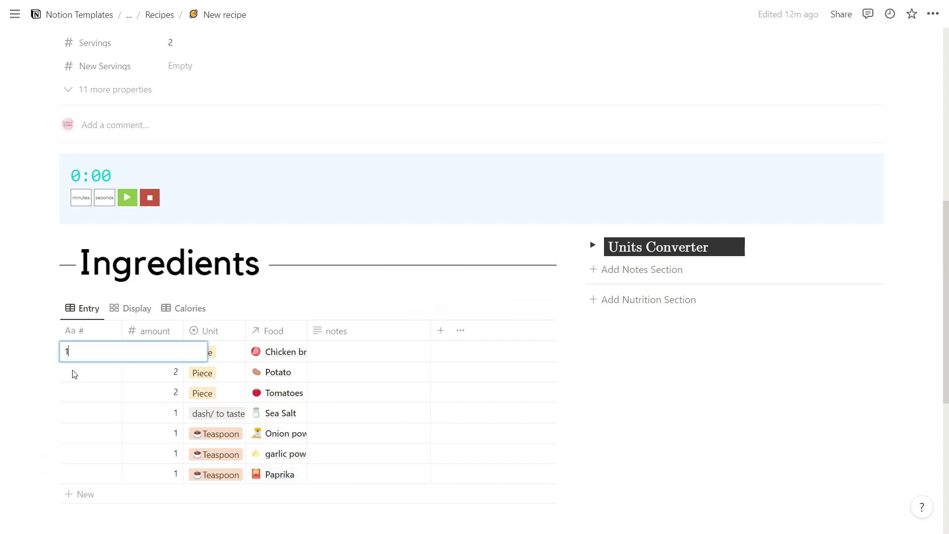
pyautogui.press('Escape')
pyautogui.click(73, 373)
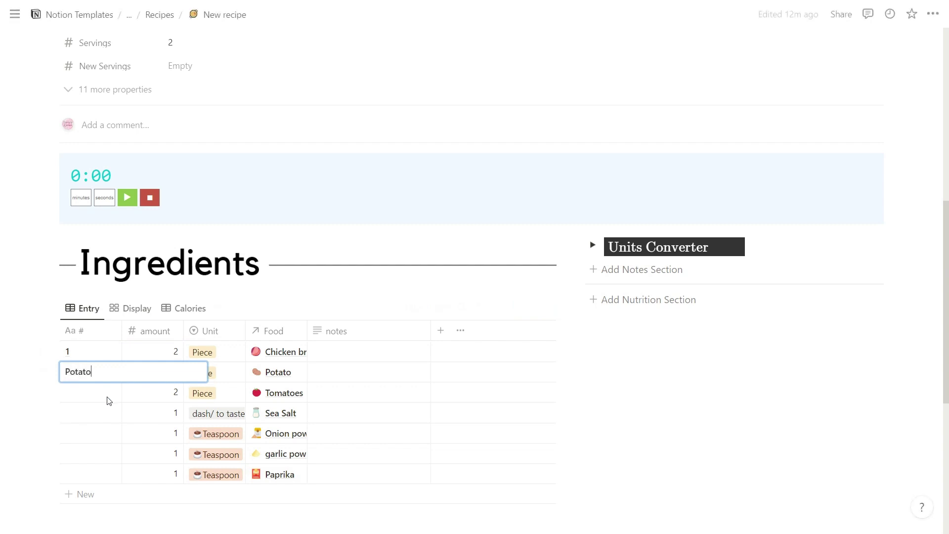
pyautogui.press('Escape')
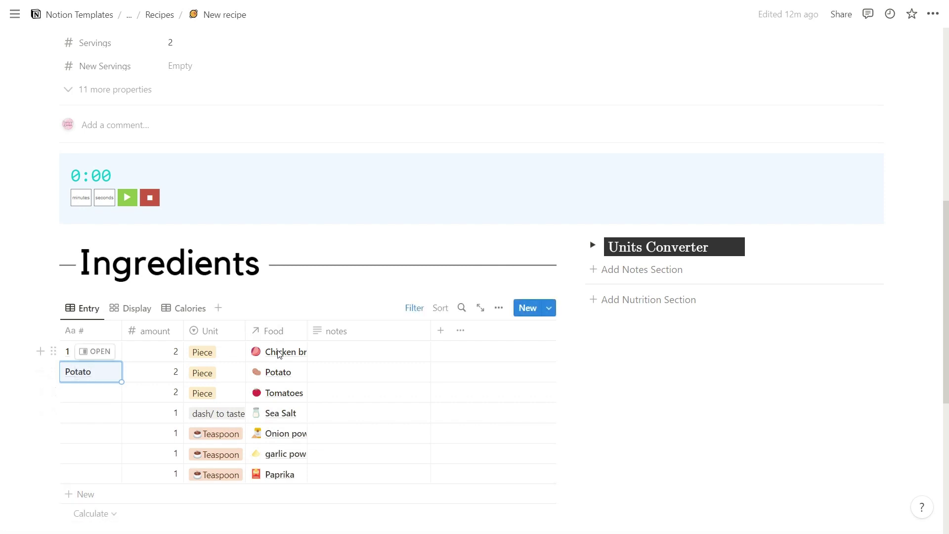
# - Copy all Food entries into the # column starting at the first row, and switch the ingredients to the Display view
pyautogui.moveTo(279, 354); pyautogui.dragTo(276, 475)
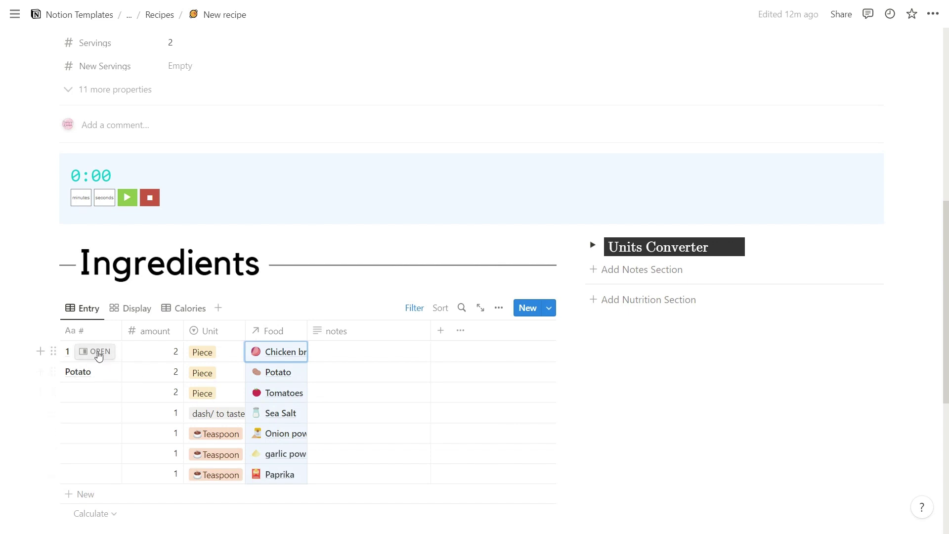
pyautogui.click(73, 352)
pyautogui.press('Escape')
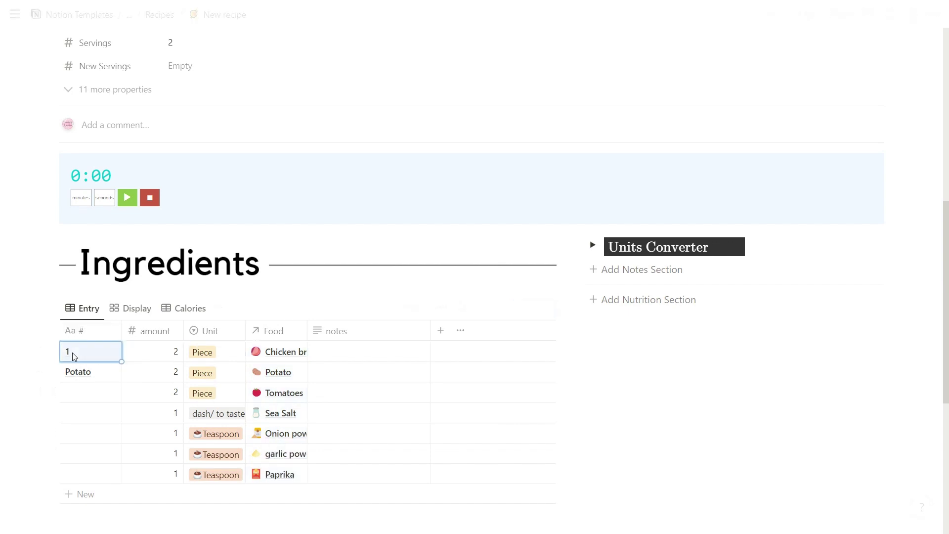
pyautogui.hotkey('ctrl', 'v')
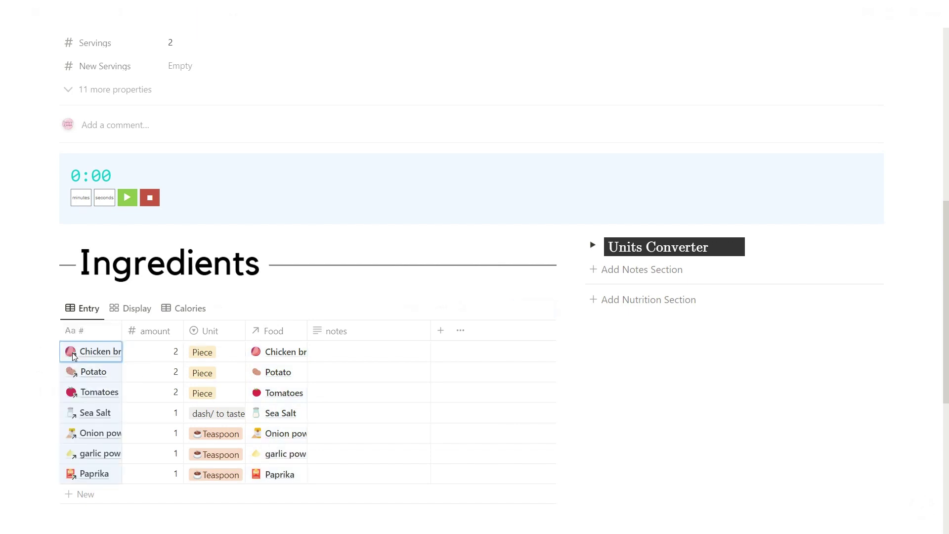
pyautogui.click(129, 308)
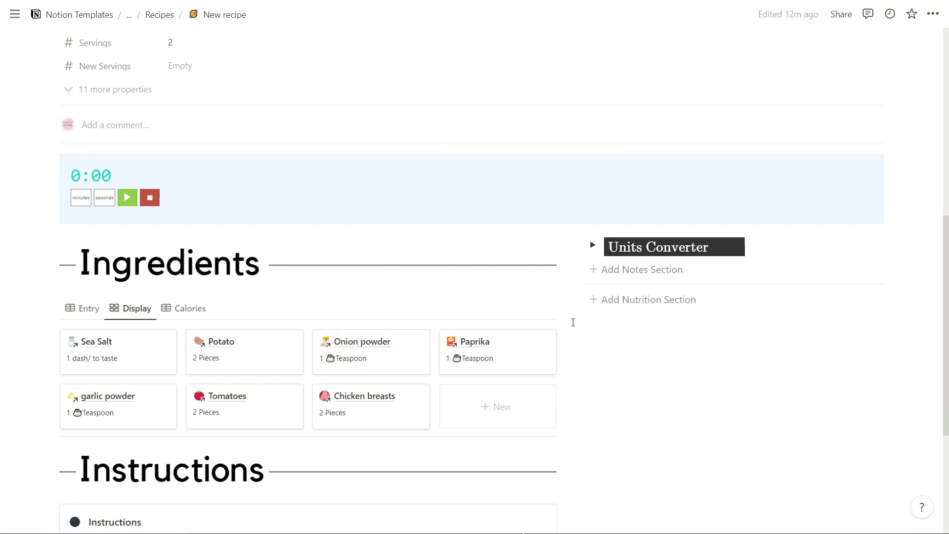
# - Enter "Add the instructions" and "one by one" as the first two items of the numbered Instructions list
pyautogui.scroll(-4, 555, 328)
pyautogui.click(145, 356)
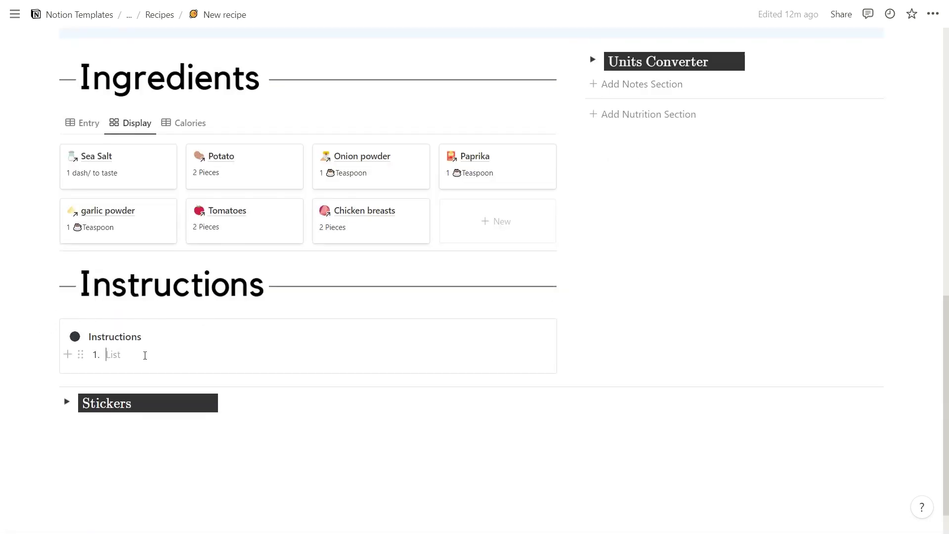
pyautogui.write('Add the instruction')
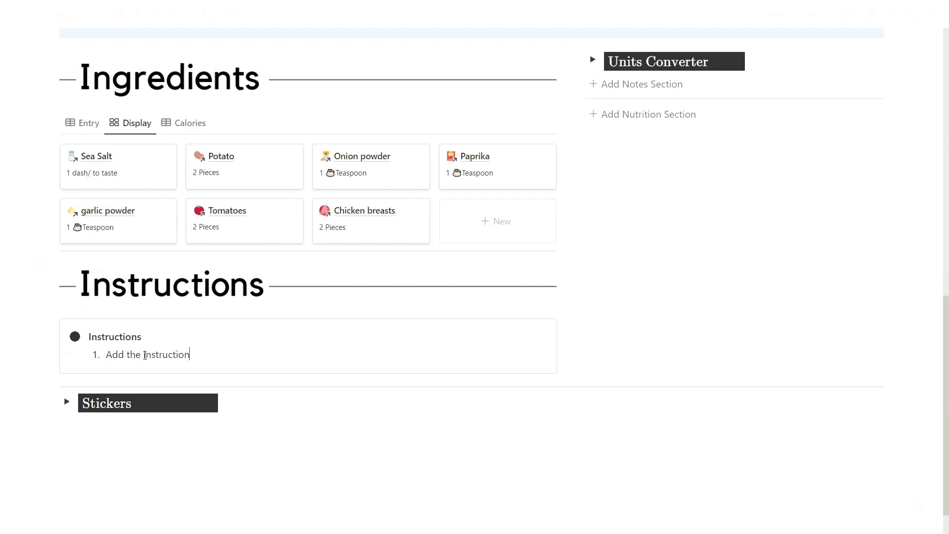
pyautogui.write('s')
pyautogui.press('Return')
pyautogui.write('one by one')
pyautogui.press('Return')
# - Expand the Stickers section below the instructions and search the food stickers for "potat"
pyautogui.scroll(-2, 307, 357)
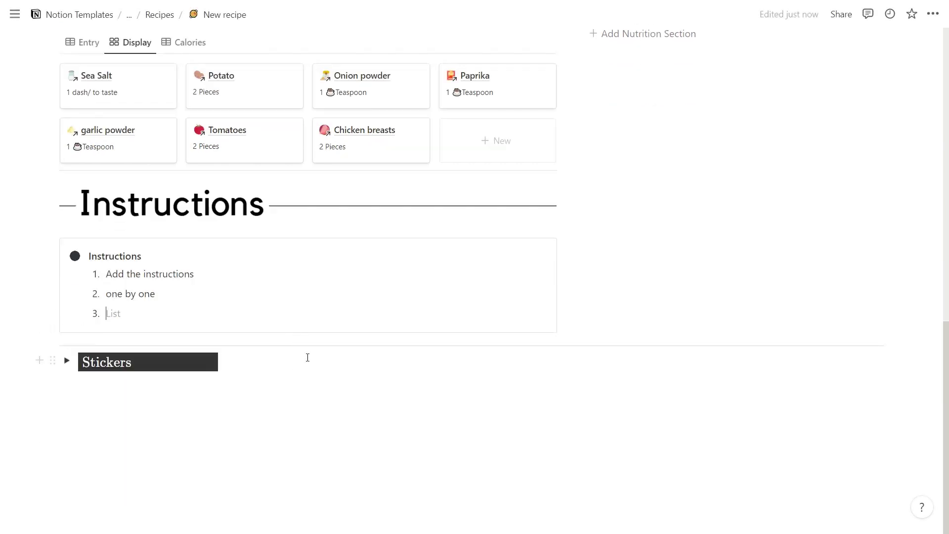
pyautogui.click(67, 363)
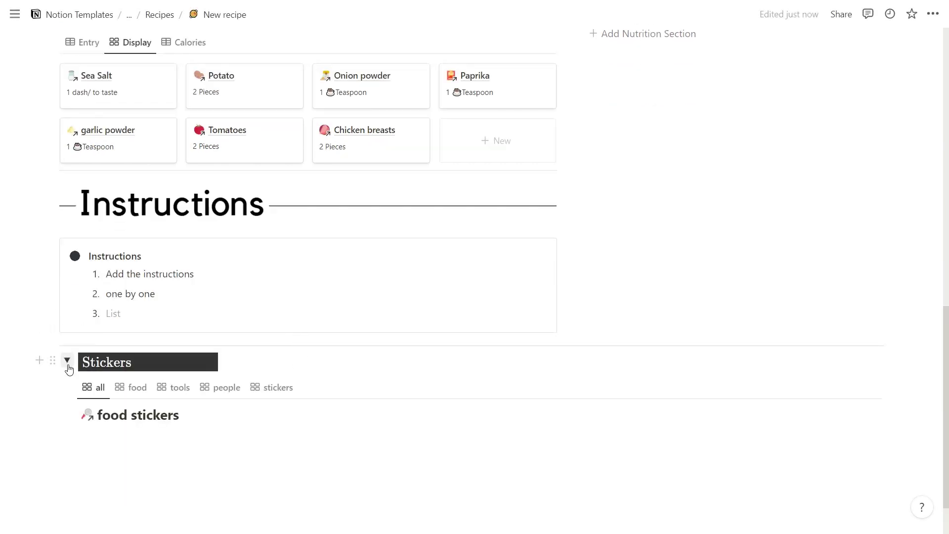
pyautogui.scroll(-4, 179, 435)
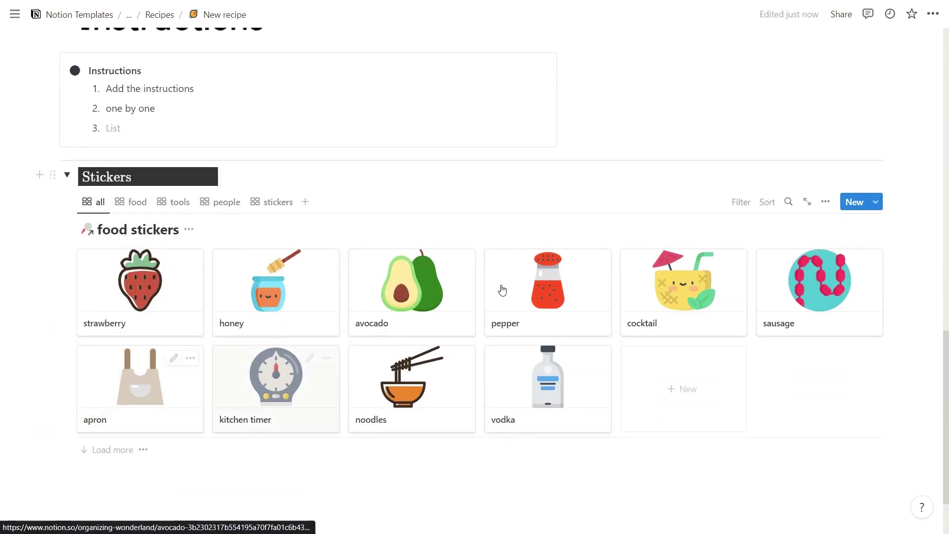
pyautogui.click(797, 205)
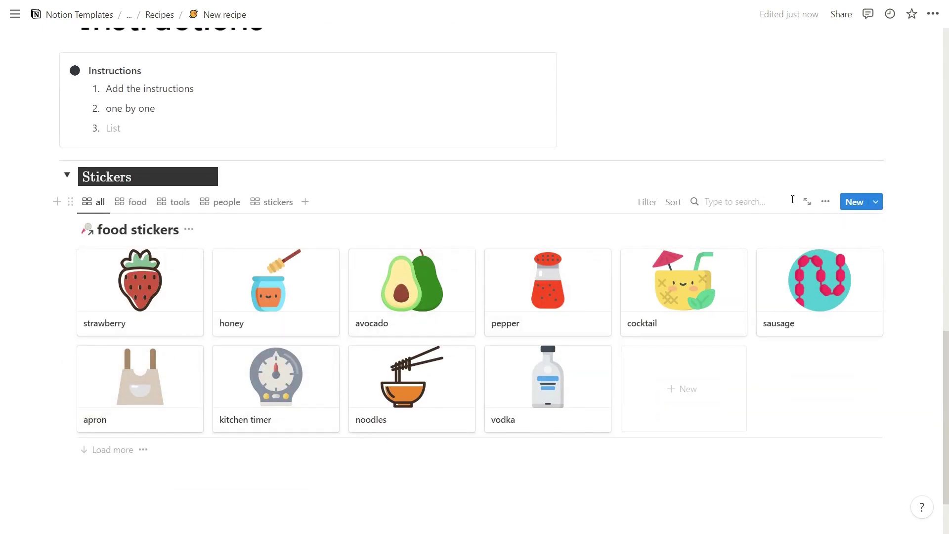
pyautogui.write('potat')
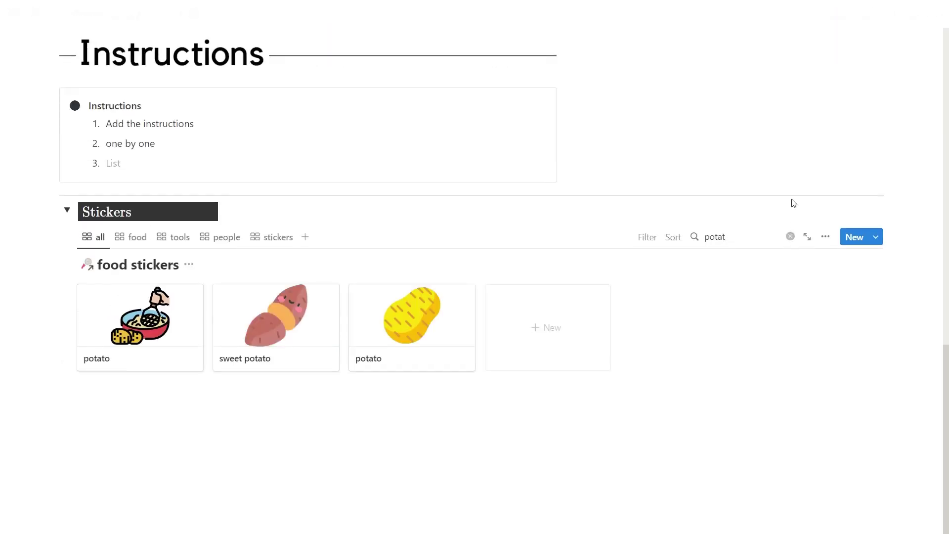
# - Copy the image from the yellow potato sticker's page and return to the recipe's Instructions section
pyautogui.click(388, 316)
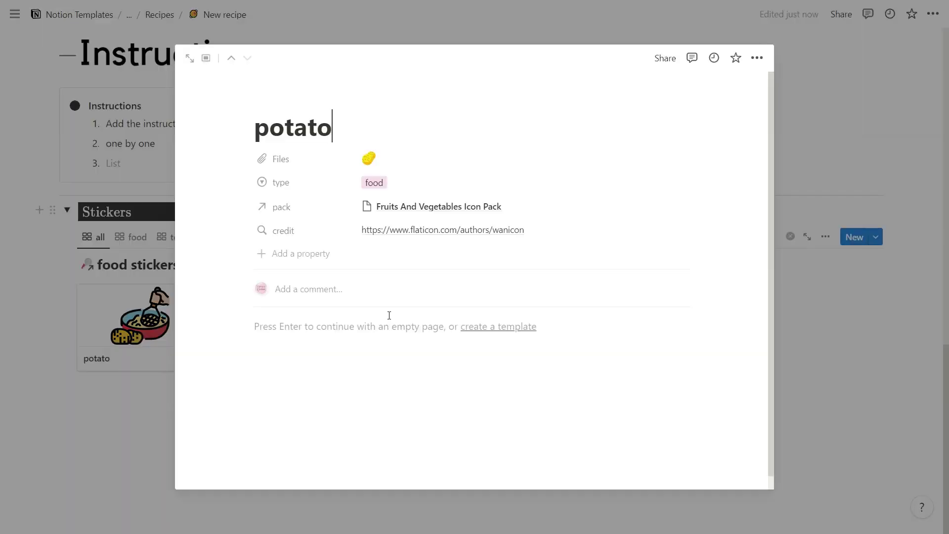
pyautogui.rightClick(371, 158)
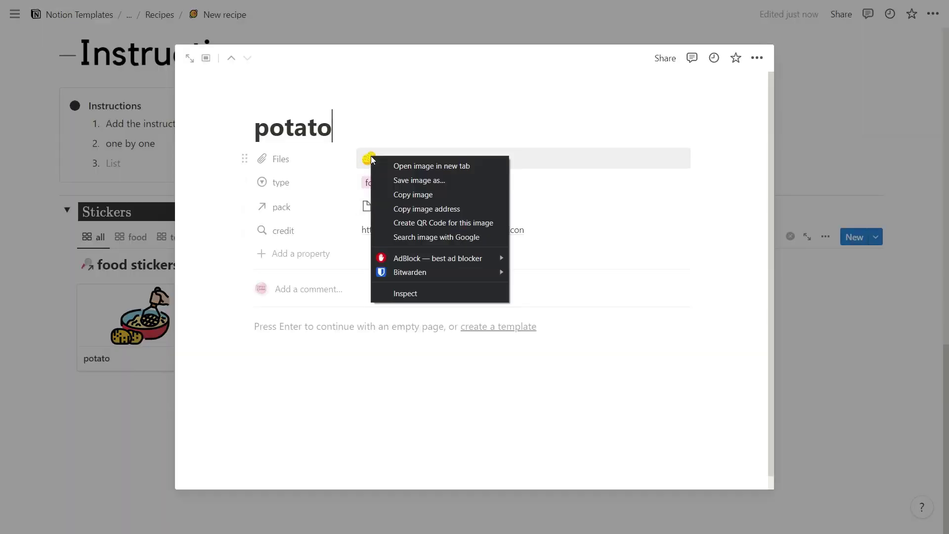
pyautogui.click(402, 195)
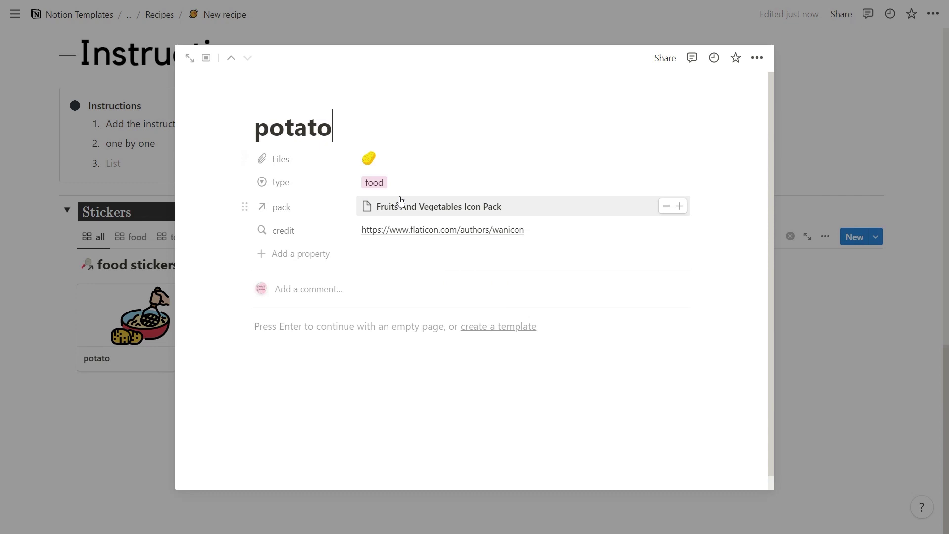
pyautogui.click(823, 443)
pyautogui.scroll(4, 180, 276)
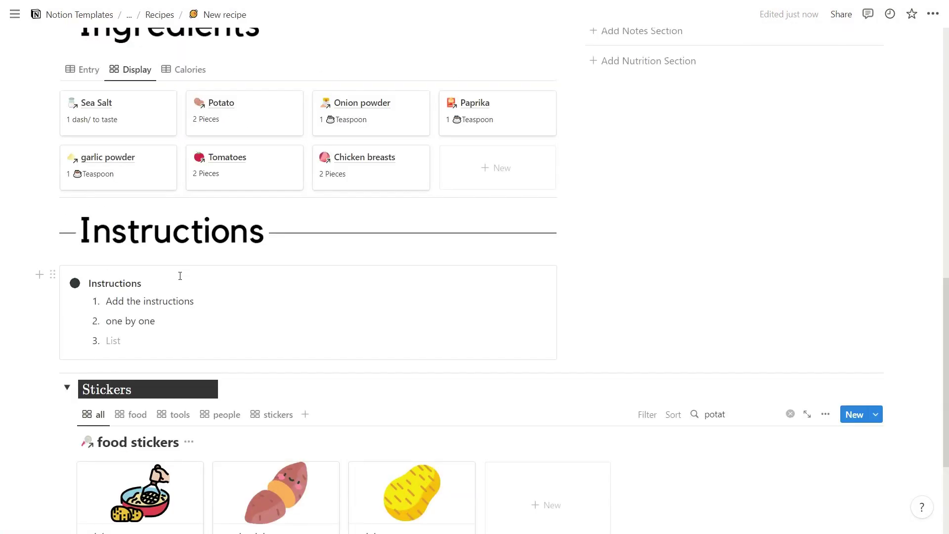
# - Paste the potato sticker image above the numbered Instructions list and shrink it to a small thumbnail
pyautogui.press('Return')
pyautogui.hotkey('ctrl', 'v')
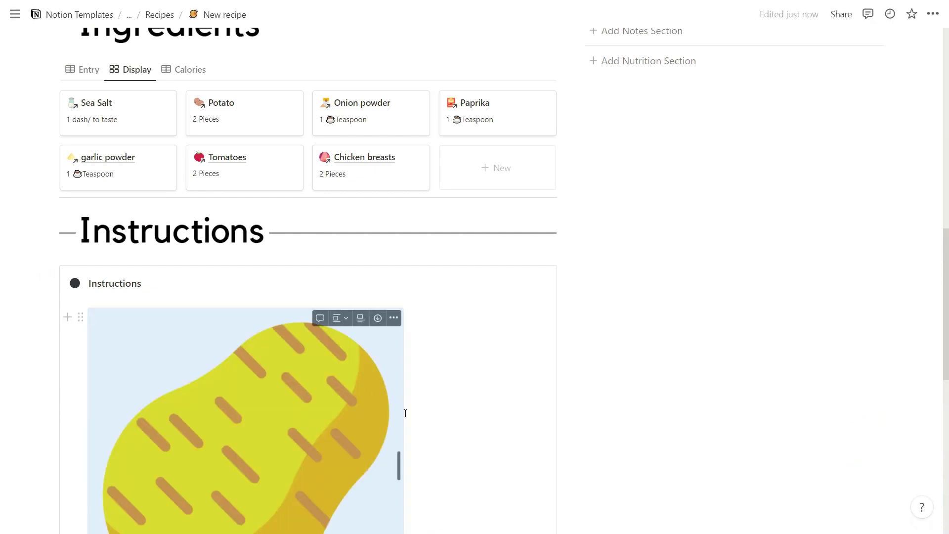
pyautogui.moveTo(396, 465); pyautogui.dragTo(151, 344)
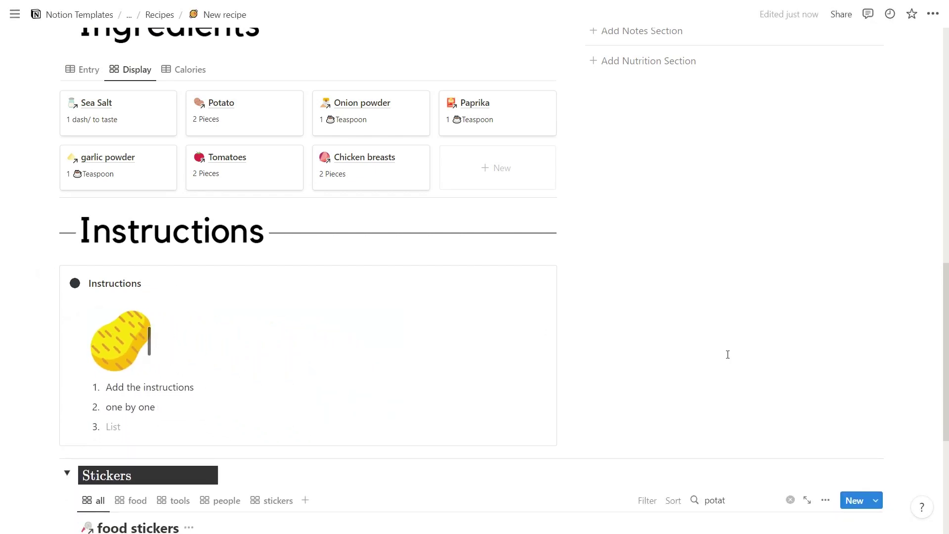
# - Delete the whole Stickers section below the instructions
pyautogui.scroll(-4, 728, 354)
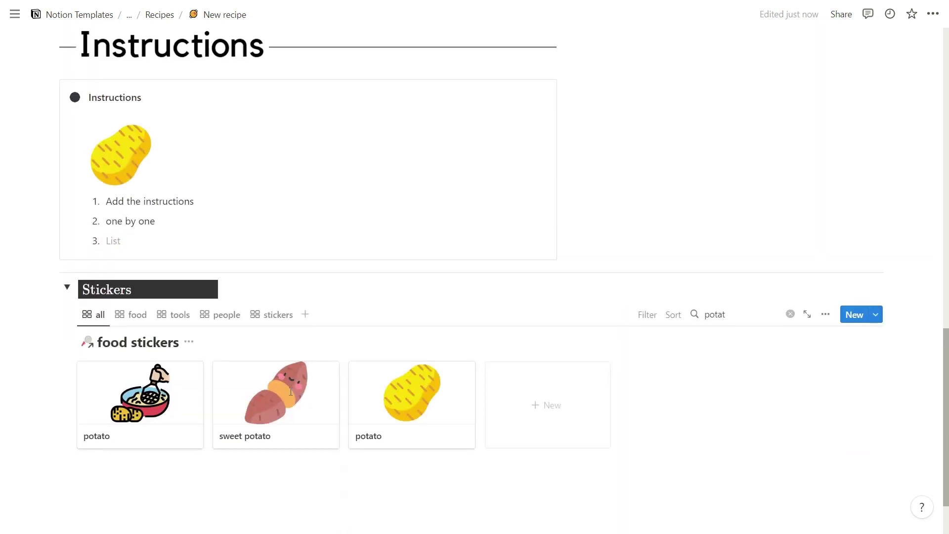
pyautogui.click(53, 286)
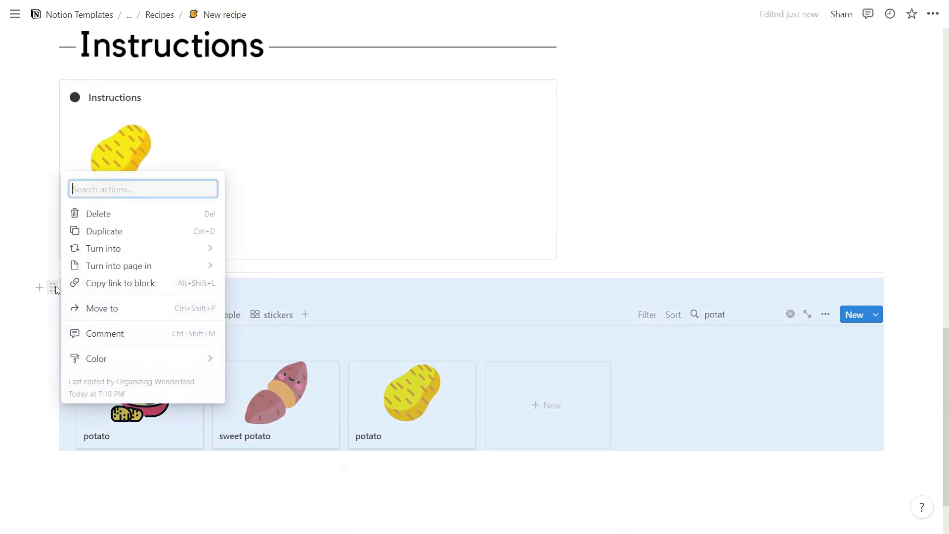
pyautogui.click(95, 212)
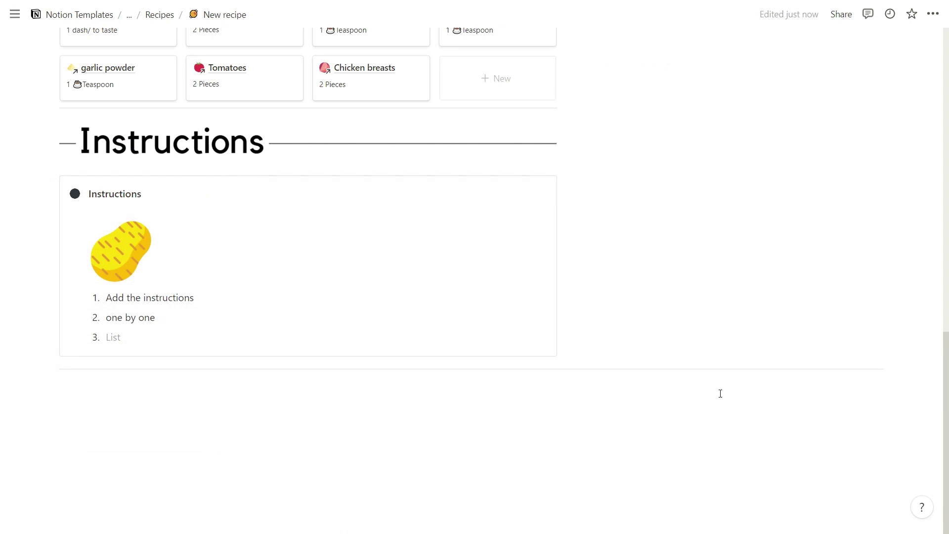
# - Expand the Units Converter, then add a Notes section below it containing the text "Notes"
pyautogui.scroll(3, 943, 432)
pyautogui.click(593, 39)
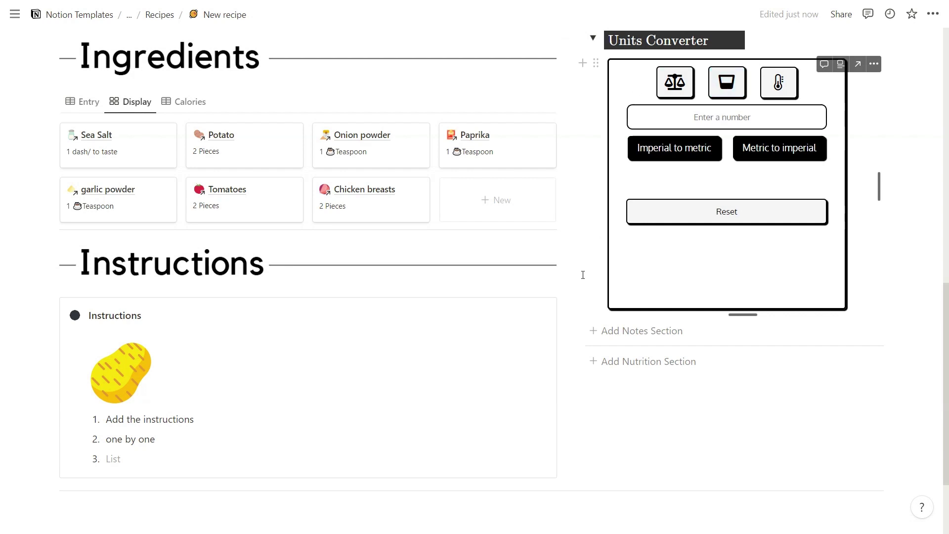
pyautogui.click(668, 339)
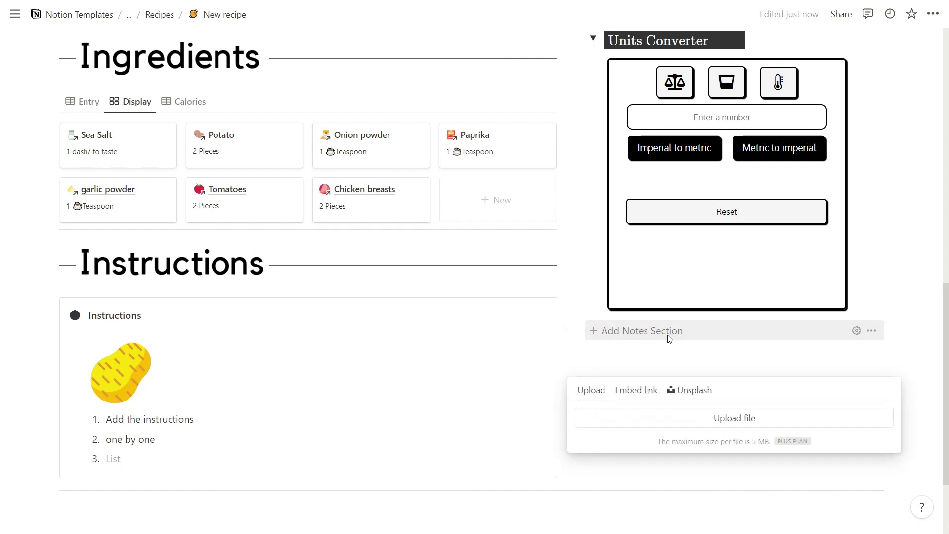
pyautogui.click(717, 349)
pyautogui.click(675, 390)
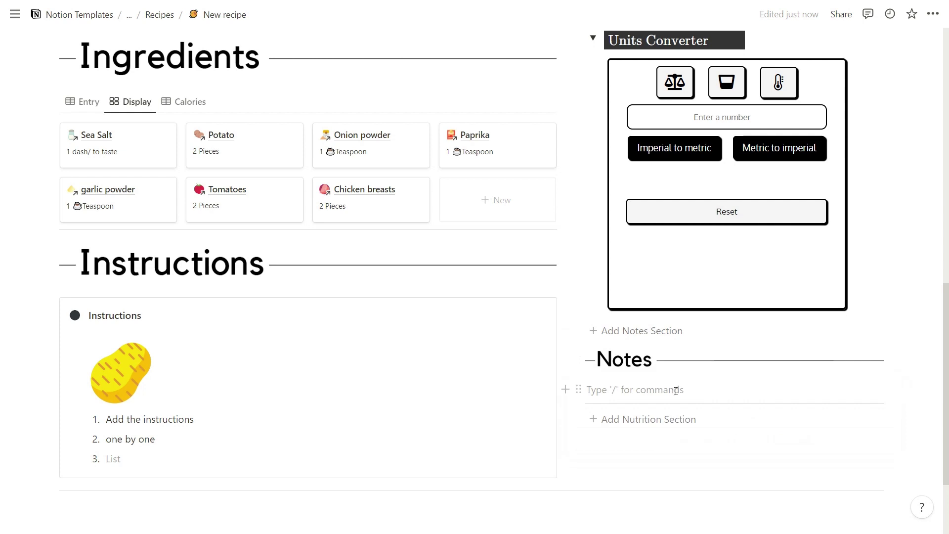
pyautogui.write('Notes')
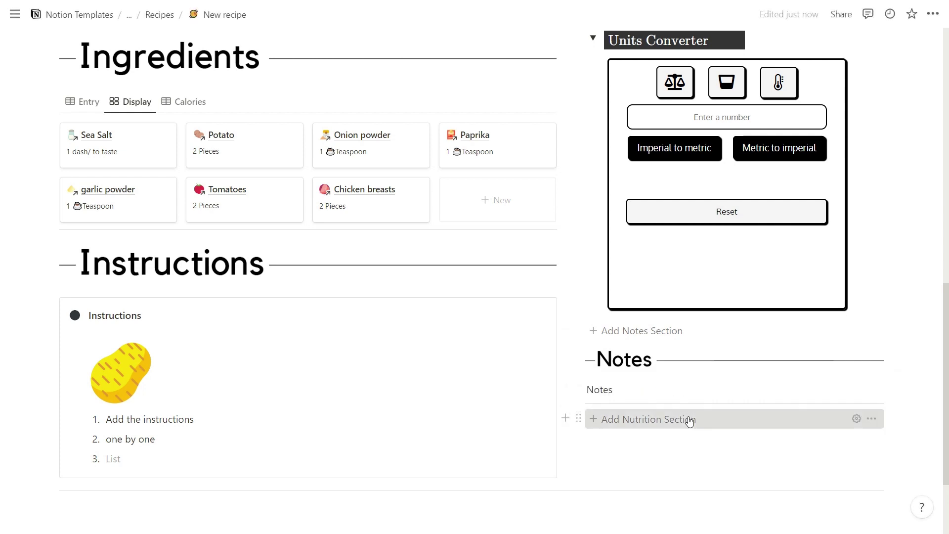
# - Add a Nutrition section, expand its Toggle Nutrition table and enter 200 for Calories
pyautogui.click(690, 420)
pyautogui.click(734, 420)
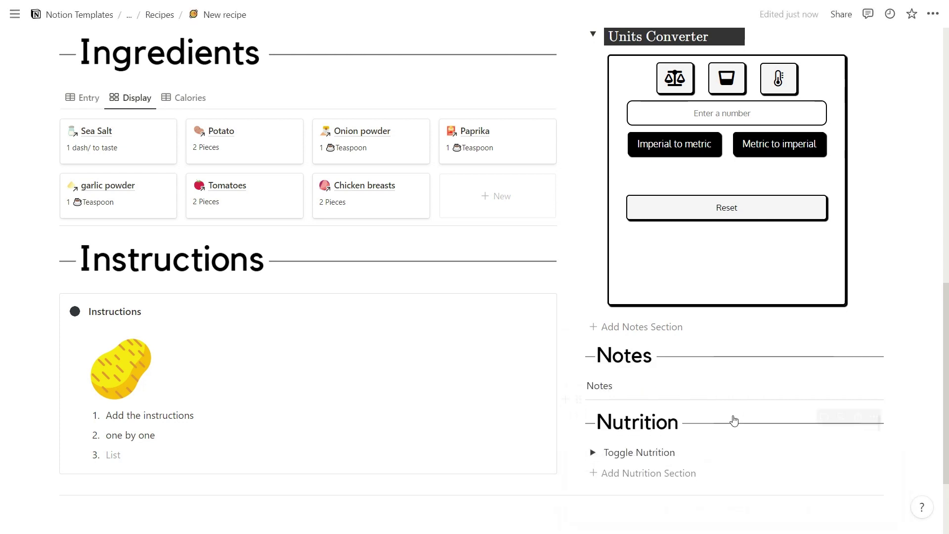
pyautogui.scroll(-3, 617, 356)
pyautogui.click(592, 333)
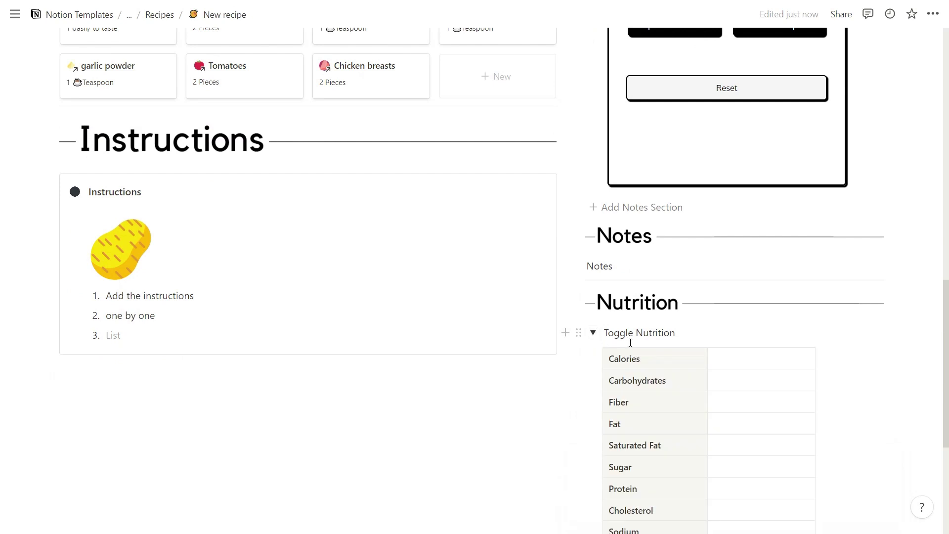
pyautogui.scroll(-3, 630, 343)
pyautogui.scroll(-1, 630, 343)
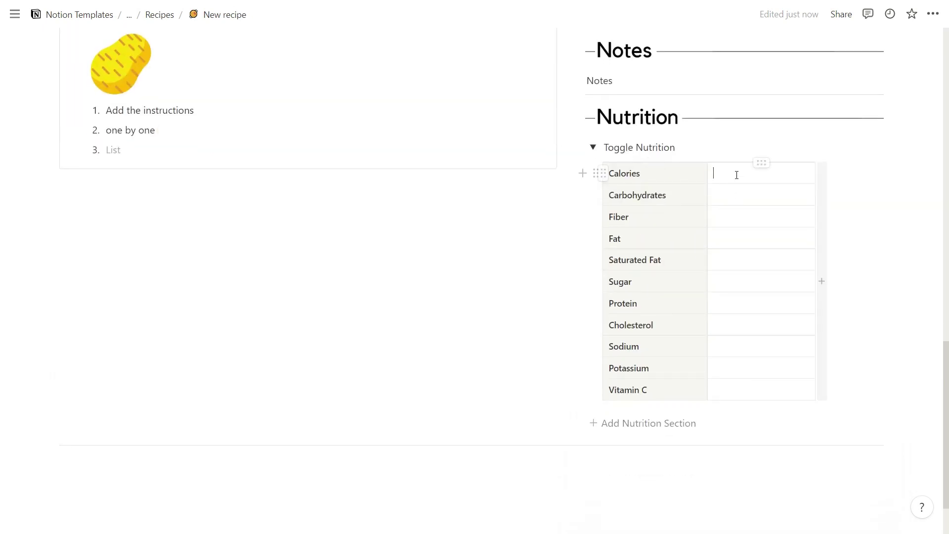
pyautogui.write('200')
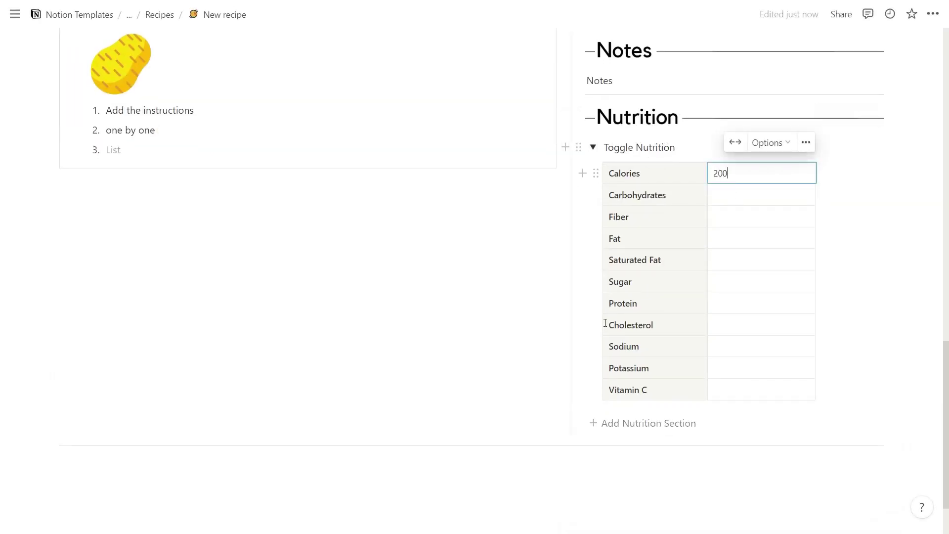
# - Delete the "Add Nutrition Section" and "Add Notes Section" template blocks from the recipe page
pyautogui.click(578, 423)
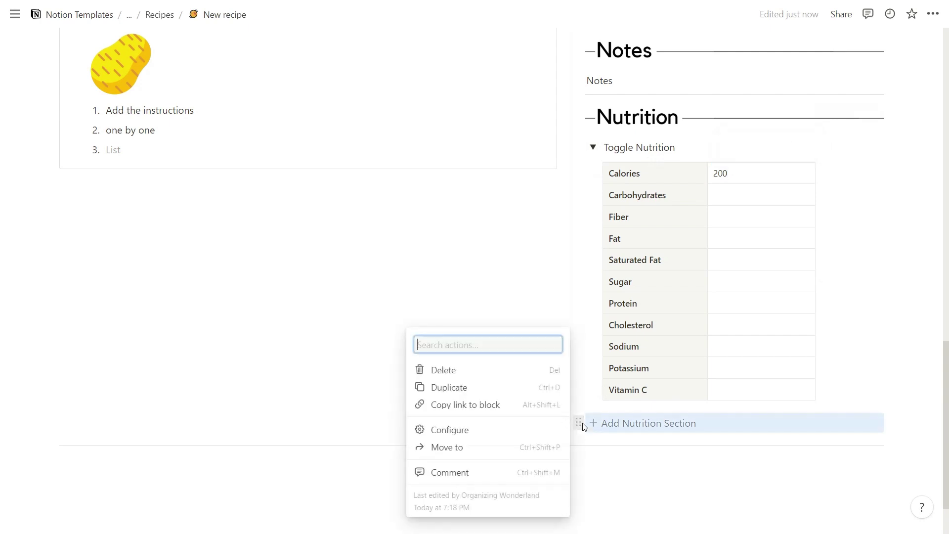
pyautogui.click(494, 372)
pyautogui.scroll(3, 577, 293)
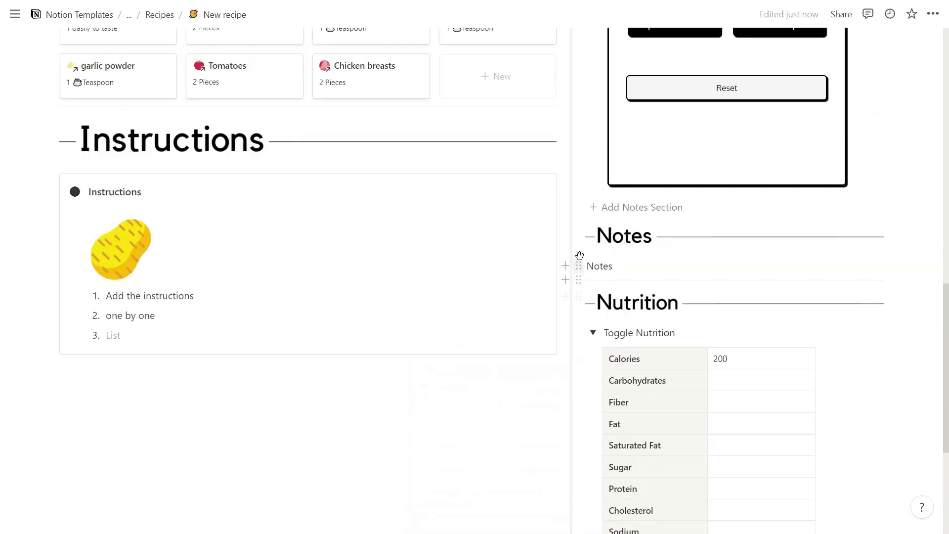
pyautogui.click(578, 207)
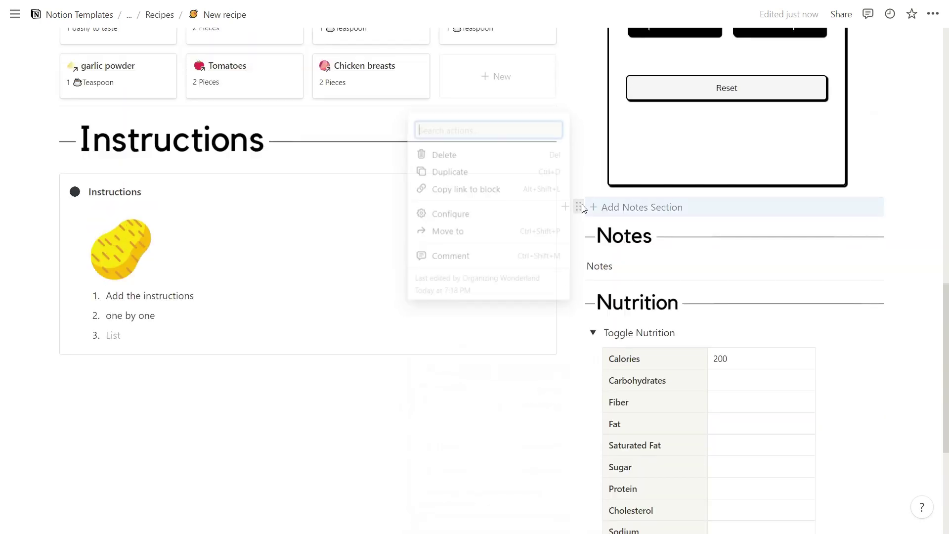
pyautogui.click(519, 152)
# - Delete the Units Converter section above the recipe's notes
pyautogui.scroll(2, 572, 148)
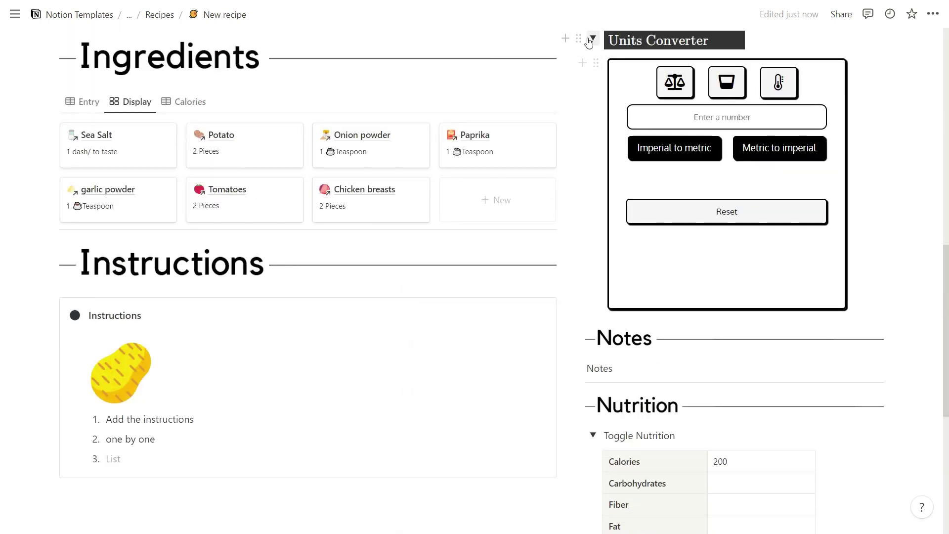
pyautogui.click(577, 38)
pyautogui.click(498, 49)
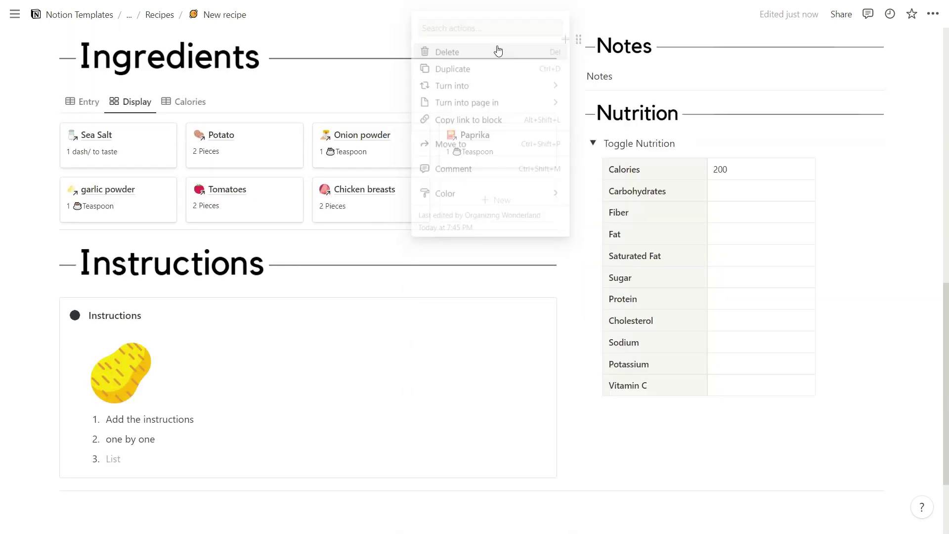
# - Lock the finished recipe page and look over its ingredients, instructions, notes and nutrition
pyautogui.scroll(2, 499, 49)
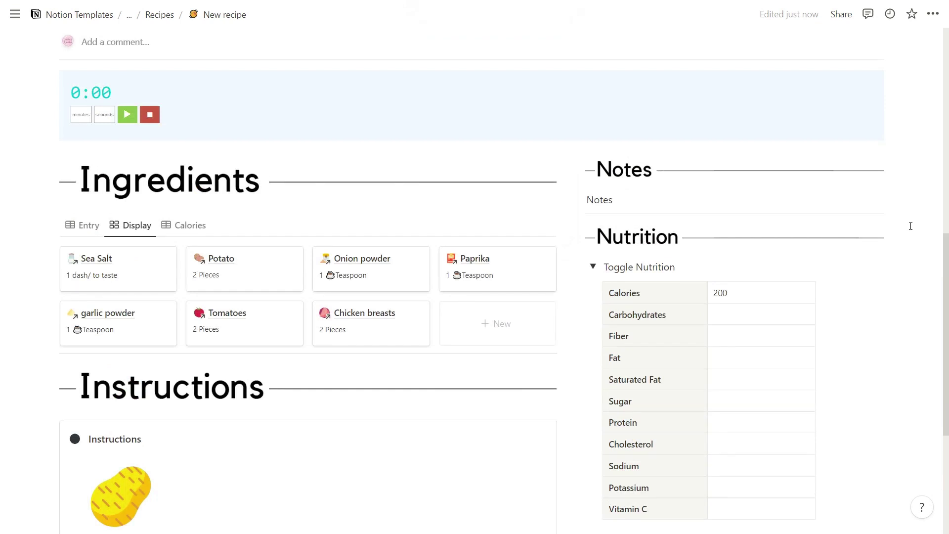
pyautogui.click(932, 13)
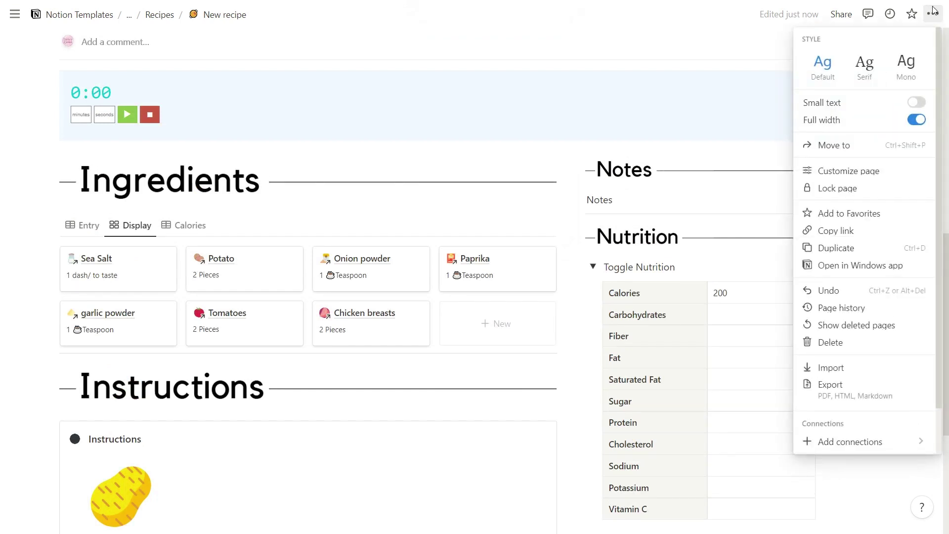
pyautogui.click(832, 193)
pyautogui.click(694, 143)
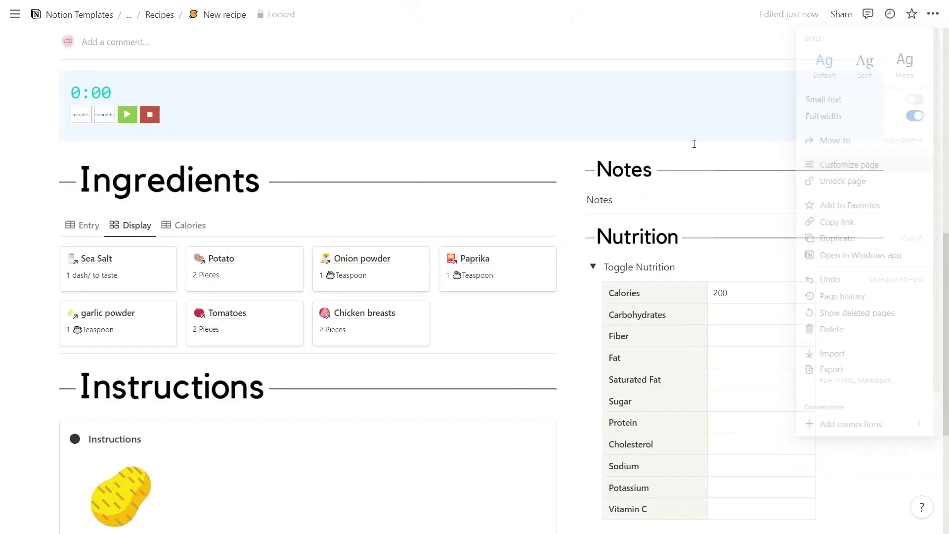
pyautogui.scroll(-4, 714, 210)
pyautogui.scroll(1, 718, 215)
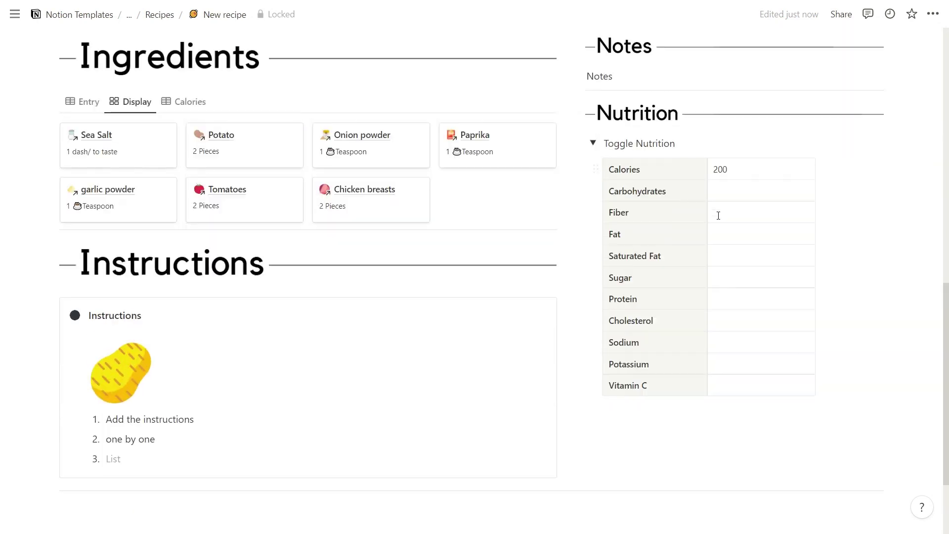
pyautogui.scroll(2, 718, 215)
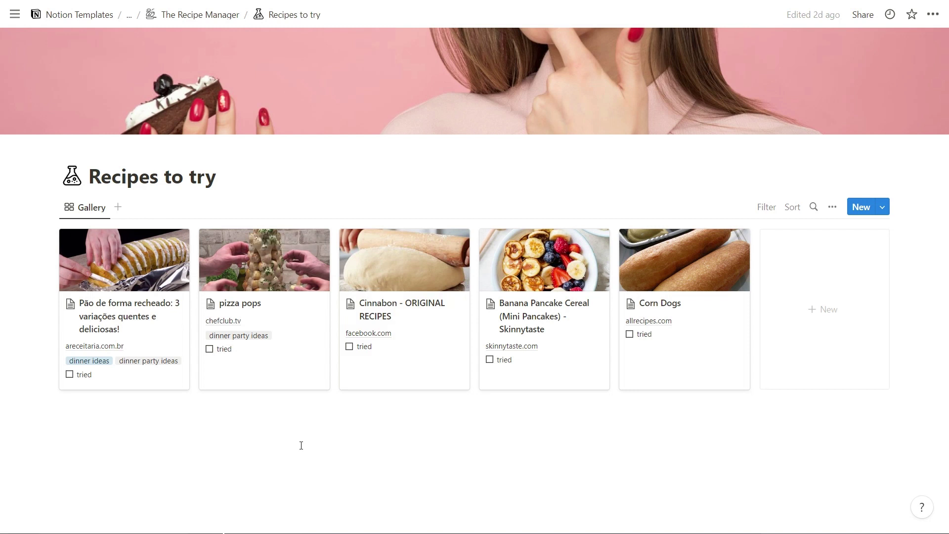
# - Mark the first recipe in the Recipes to try gallery, "Pão de forma recheado", as tried
pyautogui.click(70, 375)
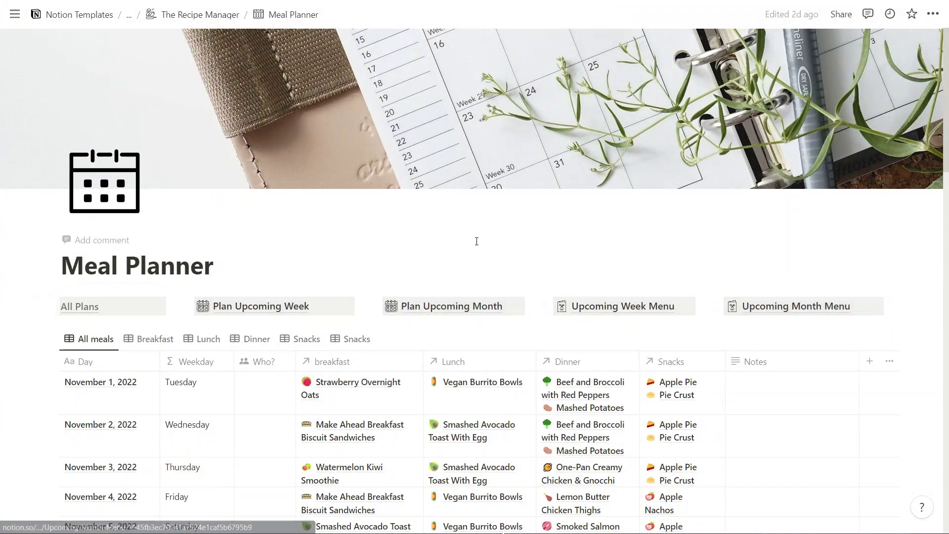
# - Open Plan Upcoming Week from the Meal Planner and view its lunch plan and then its dinner plan
pyautogui.scroll(-5, 474, 240)
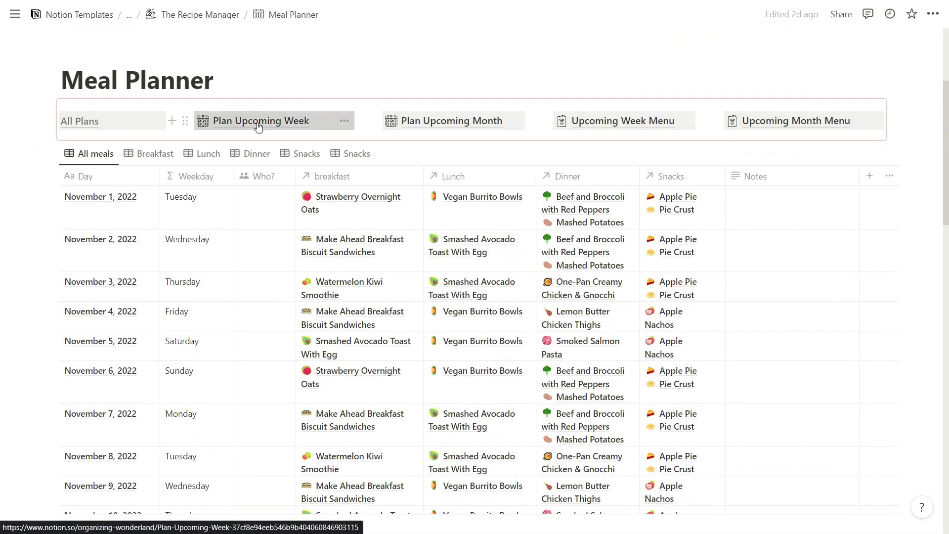
pyautogui.click(258, 126)
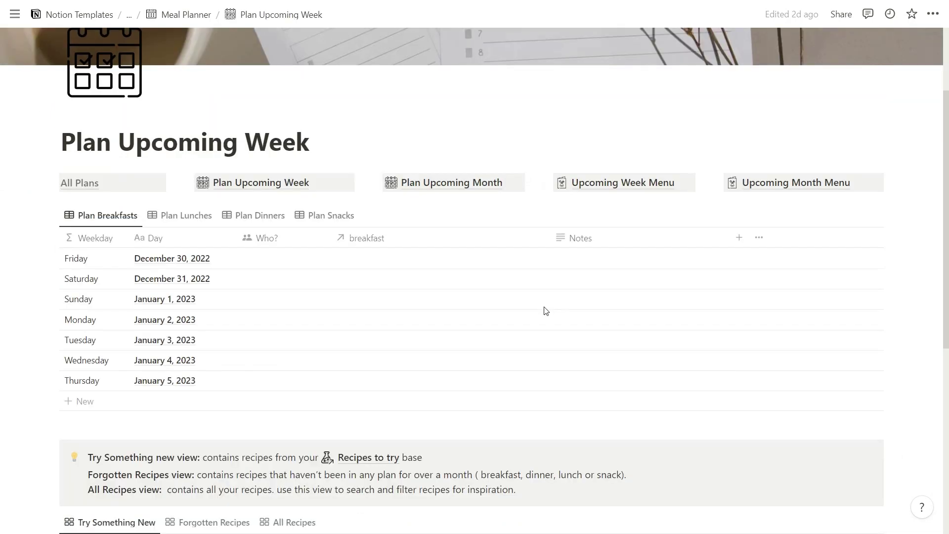
pyautogui.click(181, 220)
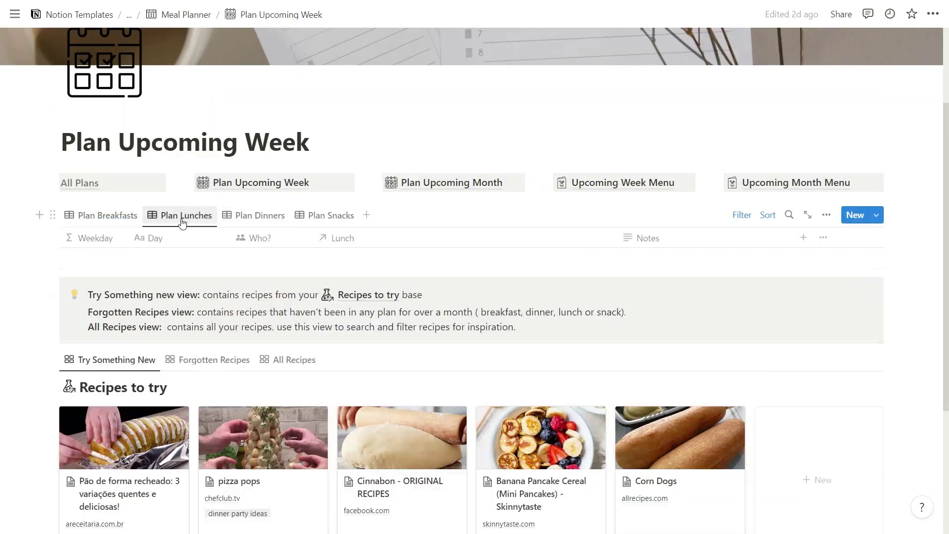
pyautogui.click(250, 221)
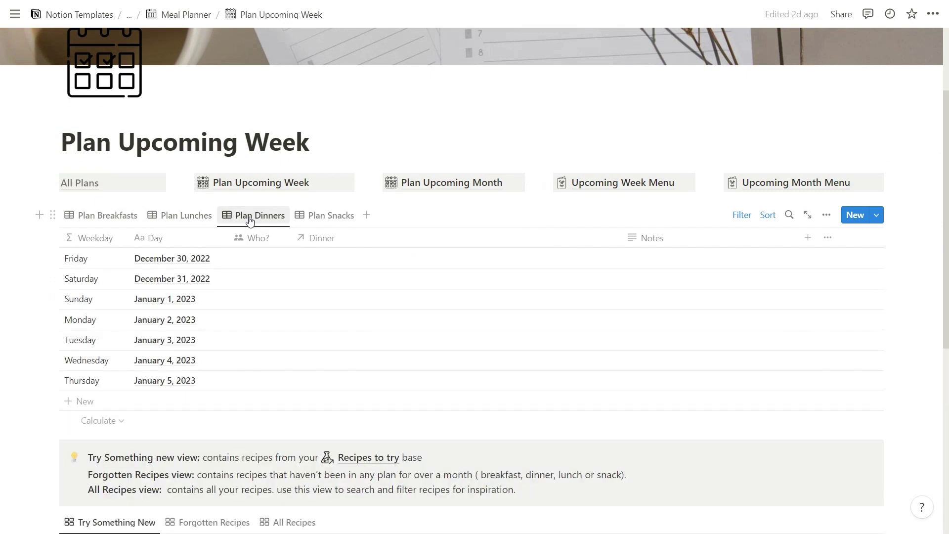
# - Look at the person choices for Friday, December 30, 2022 in the dinner plan and select that day's Dinner field
pyautogui.click(262, 265)
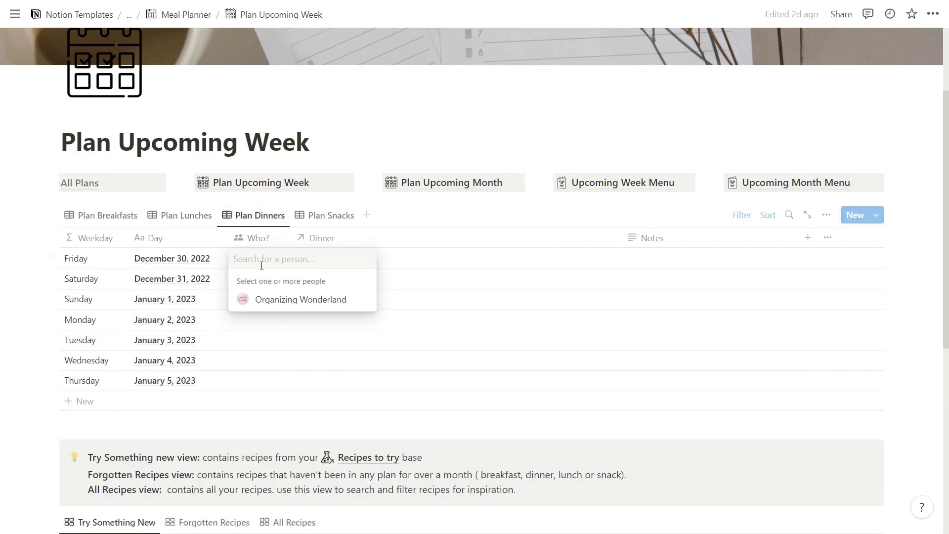
pyautogui.click(412, 257)
pyautogui.click(410, 260)
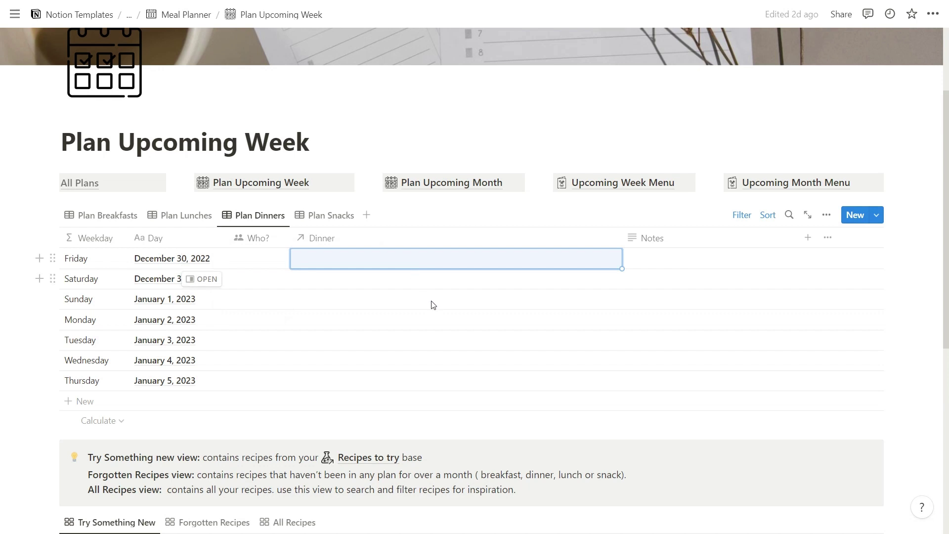
# - Browse the Try Something New and Forgotten Recipes views below the dinner plan for meal inspiration
pyautogui.scroll(-5, 431, 302)
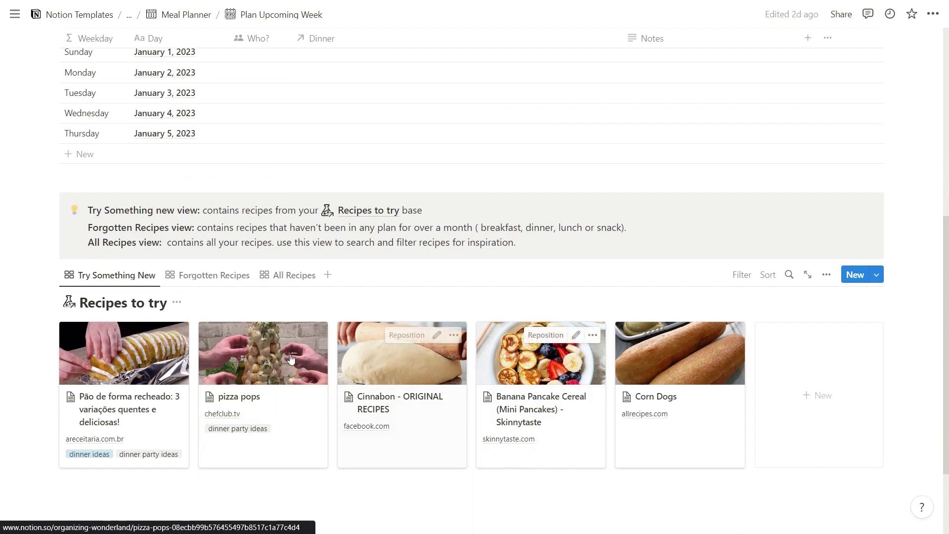
pyautogui.click(201, 278)
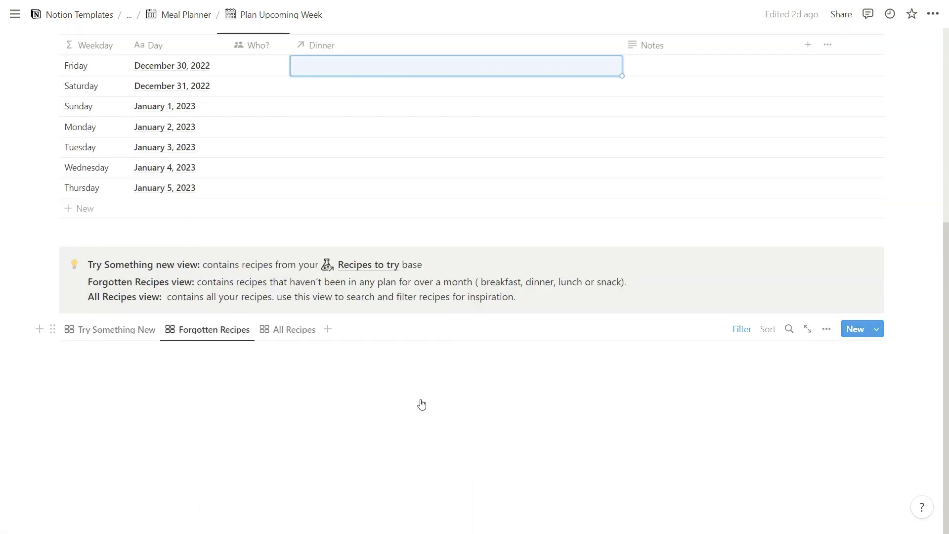
pyautogui.scroll(-4, 422, 404)
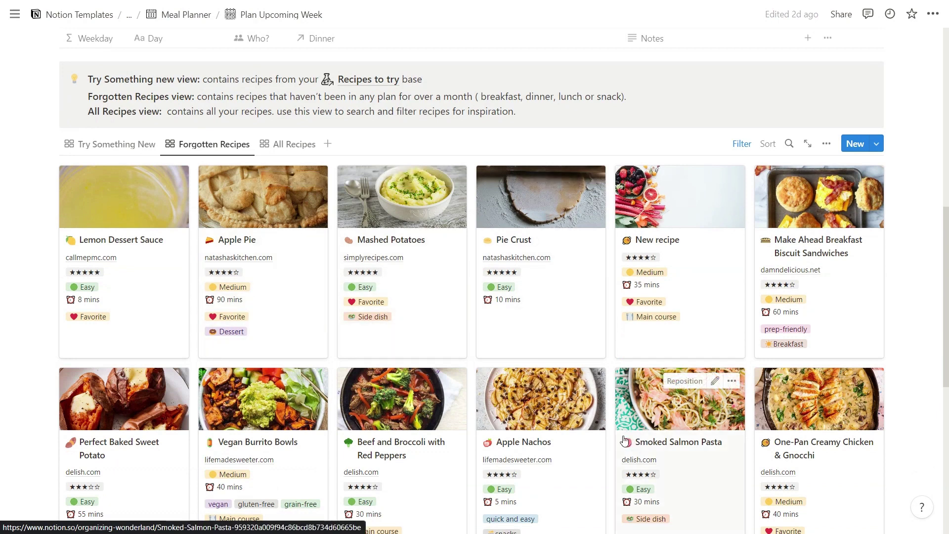
# - Link the Smoked Salmon Pasta recipe as the dinner for Friday, December 30, 2022, and check the Forgotten Recipes gallery
pyautogui.scroll(2, 633, 438)
pyautogui.scroll(5, 635, 435)
pyautogui.click(343, 128)
pyautogui.write('smoke')
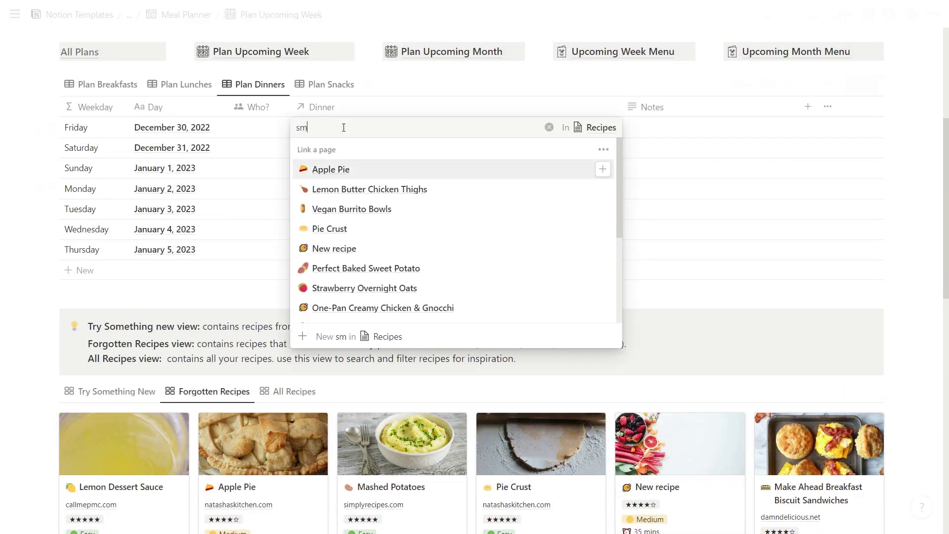
pyautogui.press('Escape')
pyautogui.scroll(-9, 684, 303)
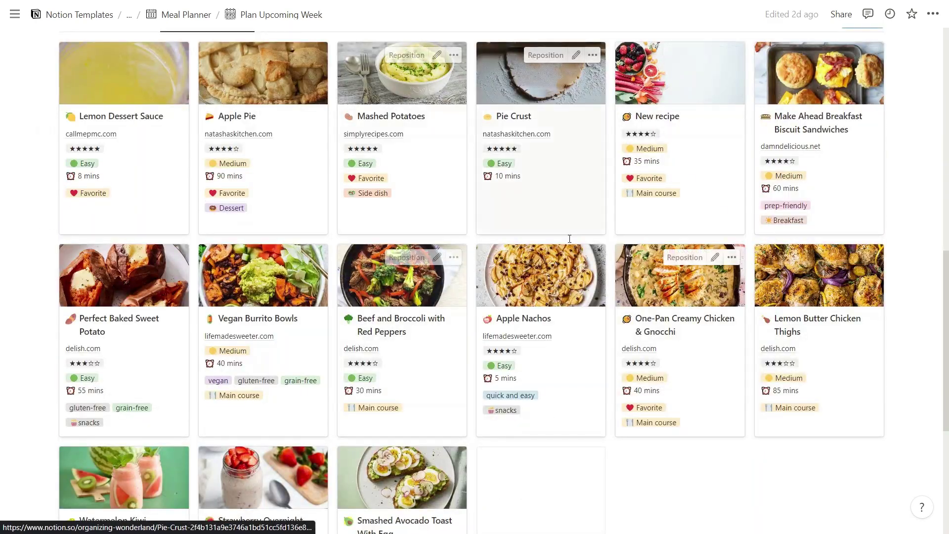
# - Open the All Recipes view below the dinner plan and browse its recipe gallery
pyautogui.scroll(6, 568, 240)
pyautogui.scroll(3, 569, 239)
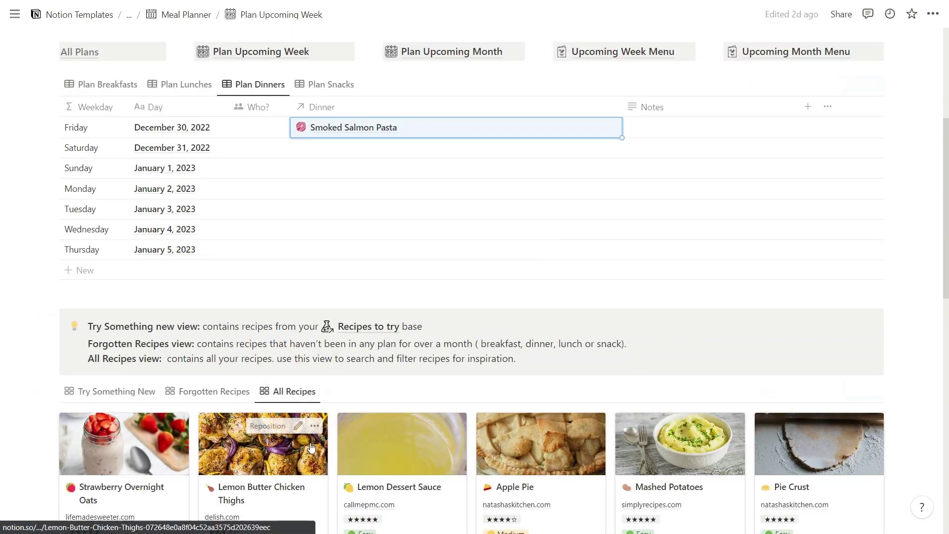
pyautogui.scroll(-5, 312, 445)
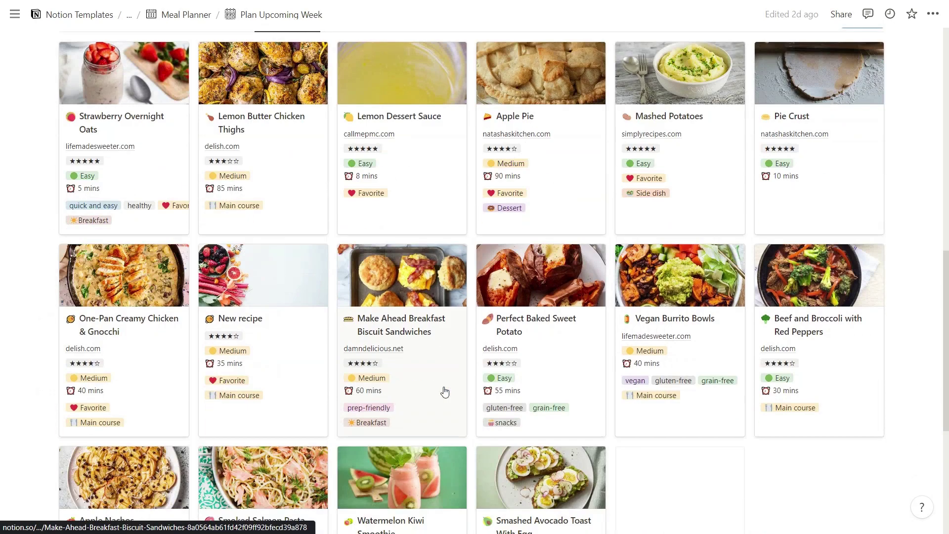
# - Fill Friday's Smoked Salmon Pasta dinner down through Thursday, January 5, 2023 in the dinner plan
pyautogui.scroll(4, 444, 391)
pyautogui.scroll(3, 444, 392)
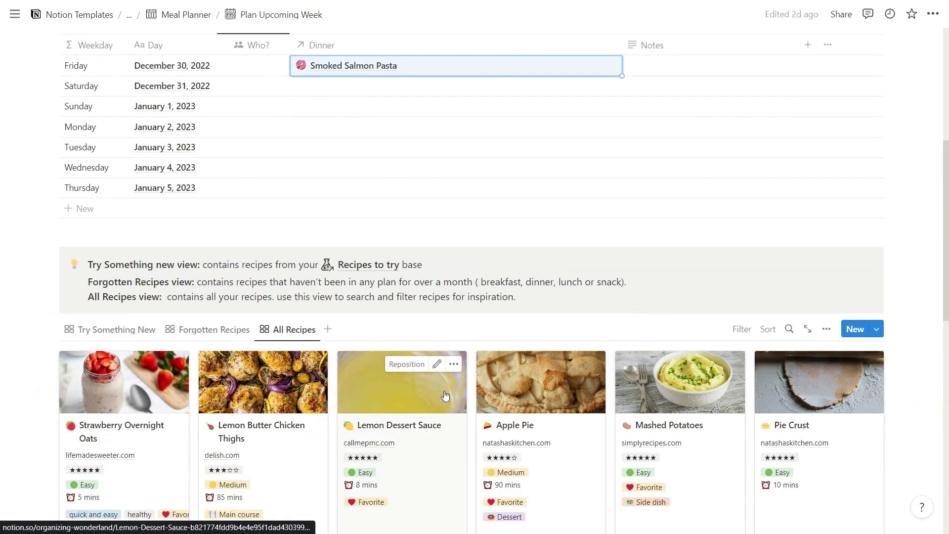
pyautogui.moveTo(624, 78); pyautogui.dragTo(610, 214)
pyautogui.scroll(4, 383, 212)
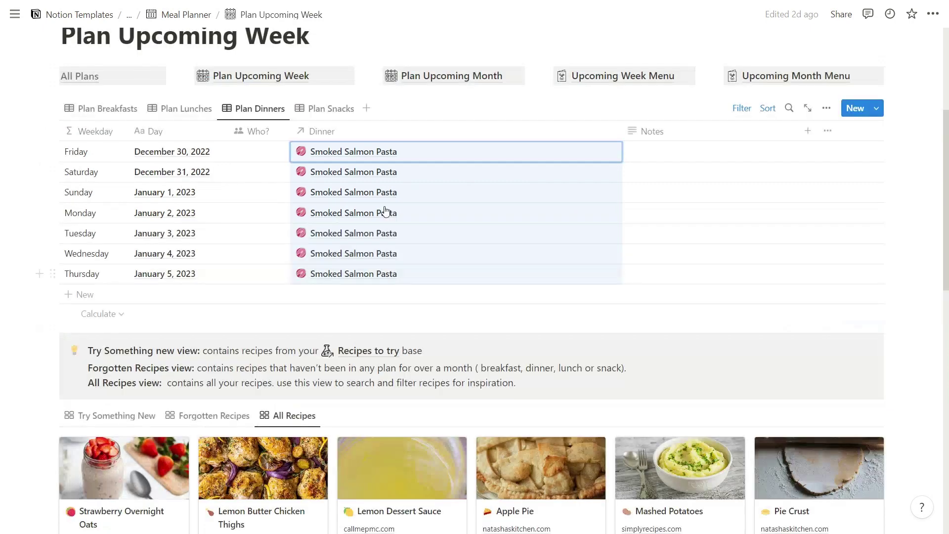
# - Open the Upcoming Week Menu and look through the daily menus for the coming week
pyautogui.click(621, 168)
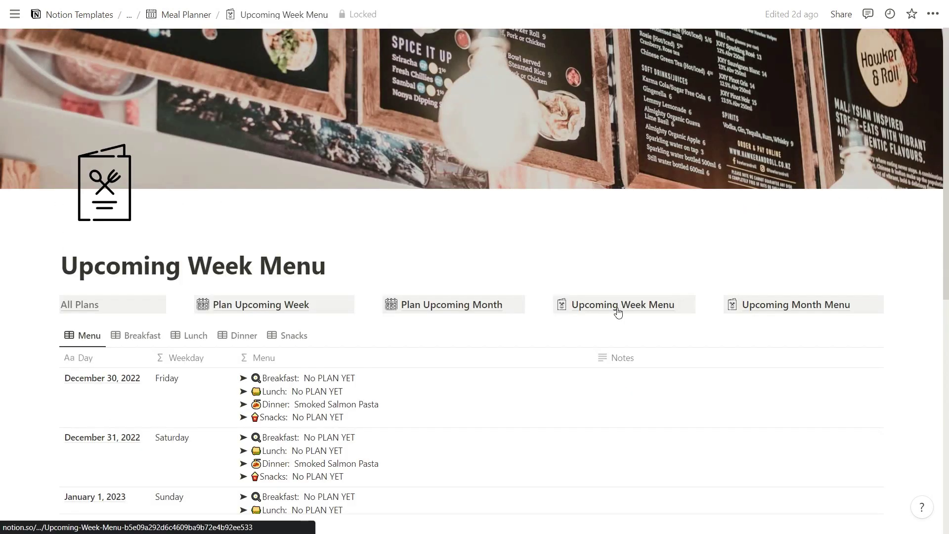
pyautogui.scroll(-3, 467, 388)
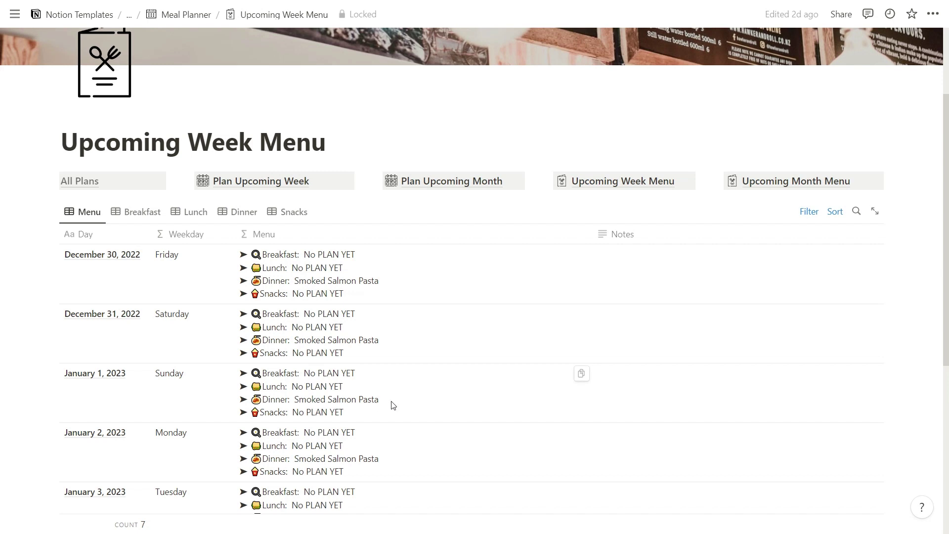
pyautogui.scroll(-1, 393, 405)
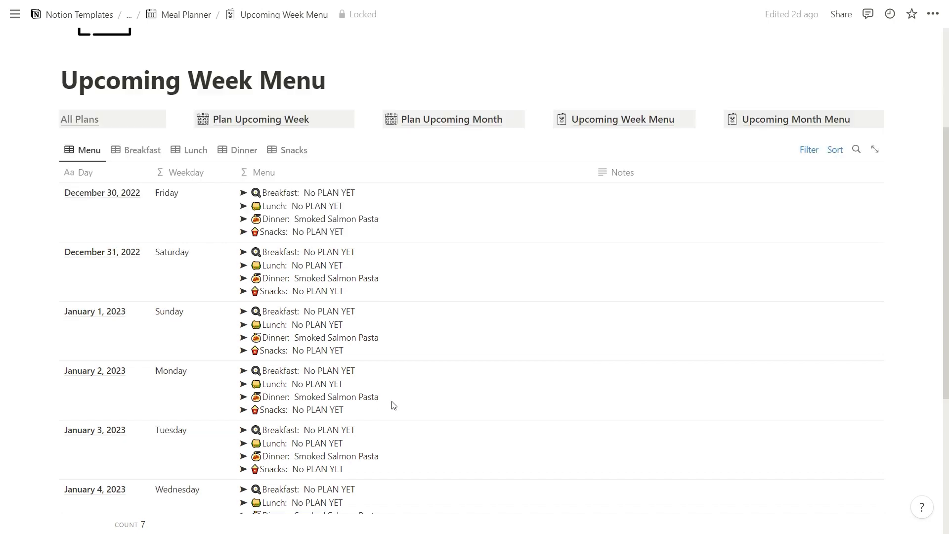
# - Return to All Plans in the Meal Planner and add a new day entry titled "Jan 1st, 2026"
pyautogui.click(74, 120)
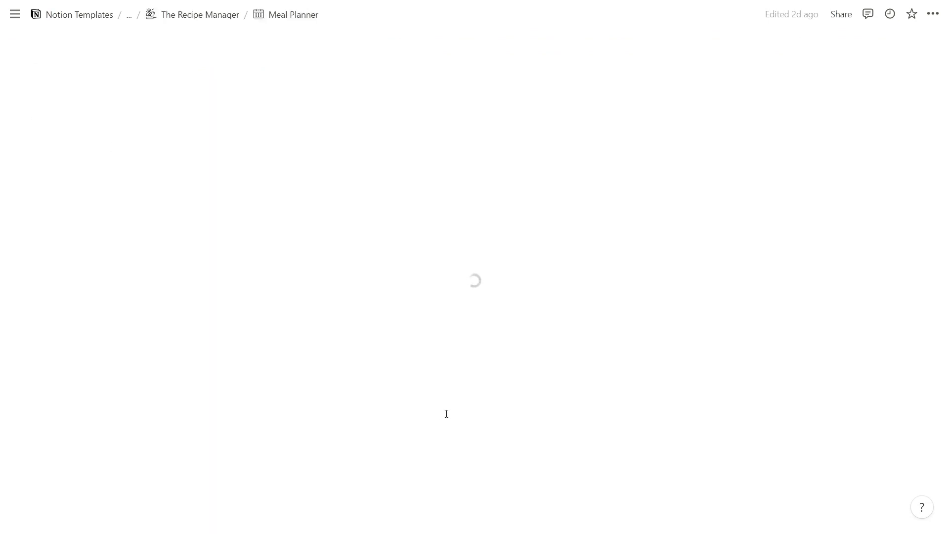
pyautogui.scroll(-5, 447, 417)
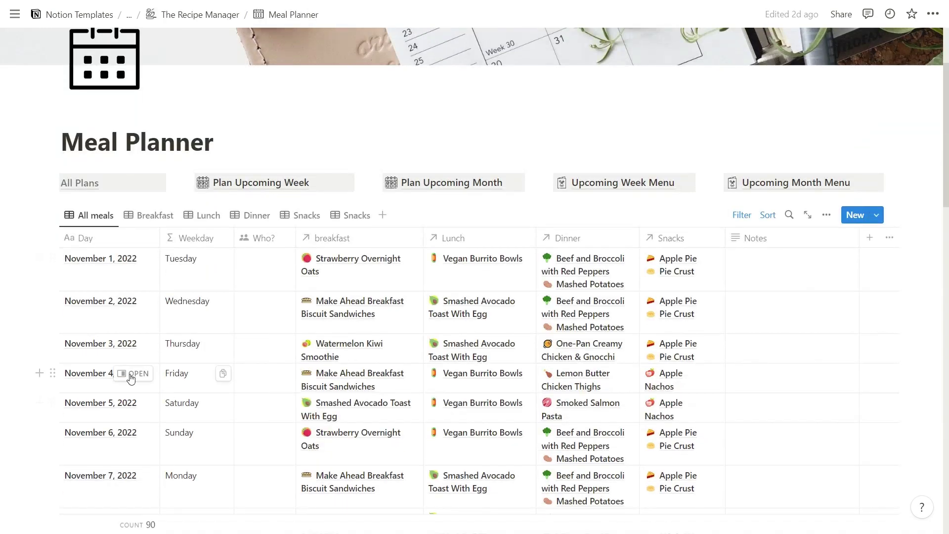
pyautogui.scroll(1, 808, 272)
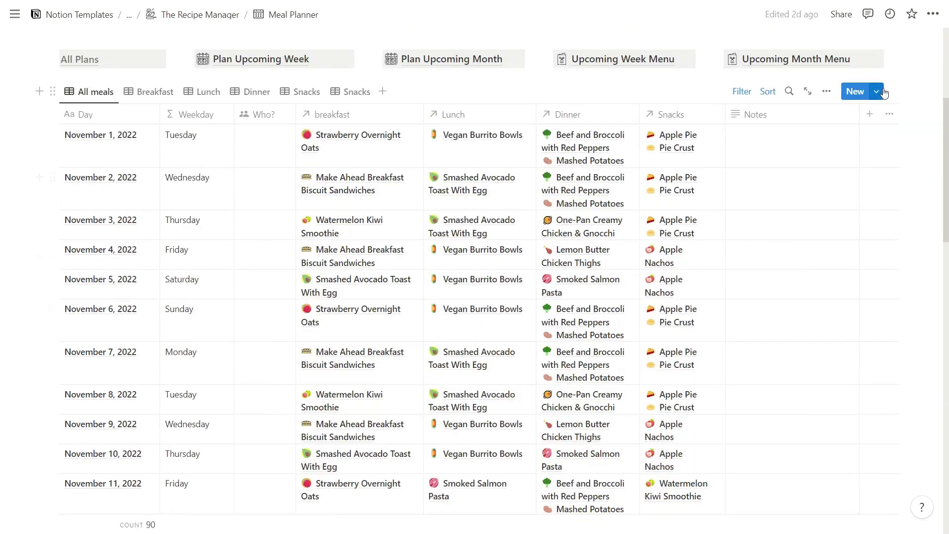
pyautogui.click(854, 92)
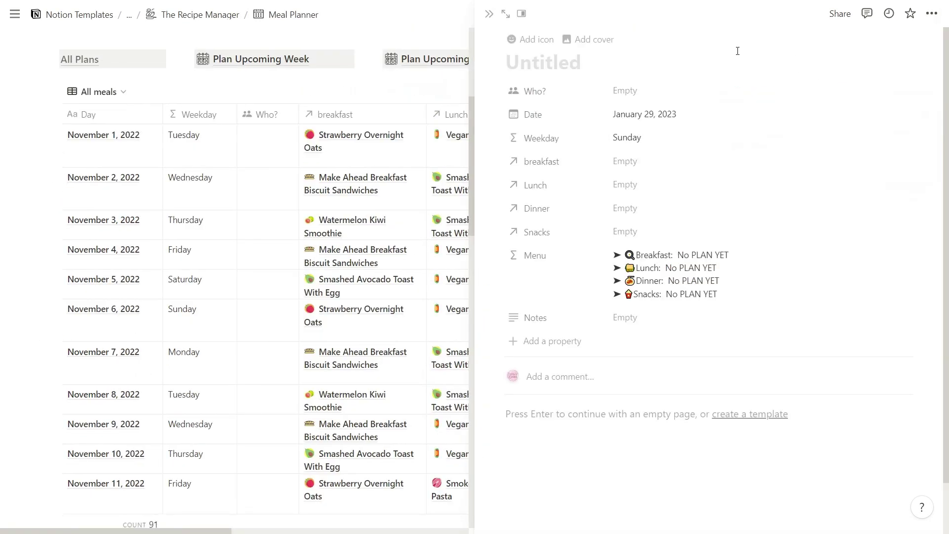
pyautogui.write('Jan 1')
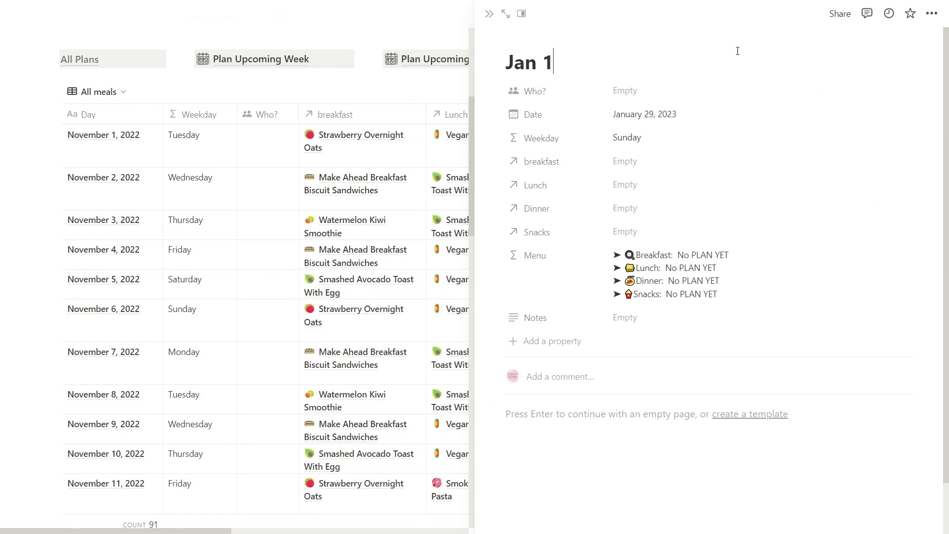
pyautogui.write('st, 2026')
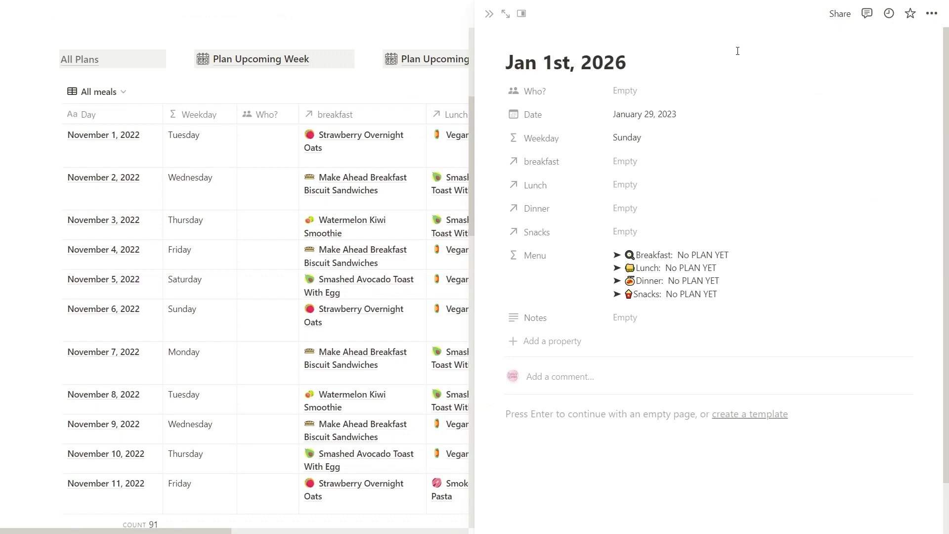
# - Change the Date of the Jan 1st, 2026 entry, entering the year 2026 and picking the 1st in the January calendar
pyautogui.click(657, 115)
pyautogui.press('BackSpace')
pyautogui.write('6')
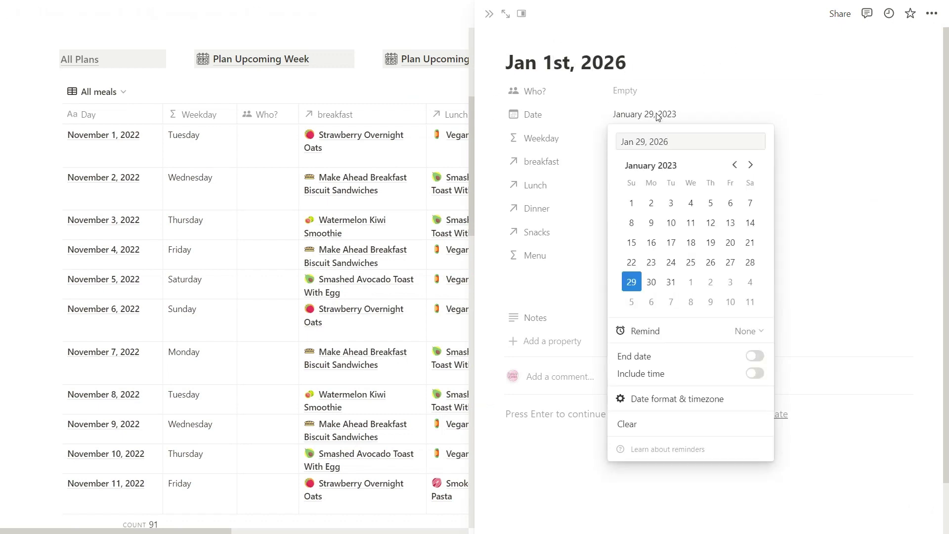
pyautogui.click(632, 202)
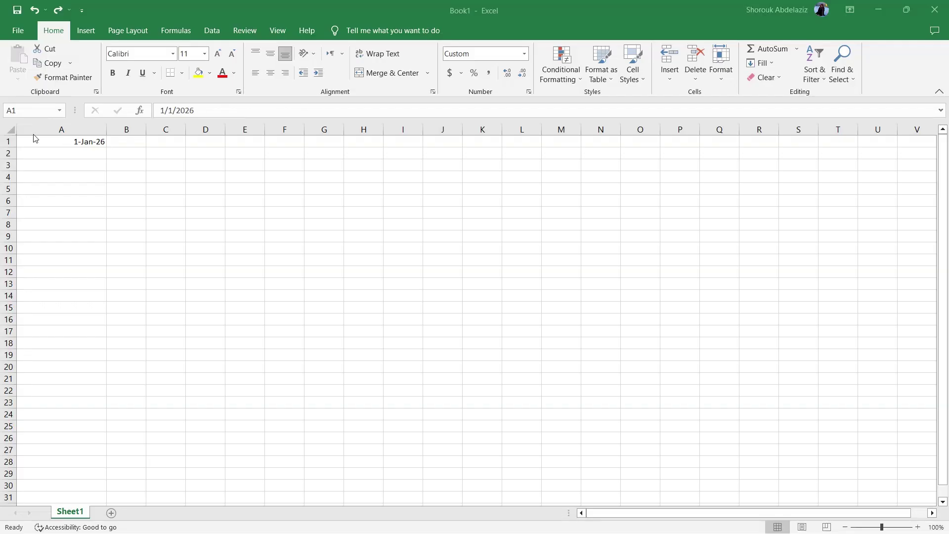
# - Switch to Excel and fill a series of daily dates down column A from 1-Jan-26 in A1 to row 31
pyautogui.click(59, 142)
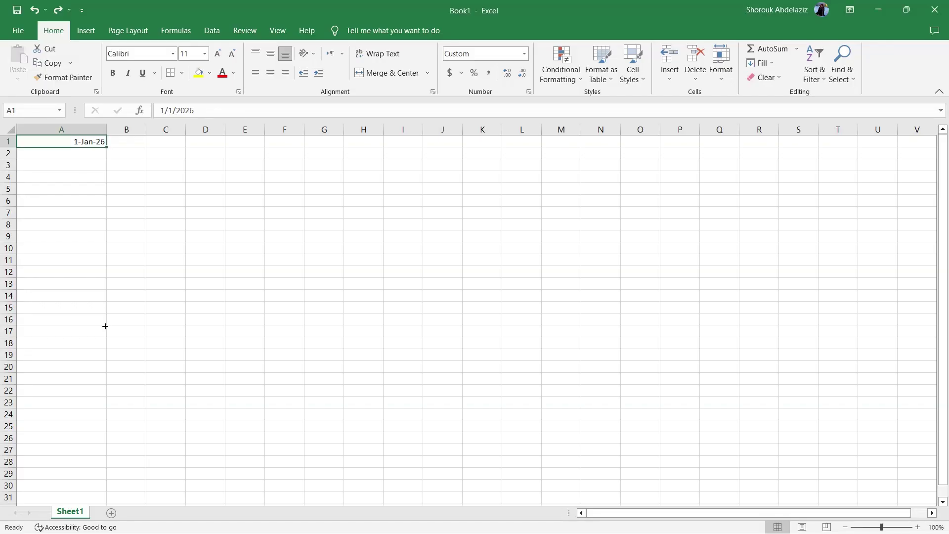
pyautogui.moveTo(105, 327); pyautogui.dragTo(101, 501)
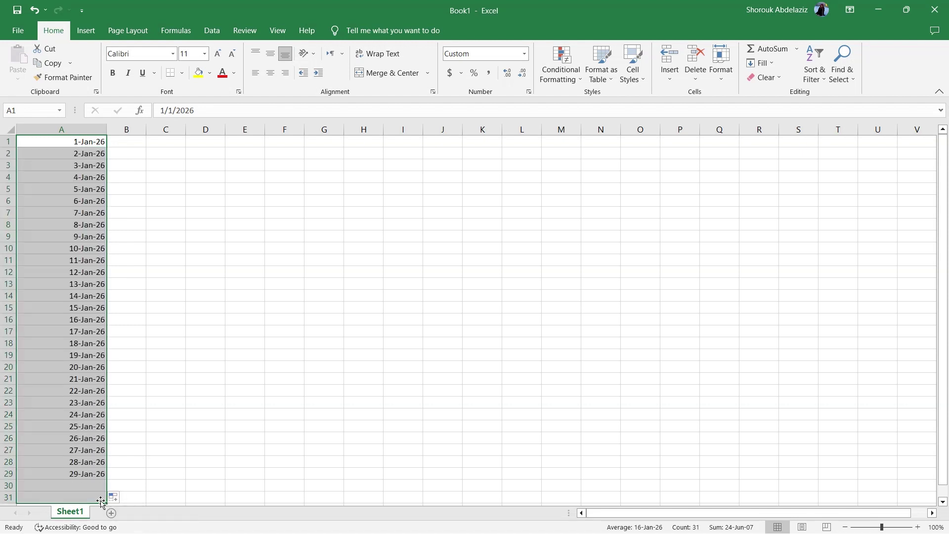
pyautogui.click(186, 392)
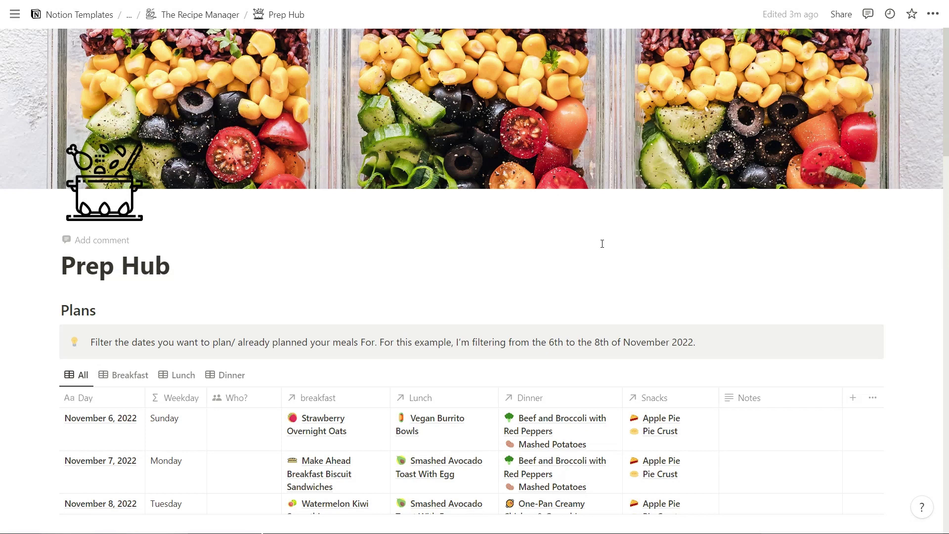
# - Review the Prep Hub's Plans table, inspect the date range of its Date filter, and hide the filter again
pyautogui.scroll(-3, 630, 212)
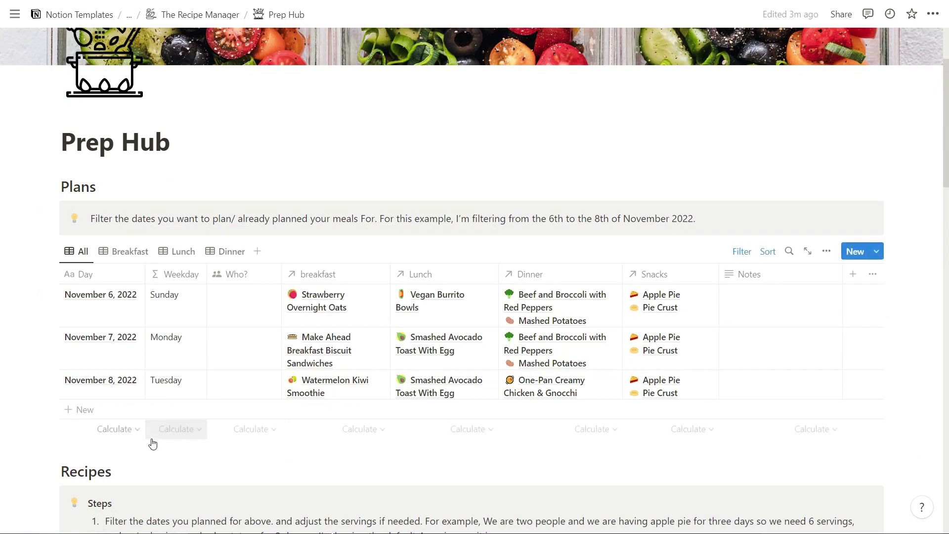
pyautogui.moveTo(5, 297)
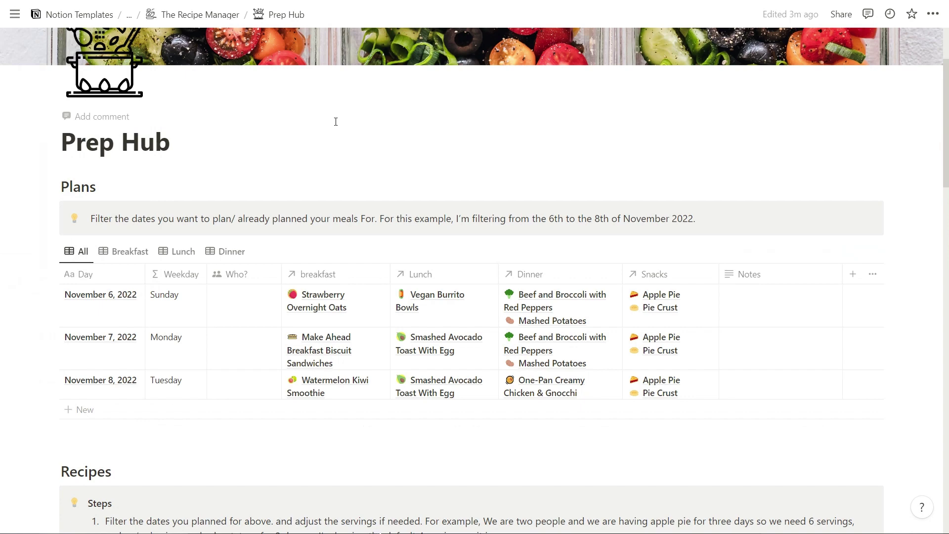
pyautogui.scroll(-2, 346, 104)
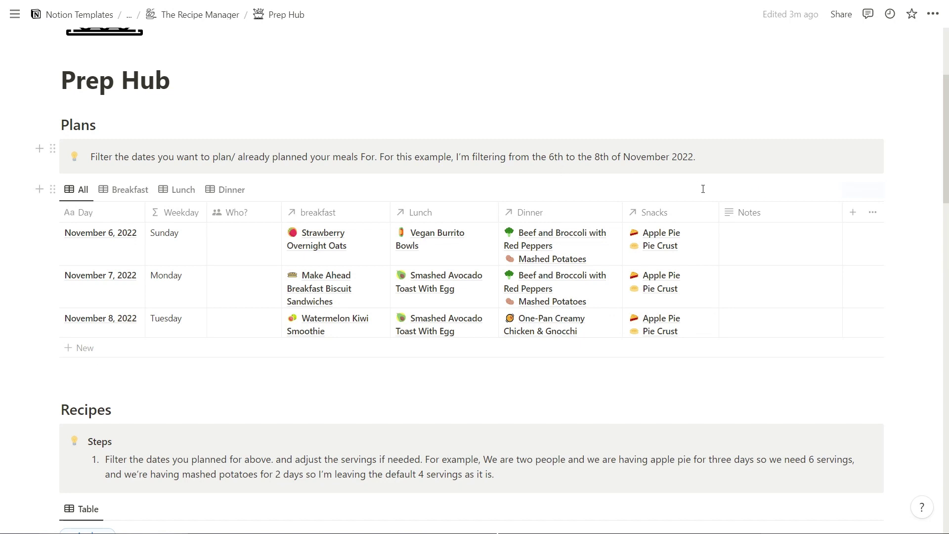
pyautogui.click(742, 189)
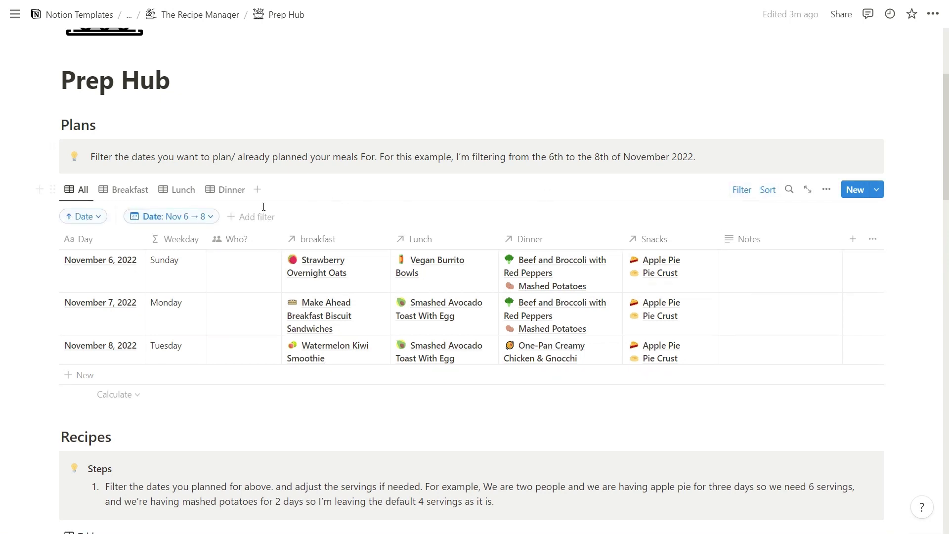
pyautogui.click(175, 217)
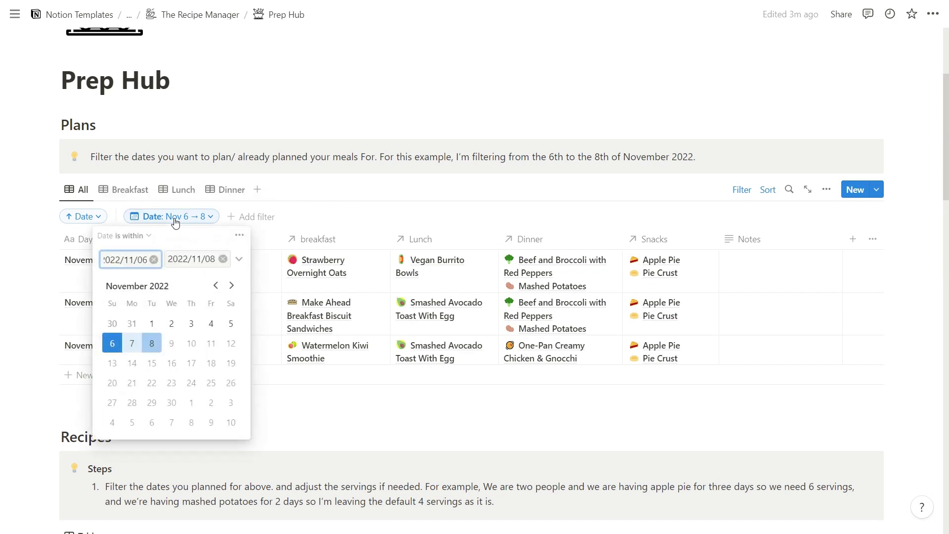
pyautogui.click(203, 217)
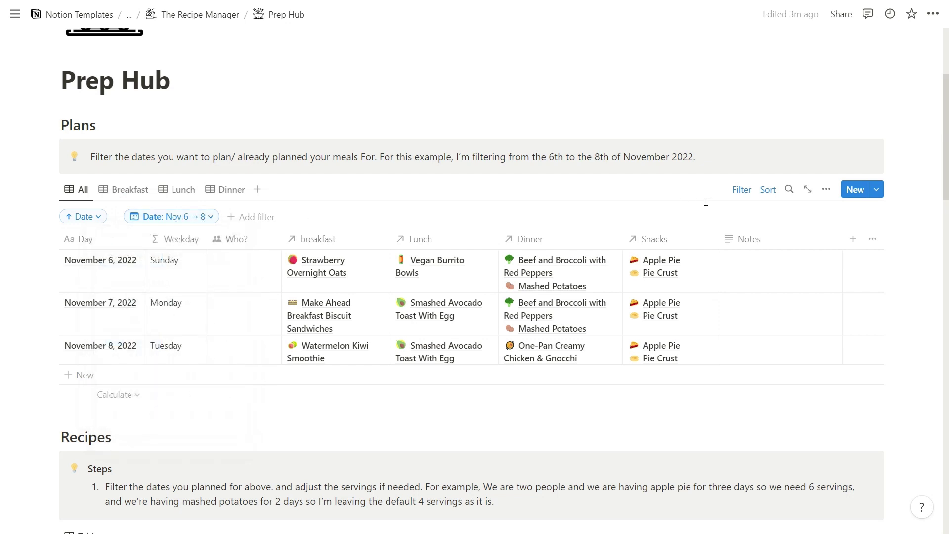
pyautogui.click(733, 196)
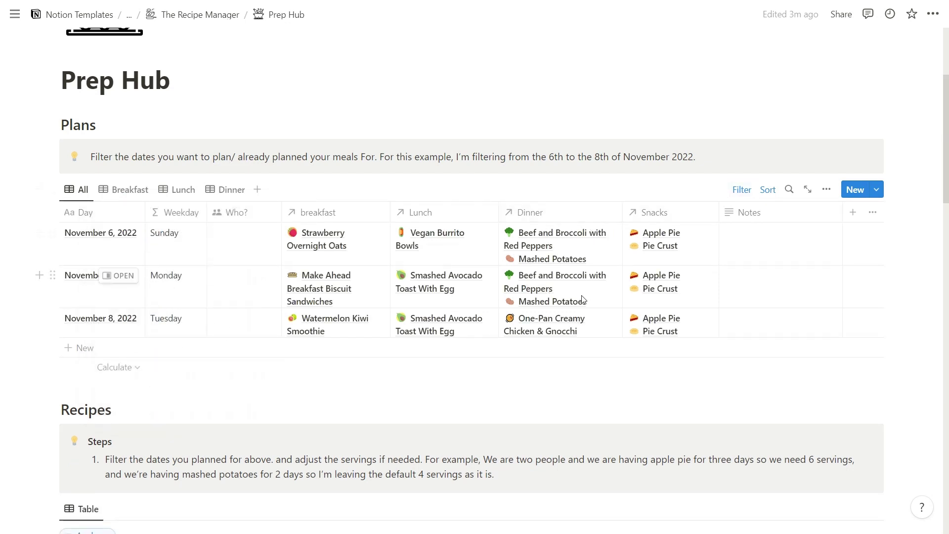
# - Review the Prep Hub's Recipes filter rules, searching the first rule's properties for "plan", and compare the recipe servings with the Plans table
pyautogui.scroll(-5, 341, 267)
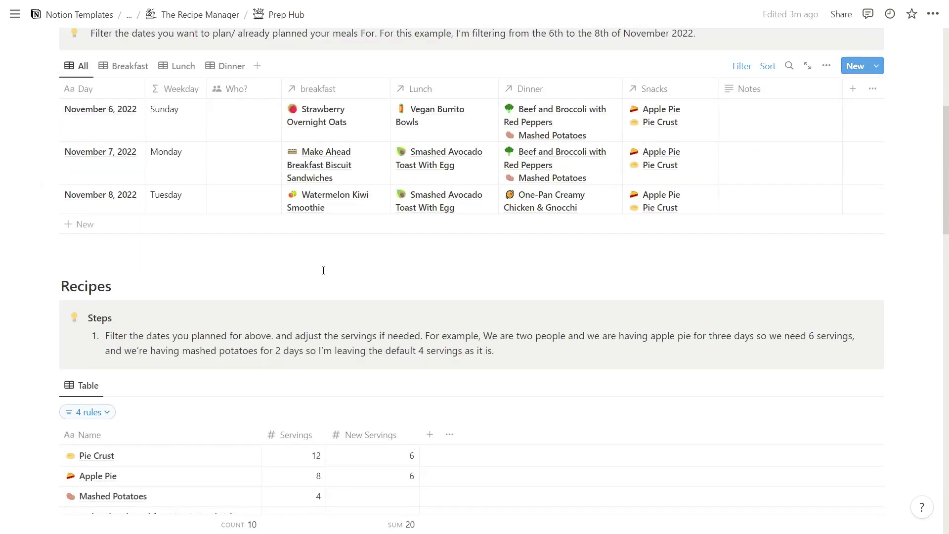
pyautogui.scroll(1, 335, 251)
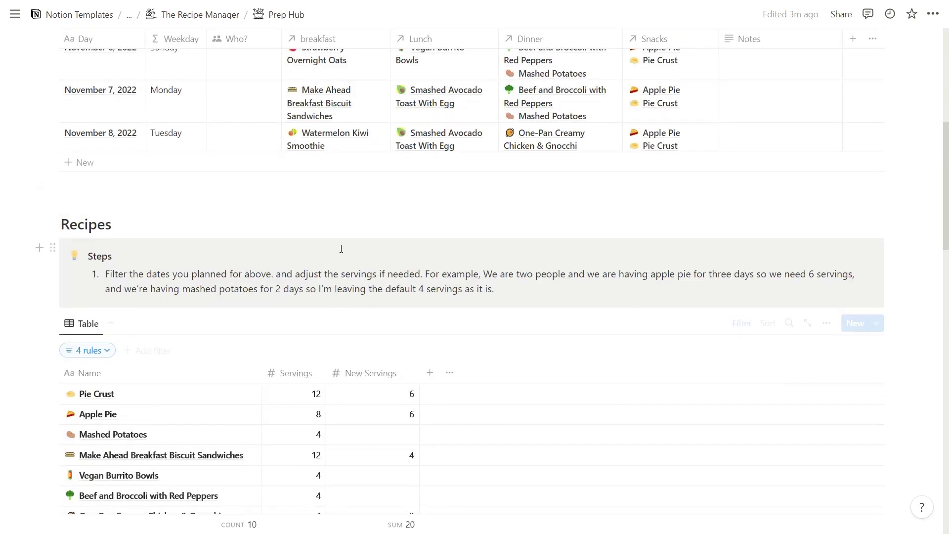
pyautogui.click(96, 355)
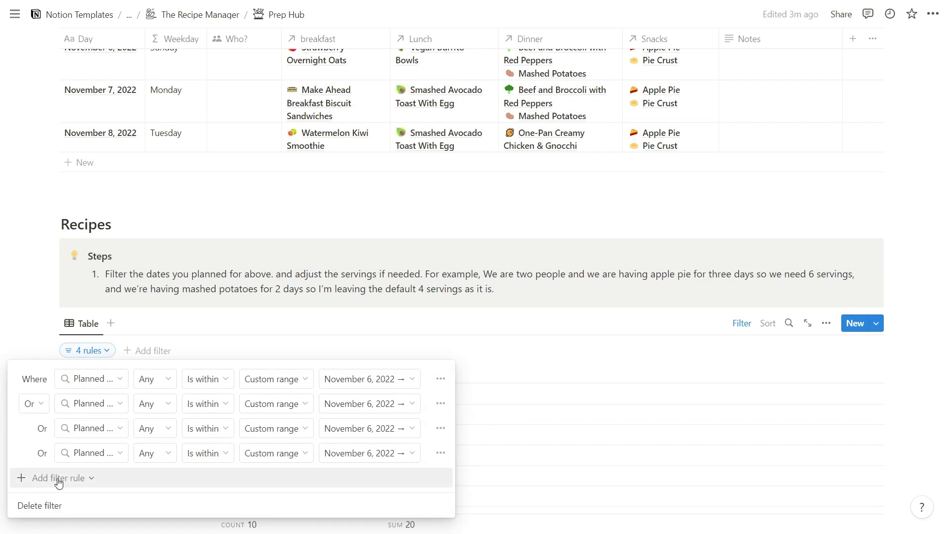
pyautogui.click(105, 378)
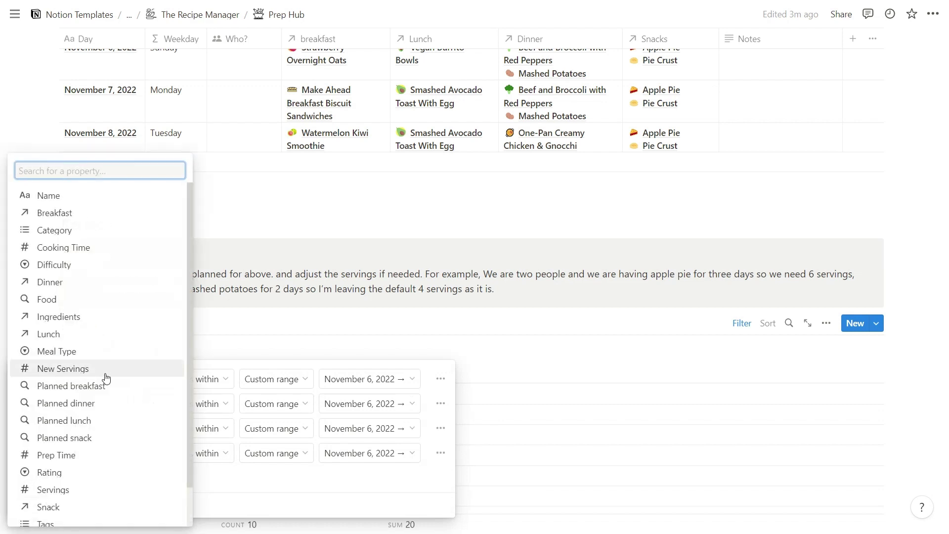
pyautogui.write('plan')
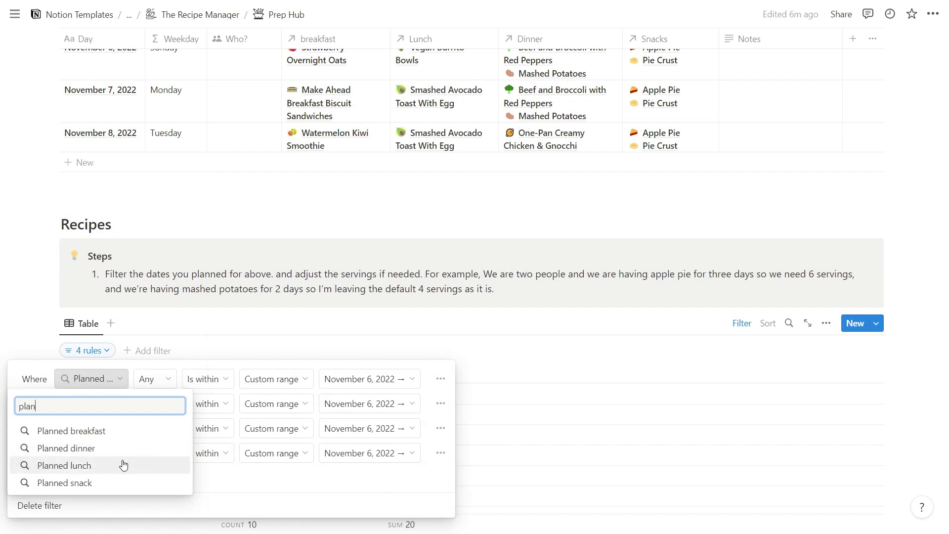
pyautogui.press('Up')
pyautogui.press('Down')
pyautogui.press('Down')
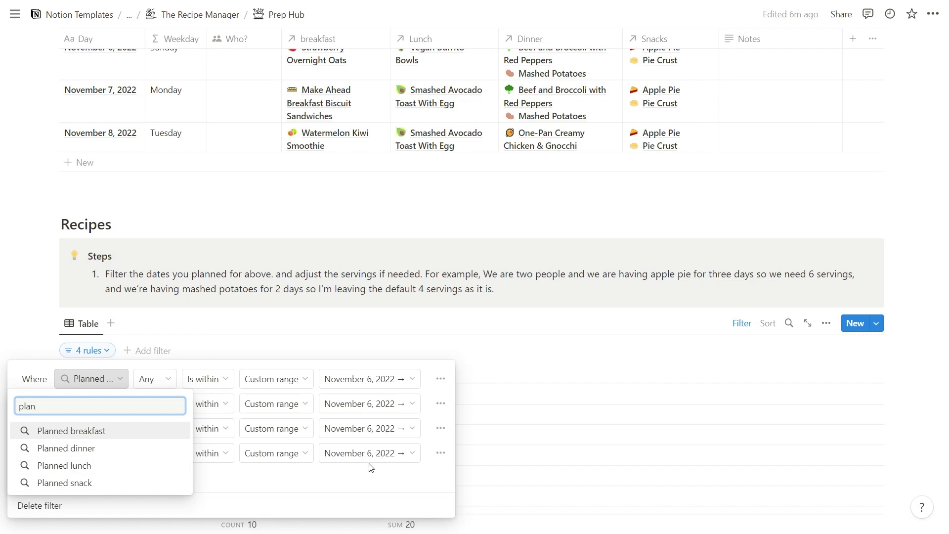
pyautogui.click(369, 477)
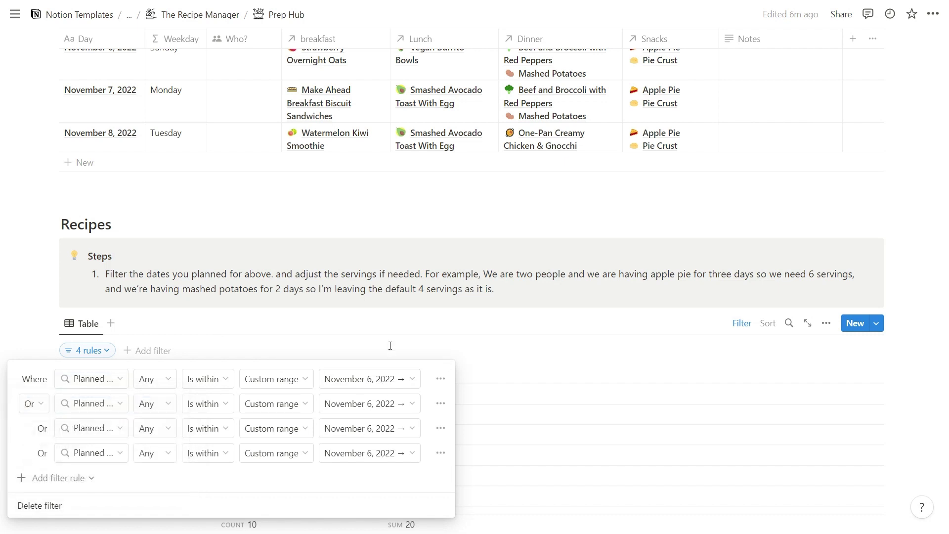
pyautogui.press('Escape')
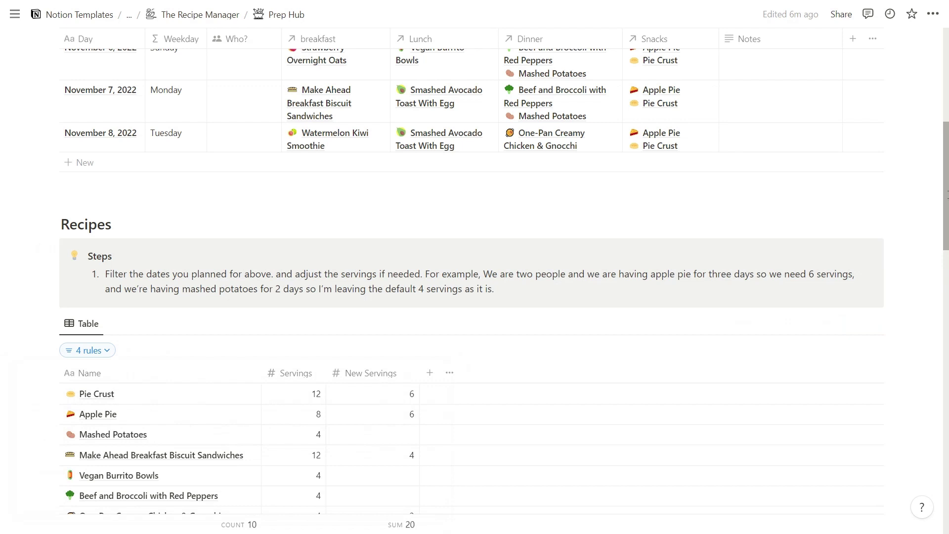
pyautogui.scroll(3, 751, 180)
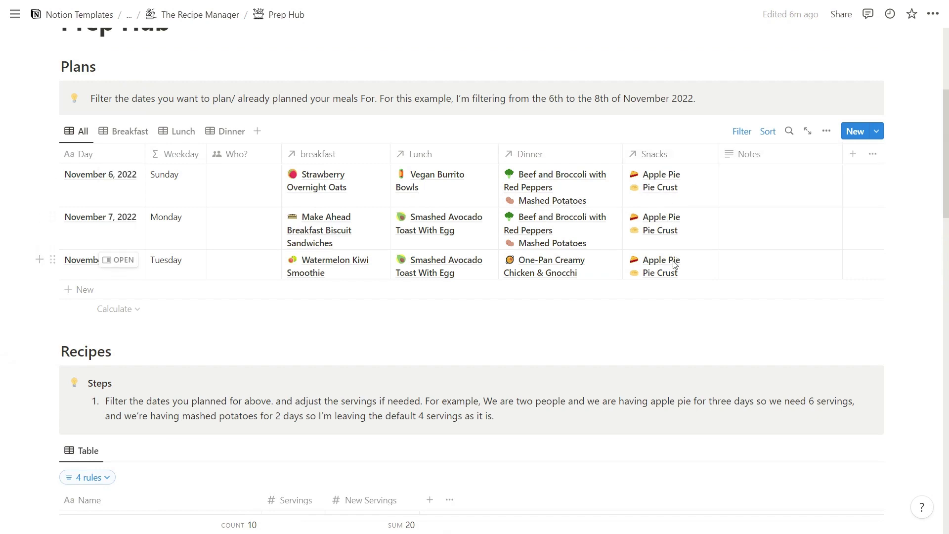
pyautogui.scroll(-4, 593, 220)
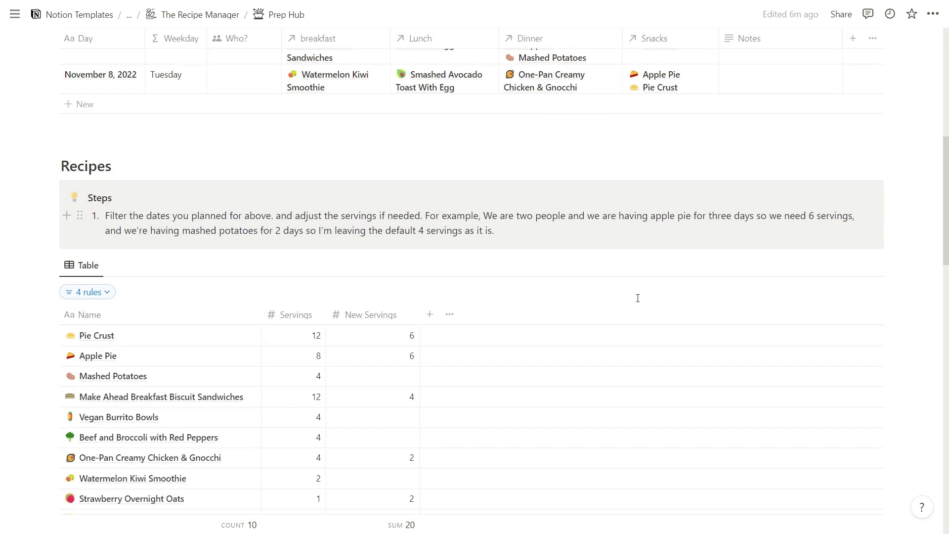
# - Compare the Servings and New Servings values of Apple Pie and Pie Crust in the Recipes table without changing them
pyautogui.click(414, 358)
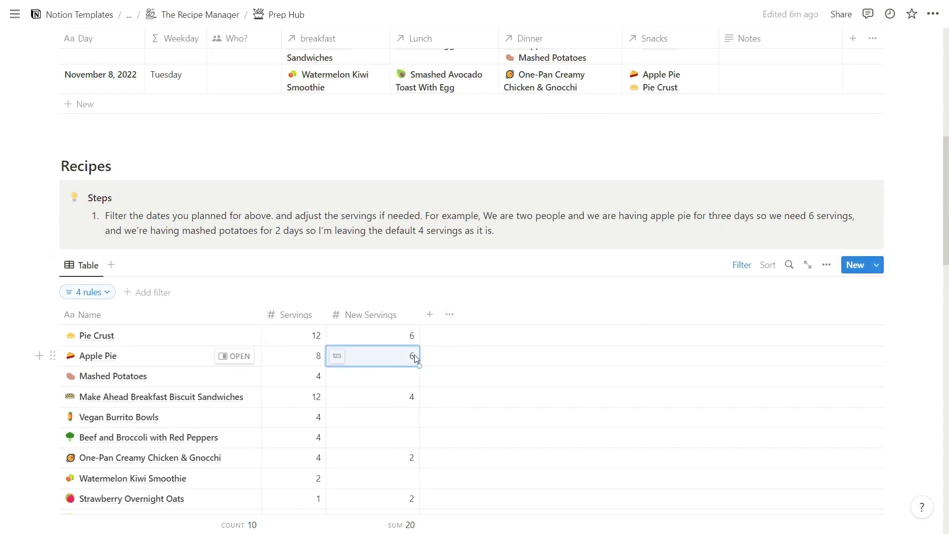
pyautogui.click(300, 360)
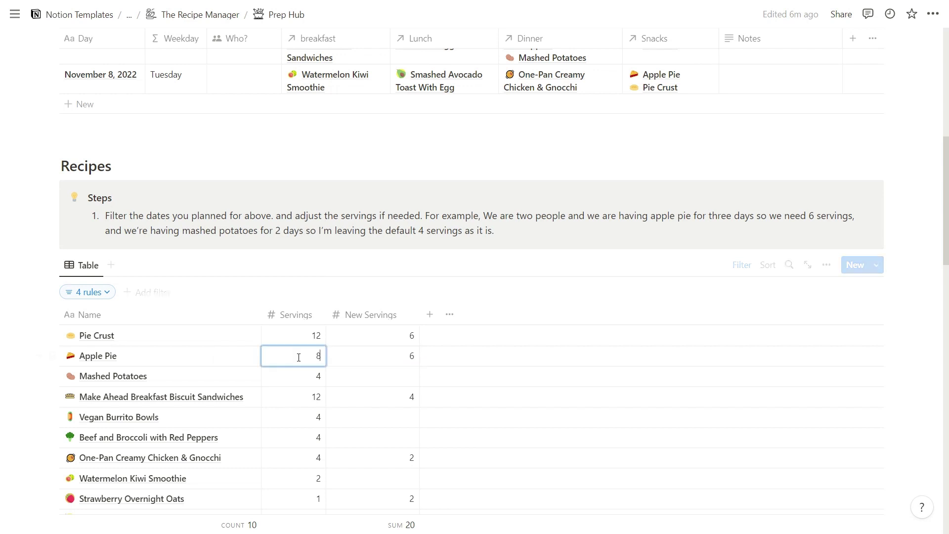
pyautogui.press('Return')
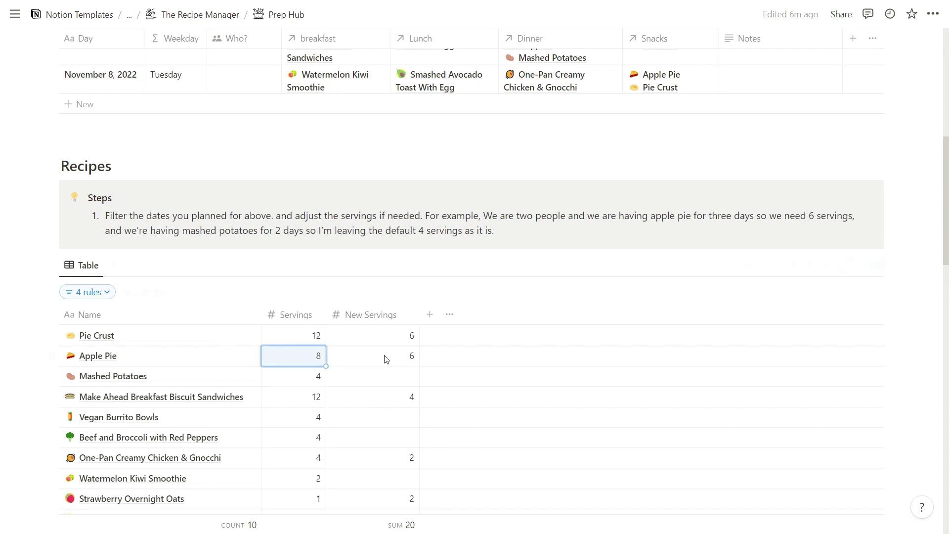
pyautogui.press('Right')
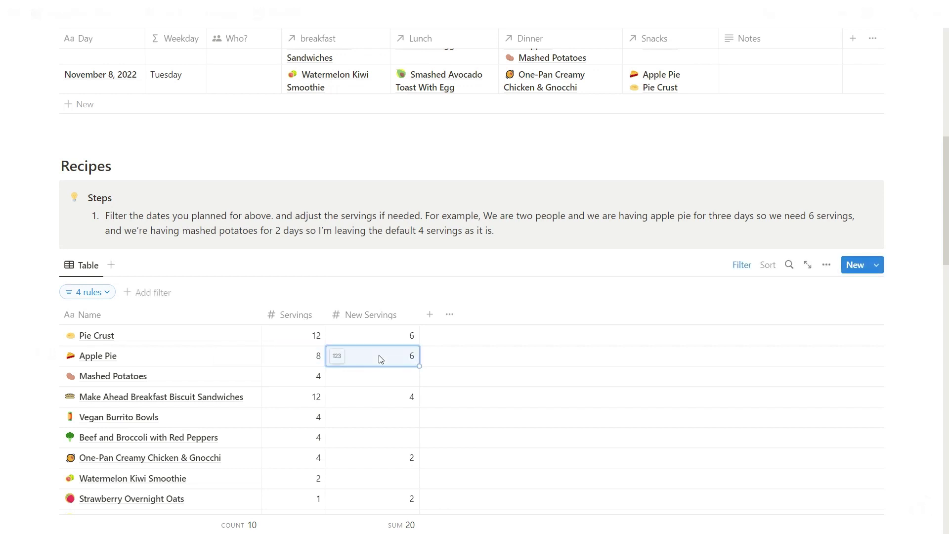
pyautogui.click(298, 336)
pyautogui.press('Escape')
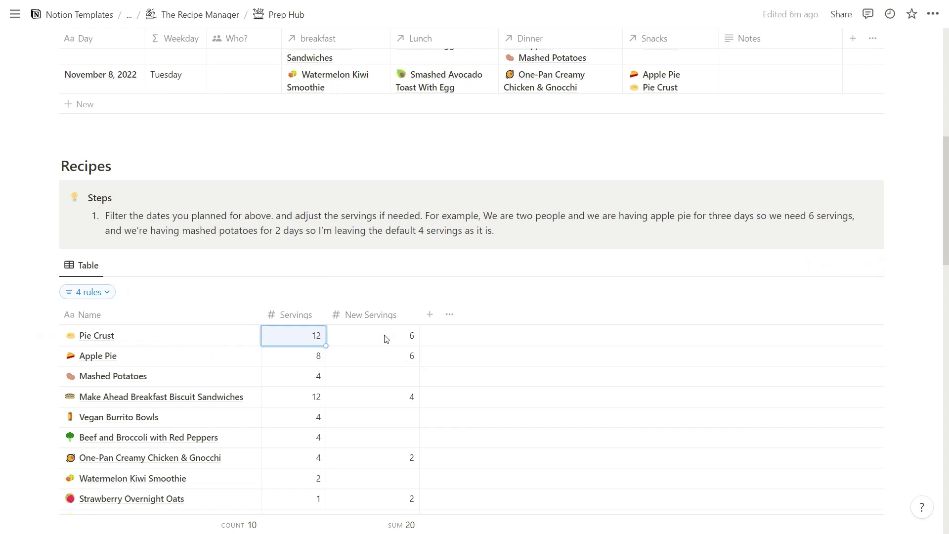
pyautogui.click(382, 337)
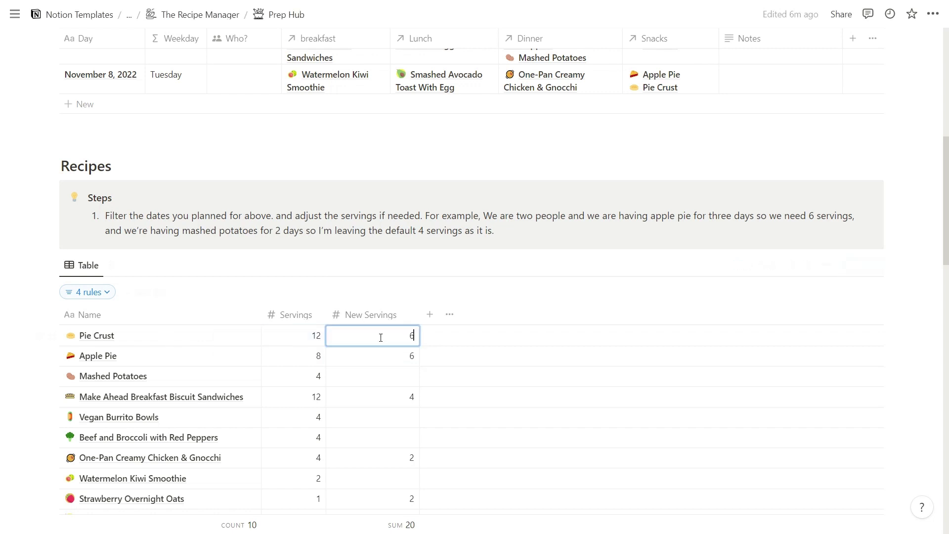
pyautogui.press('Escape')
# - Read the Ingredients section's steps and inspect which recipes the Shopping List's recipe filter contains, comparing them with the Recipes table
pyautogui.scroll(-5, 384, 309)
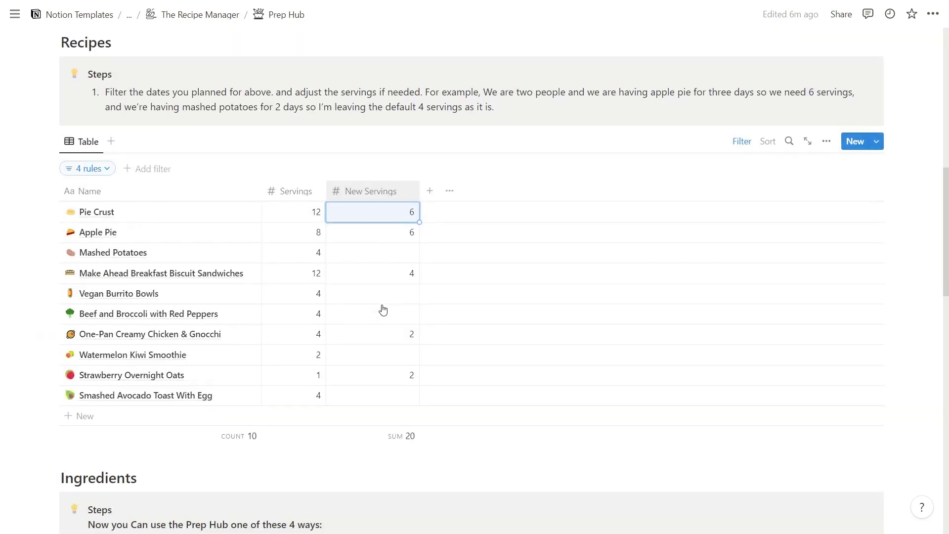
pyautogui.scroll(-2, 381, 305)
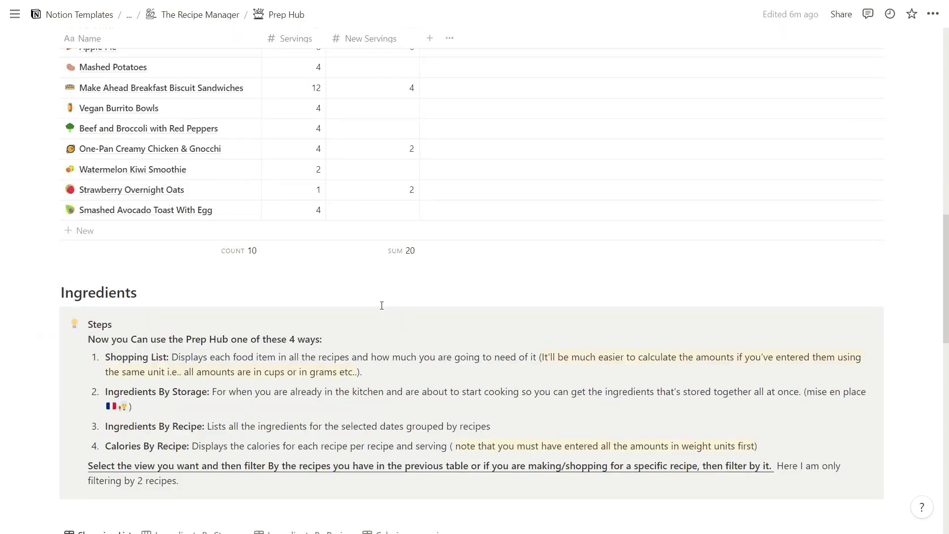
pyautogui.scroll(-5, 382, 305)
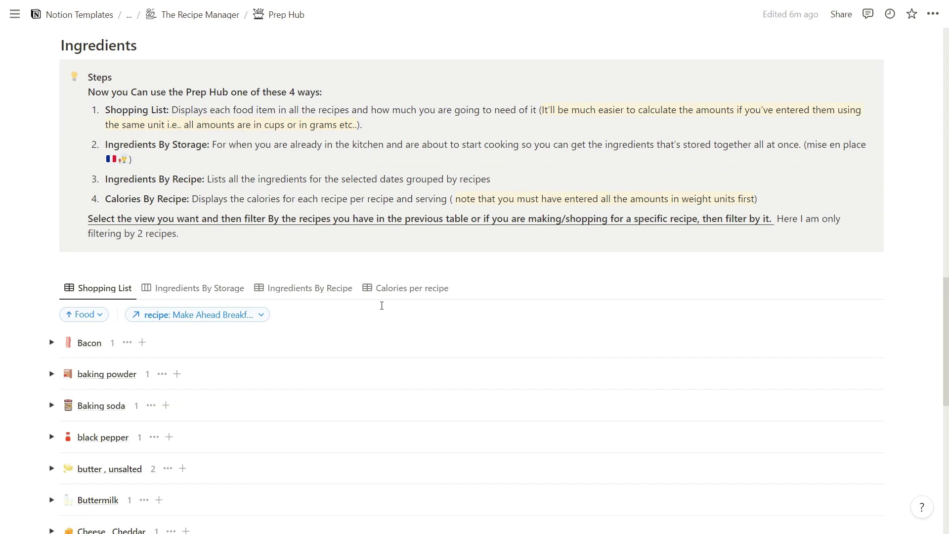
pyautogui.scroll(-1, 382, 305)
pyautogui.scroll(-1, 381, 304)
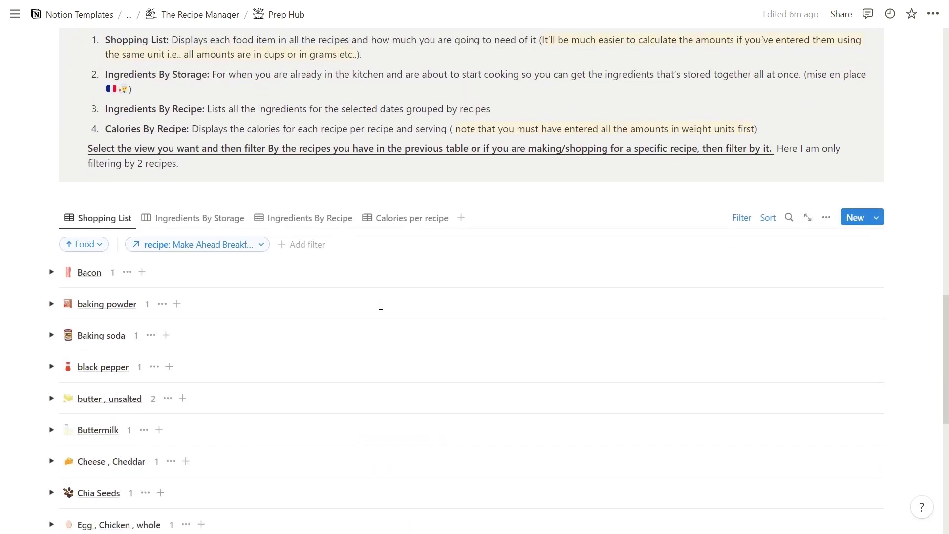
pyautogui.click(220, 193)
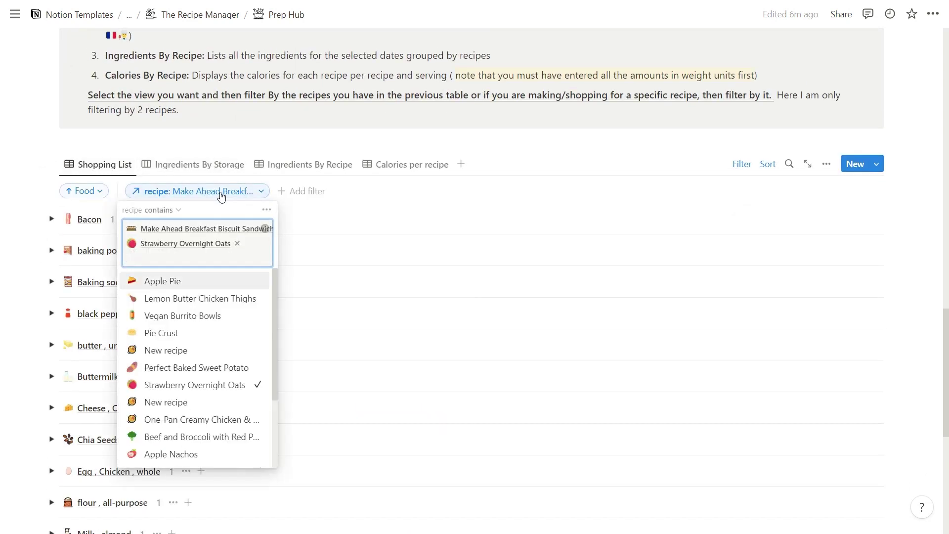
pyautogui.press('Escape')
pyautogui.scroll(5, 237, 151)
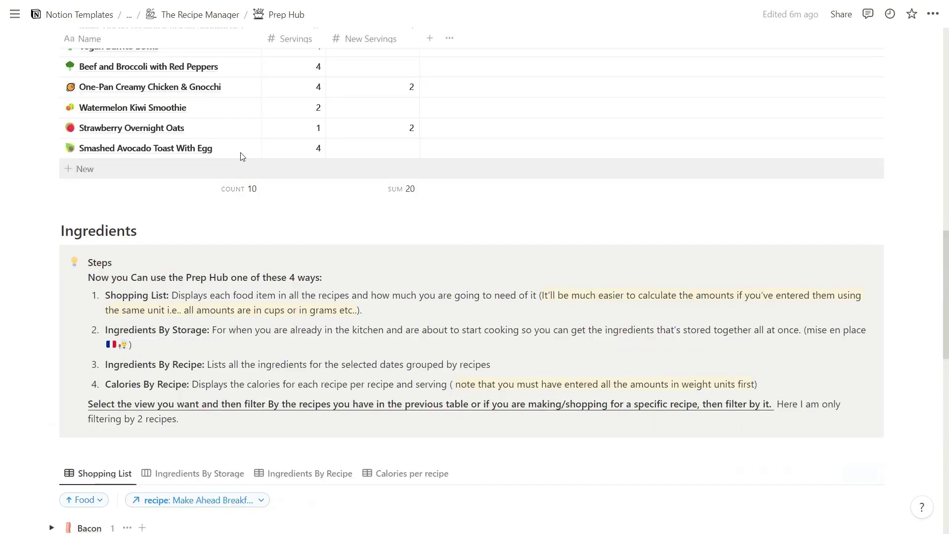
pyautogui.scroll(-6, 264, 222)
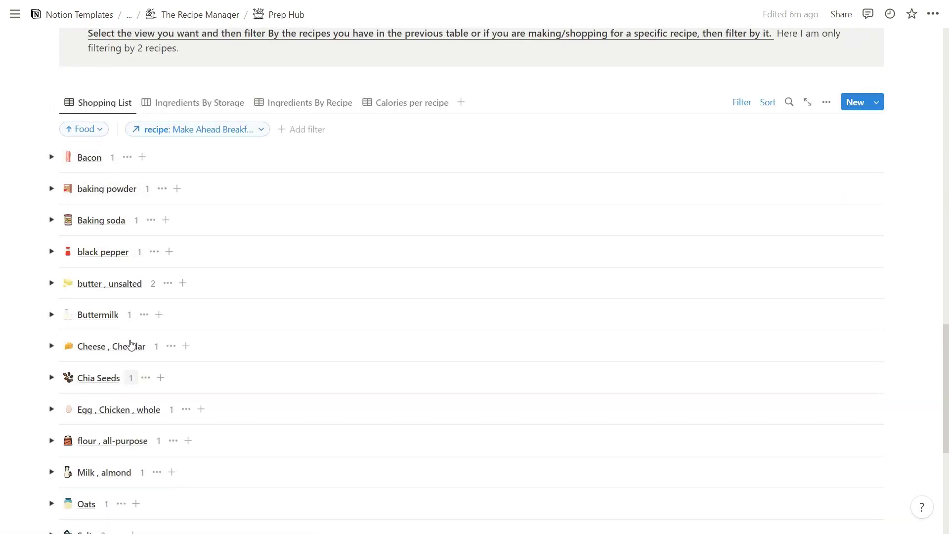
# - Expand the Bacon and Salt groups of the Shopping List to examine their scaled amounts, units and recipes, collapsing each again
pyautogui.click(53, 158)
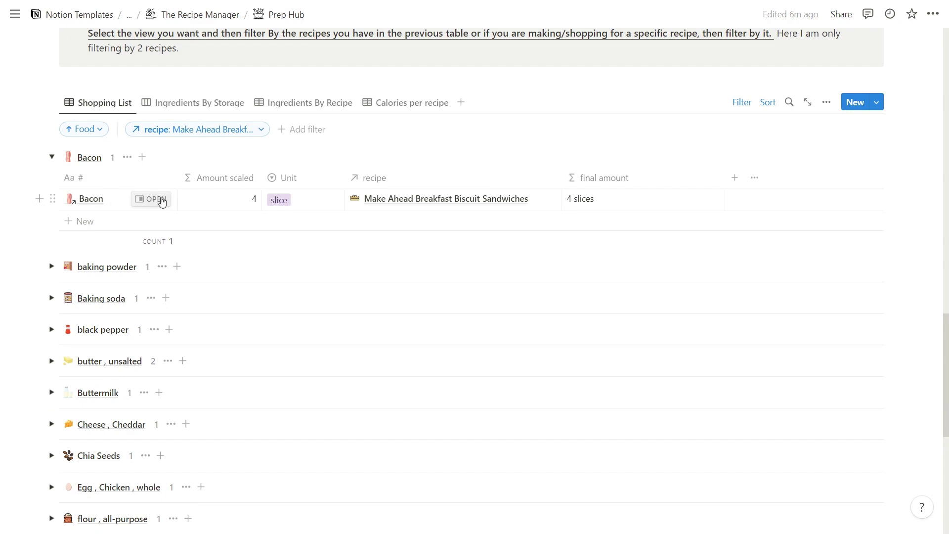
pyautogui.click(52, 158)
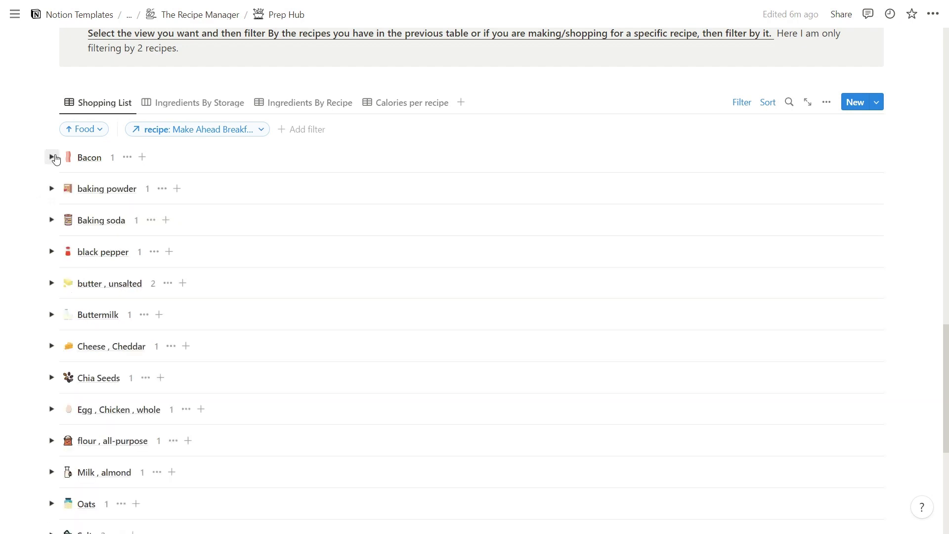
pyautogui.scroll(-4, 184, 259)
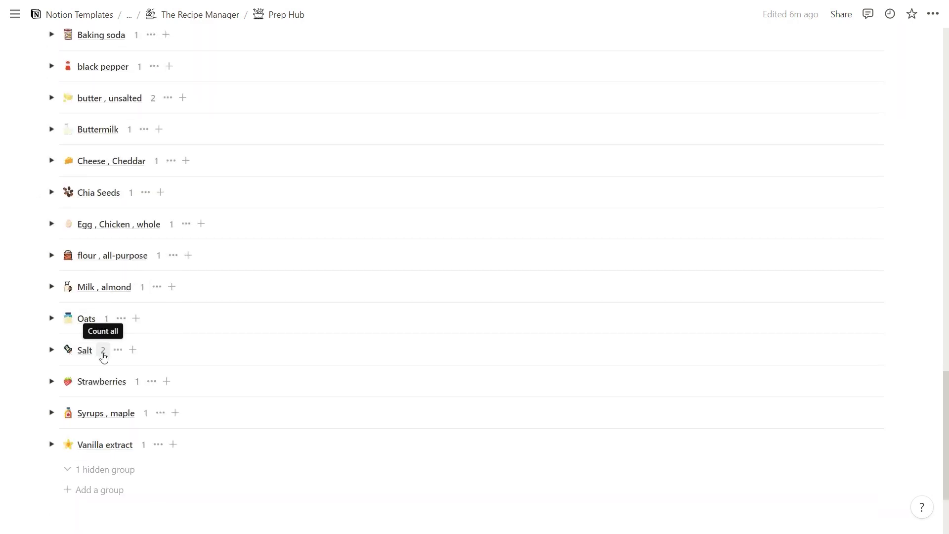
pyautogui.click(52, 351)
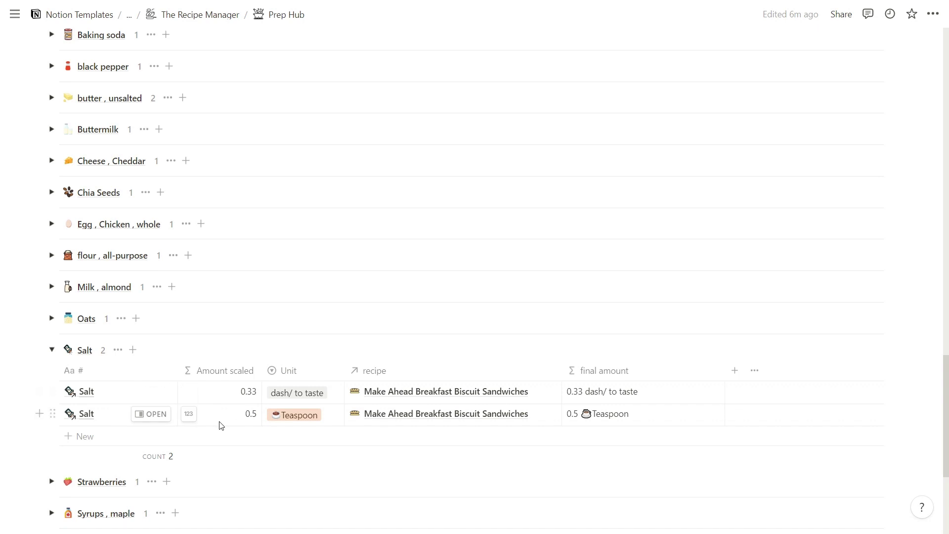
pyautogui.click(55, 354)
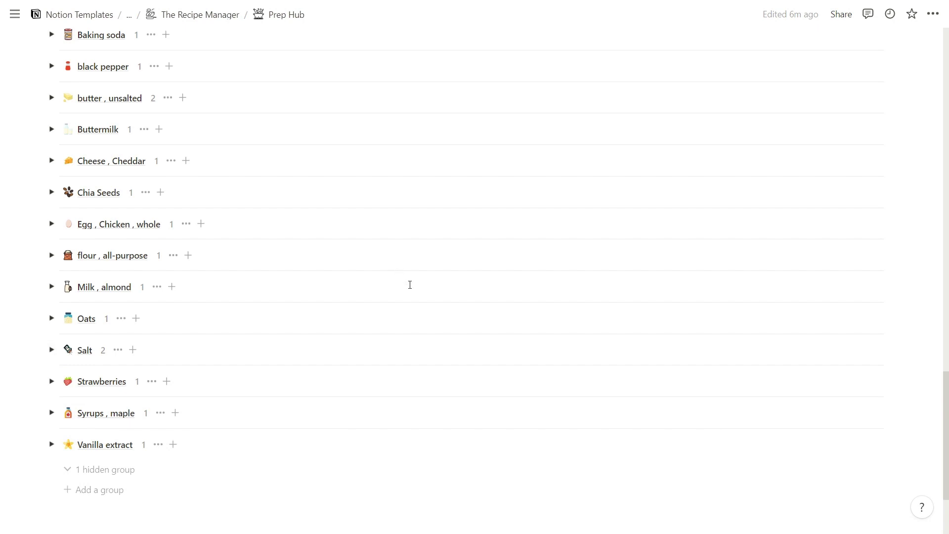
pyautogui.scroll(4, 400, 289)
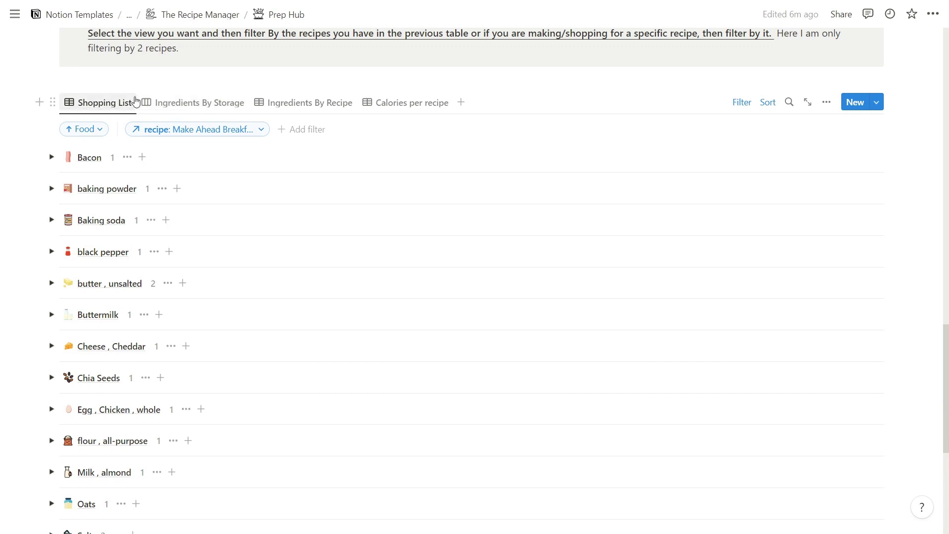
# - Show the Ingredients By Storage view and look through its pantry, Fridge and freezer columns
pyautogui.click(158, 101)
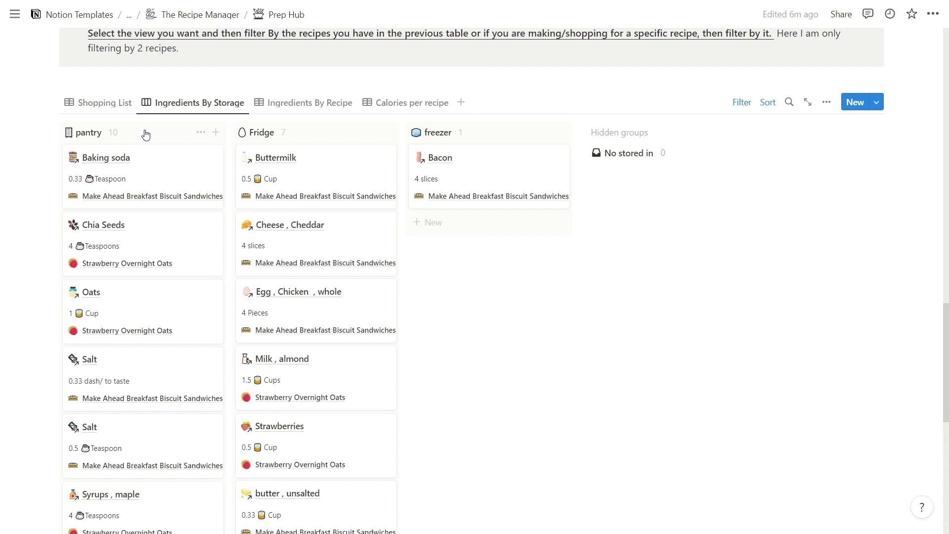
pyautogui.scroll(-5, 144, 161)
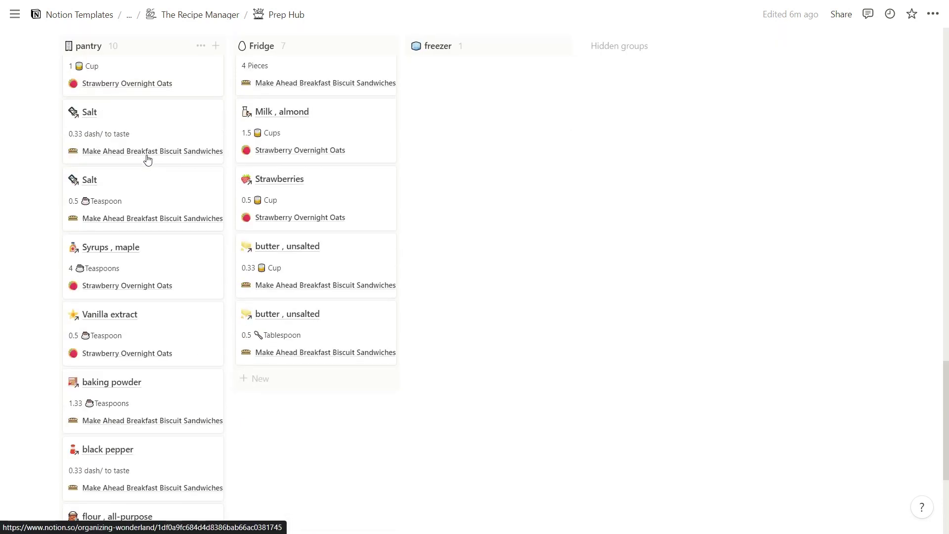
pyautogui.scroll(4, 146, 163)
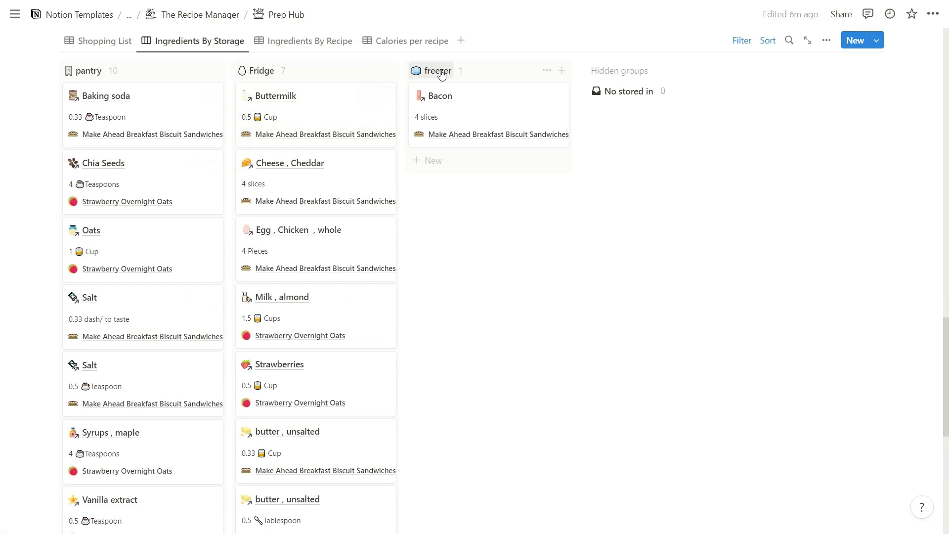
pyautogui.scroll(3, 544, 238)
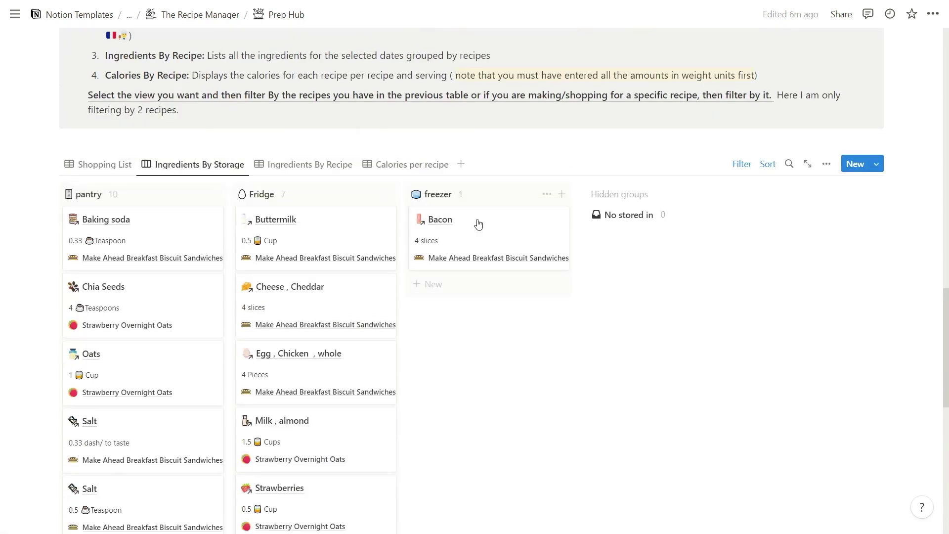
# - Review the Ingredients By Recipe and Calories per recipe views, opening and closing the Make Ahead Breakfast Biscuit Sandwiches page in between
pyautogui.click(288, 168)
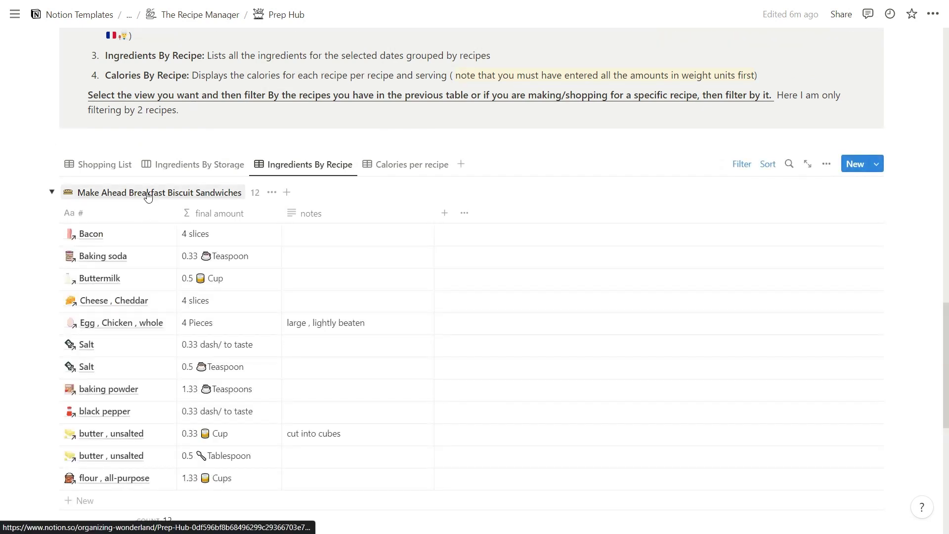
pyautogui.click(148, 197)
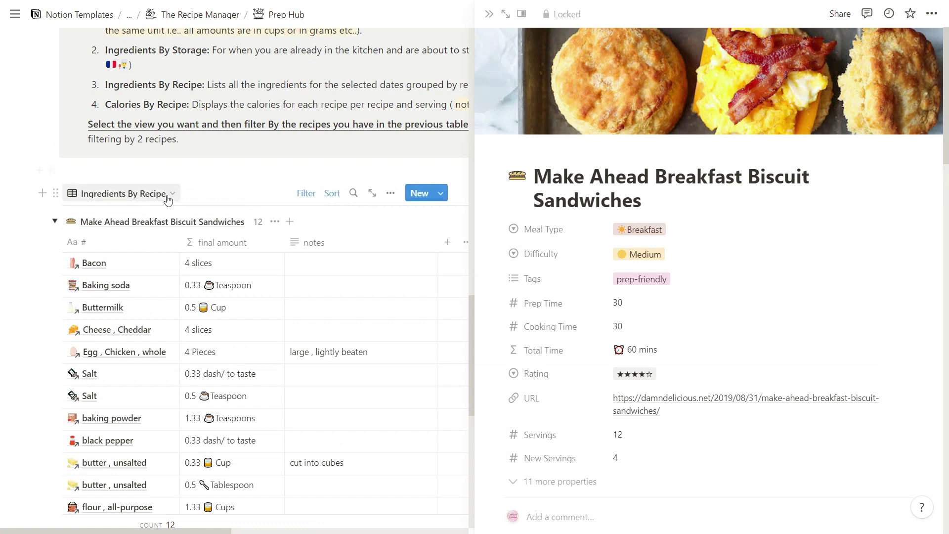
pyautogui.click(172, 195)
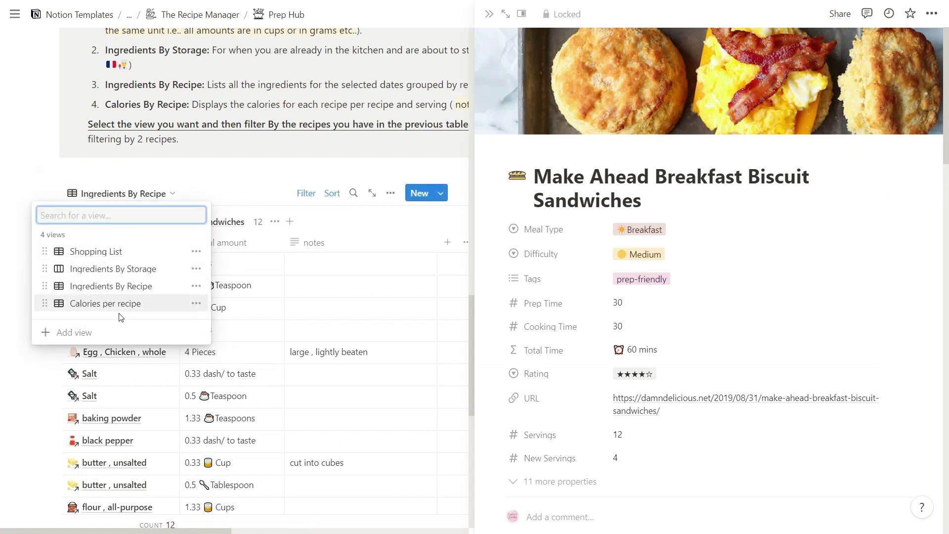
pyautogui.click(127, 303)
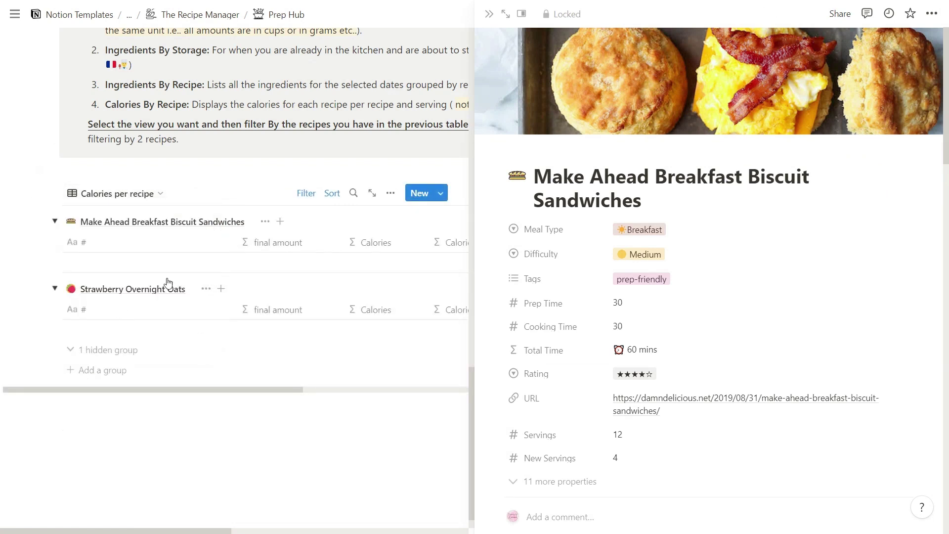
pyautogui.click(488, 17)
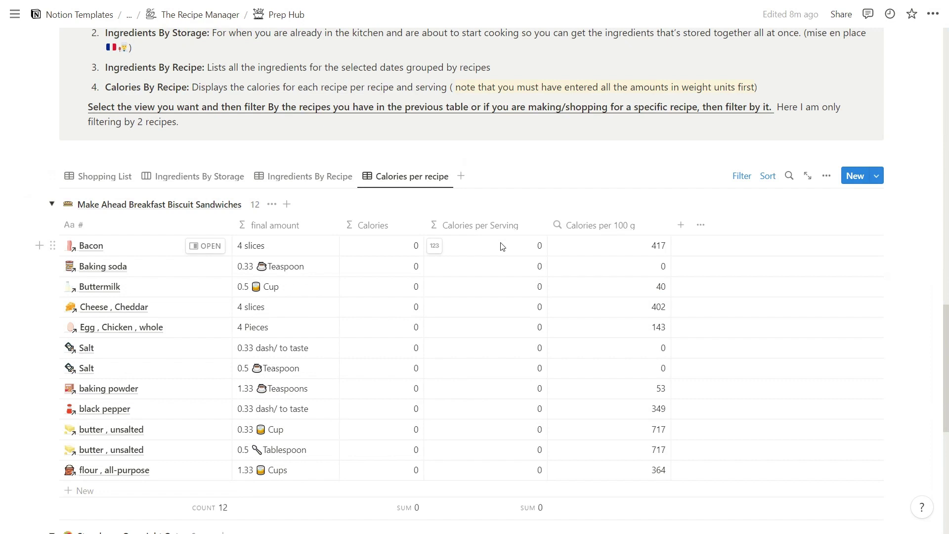
# - Edit the Calories per 100 g rollup so that it uses the food's Calories / oz property, searching for "calo"
pyautogui.click(605, 223)
pyautogui.click(614, 295)
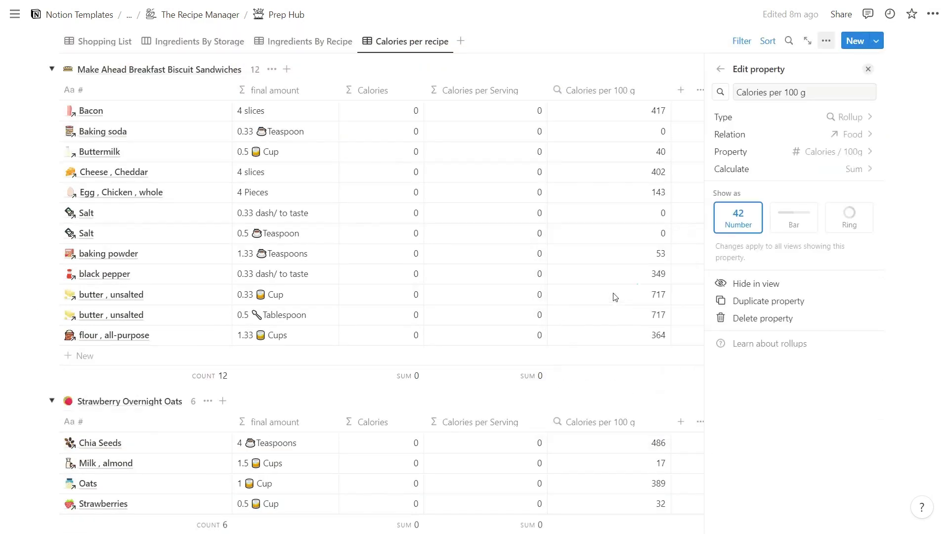
pyautogui.click(774, 153)
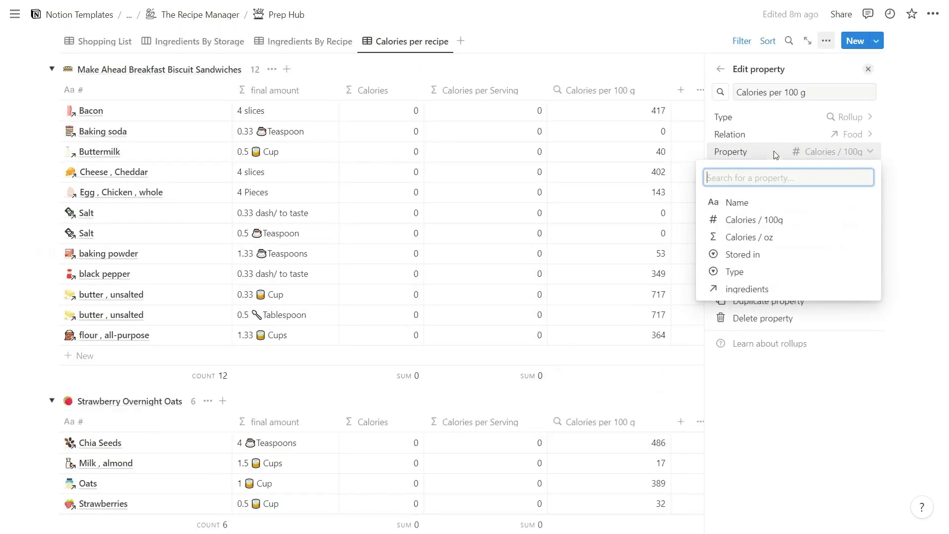
pyautogui.write('calo')
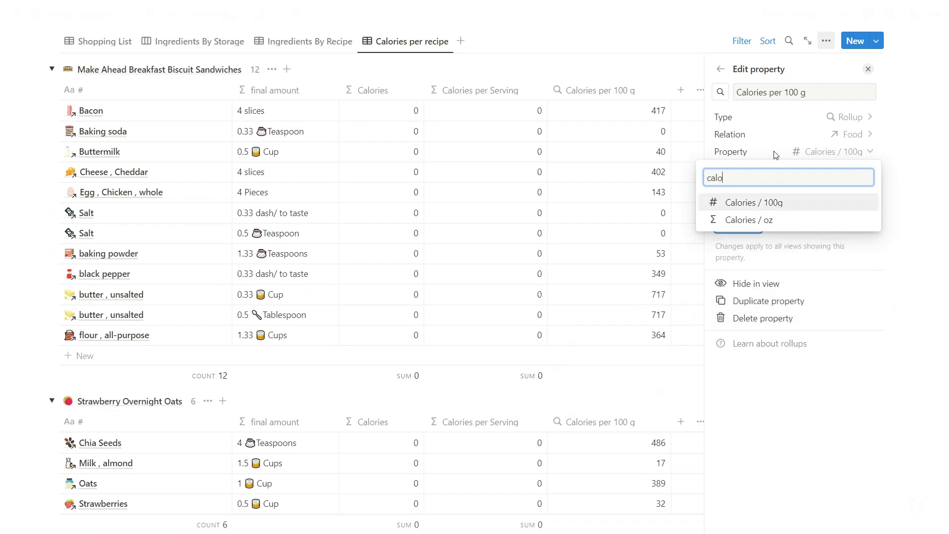
pyautogui.click(750, 223)
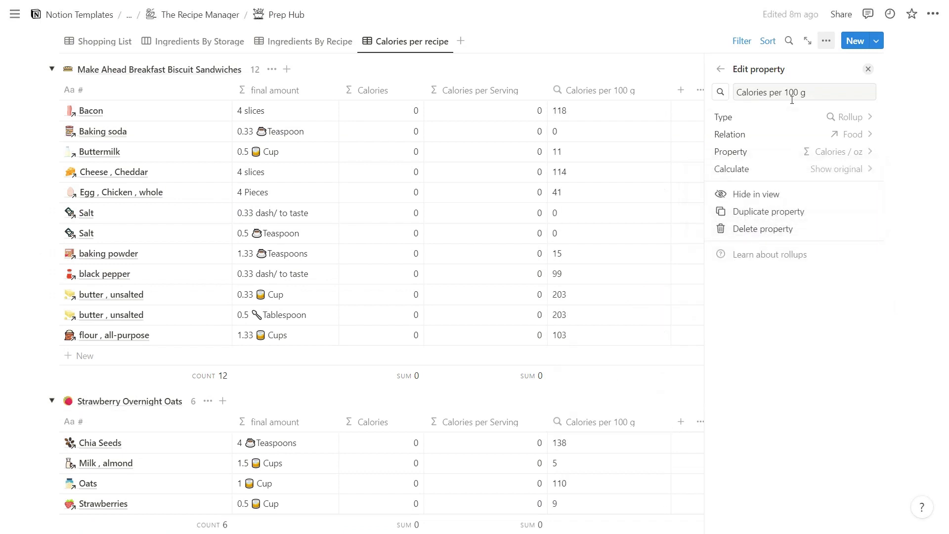
# - Rename the Calories per 100 g property by replacing "100 g" with "oz"
pyautogui.moveTo(785, 94); pyautogui.dragTo(814, 94)
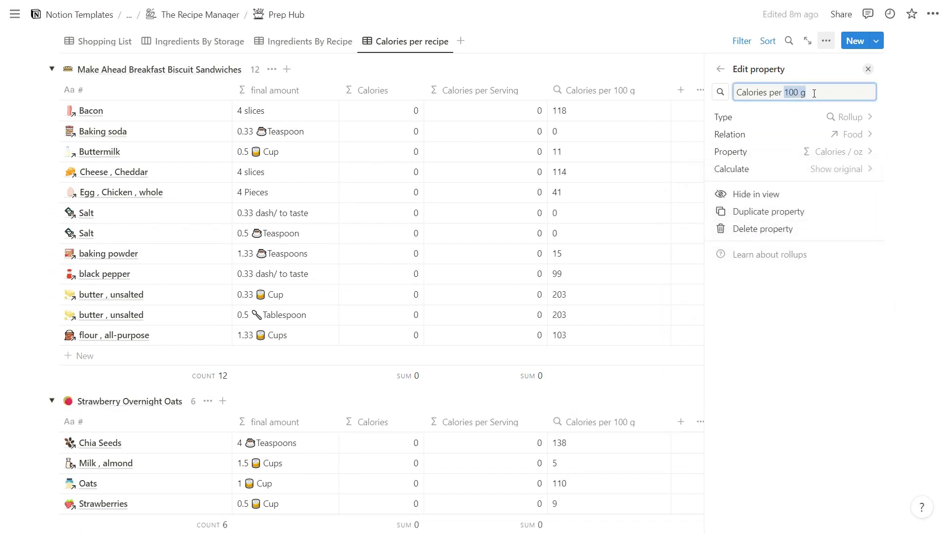
pyautogui.press('BackSpace')
pyautogui.write('oz')
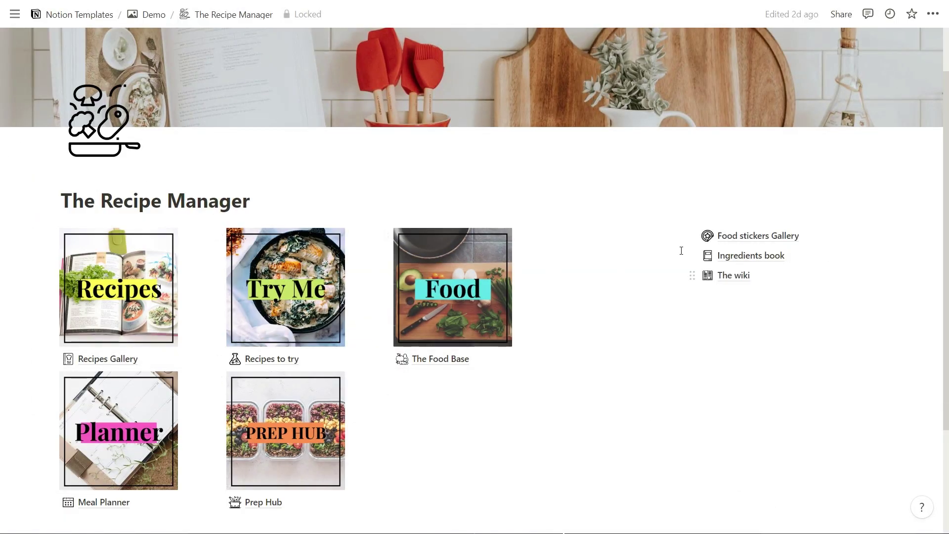
# - Open the food stickers database from the Food stickers Gallery and look through its stickers, food, tools and people views
pyautogui.click(723, 238)
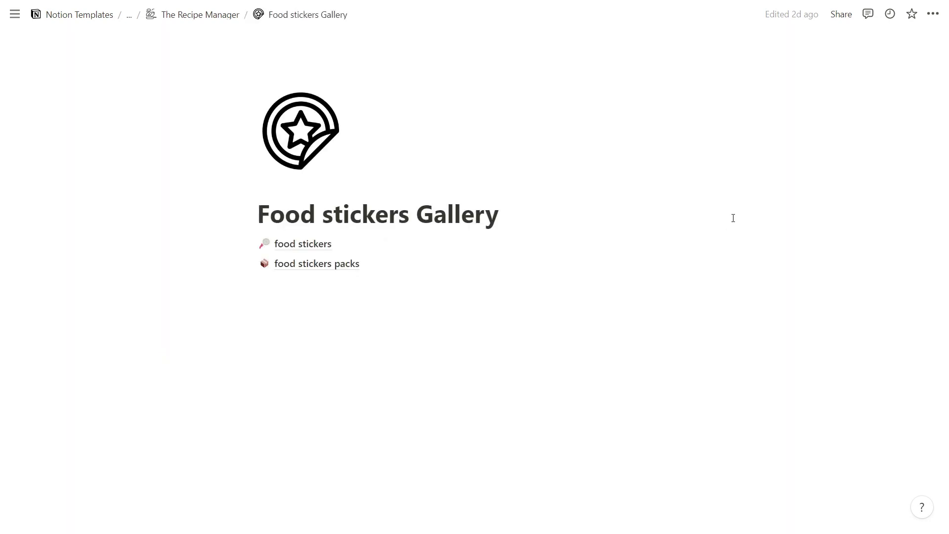
pyautogui.click(324, 248)
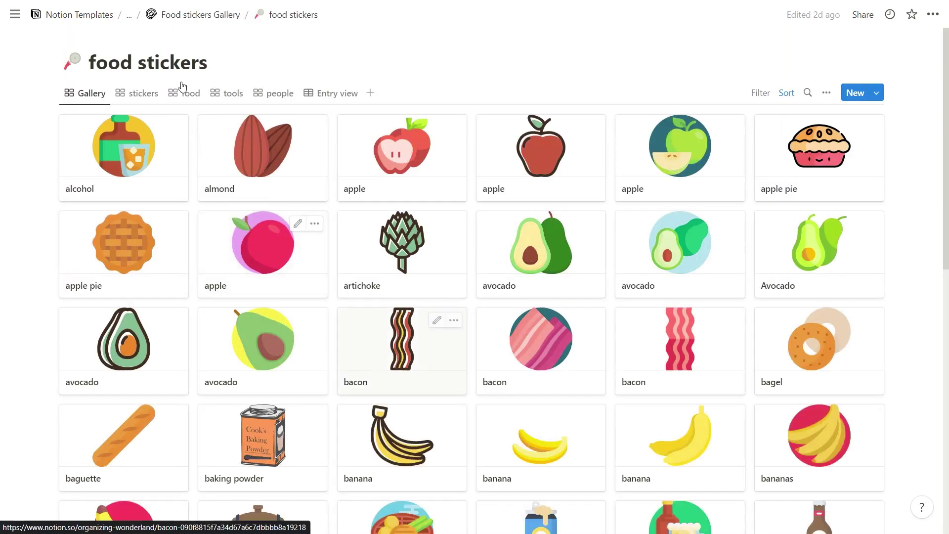
pyautogui.click(140, 96)
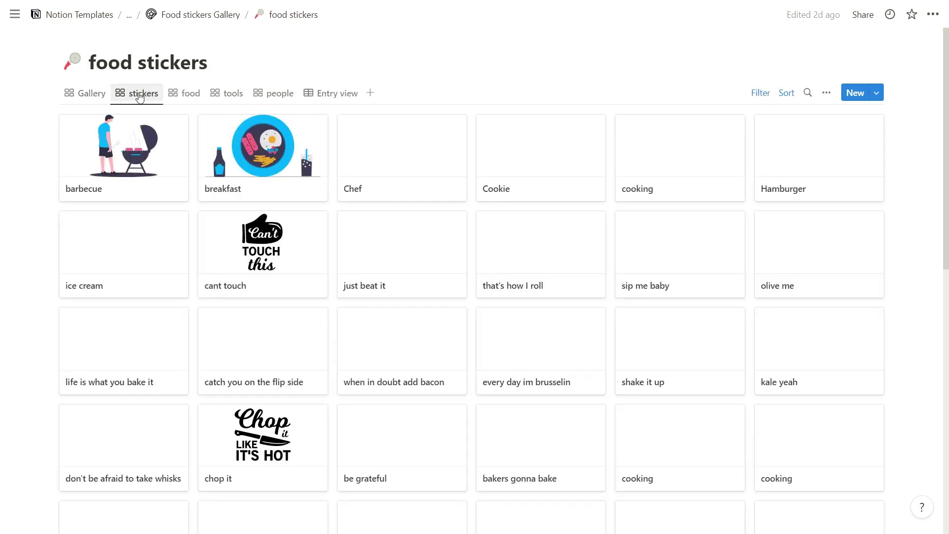
pyautogui.click(182, 97)
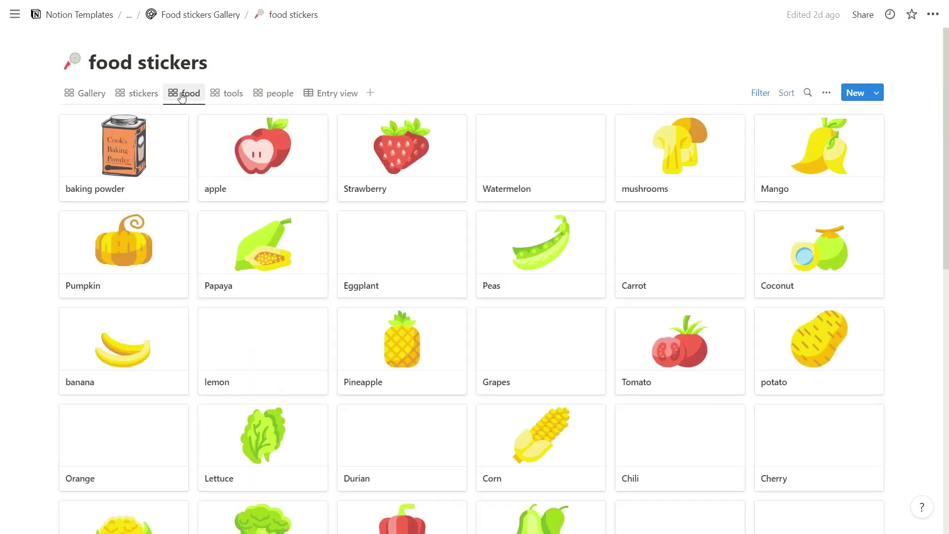
pyautogui.click(232, 97)
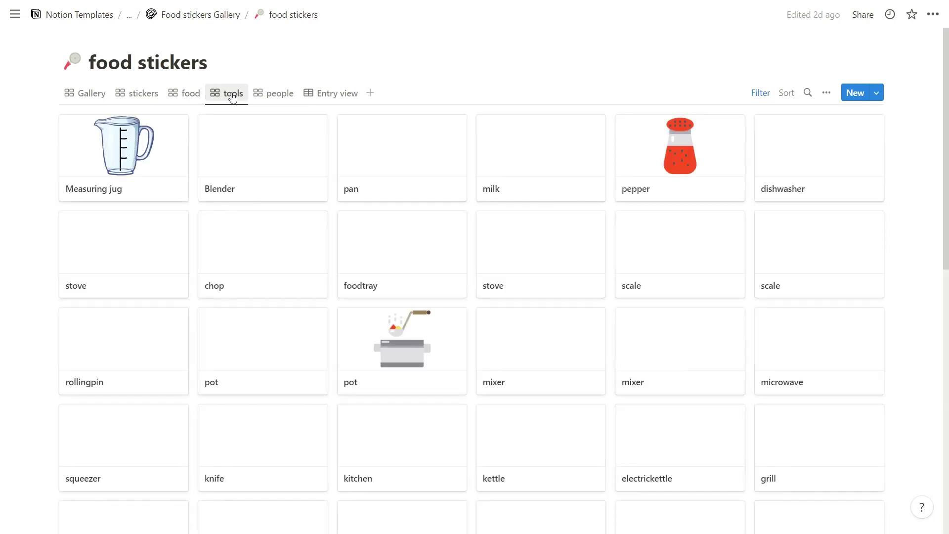
pyautogui.click(271, 96)
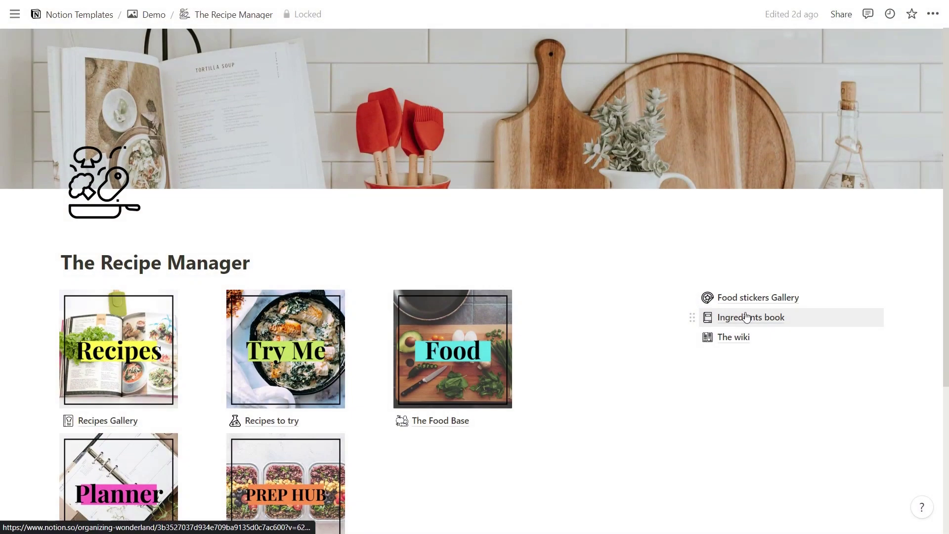
# - Open the Ingredients book, and read through The wiki from its table of content down past the Meal Planner section
pyautogui.click(747, 317)
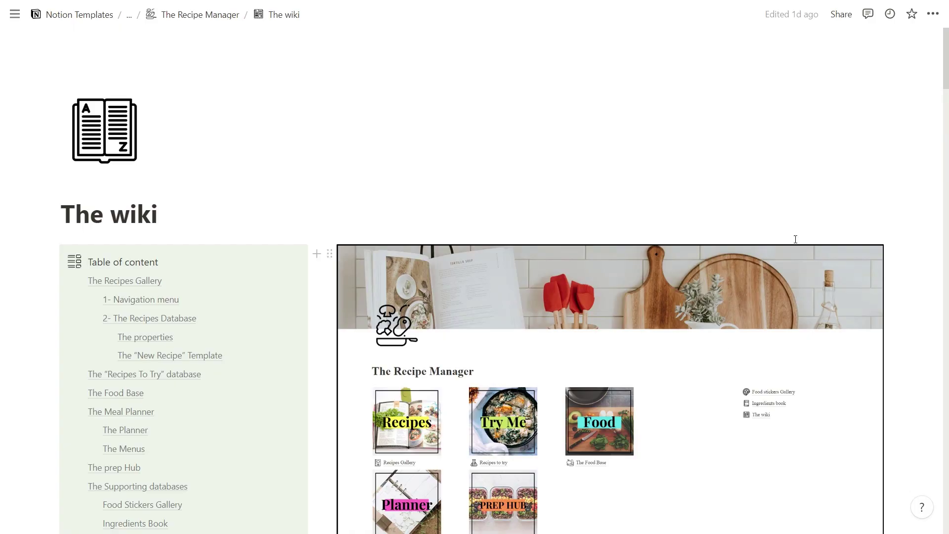
pyautogui.scroll(-2, 629, 200)
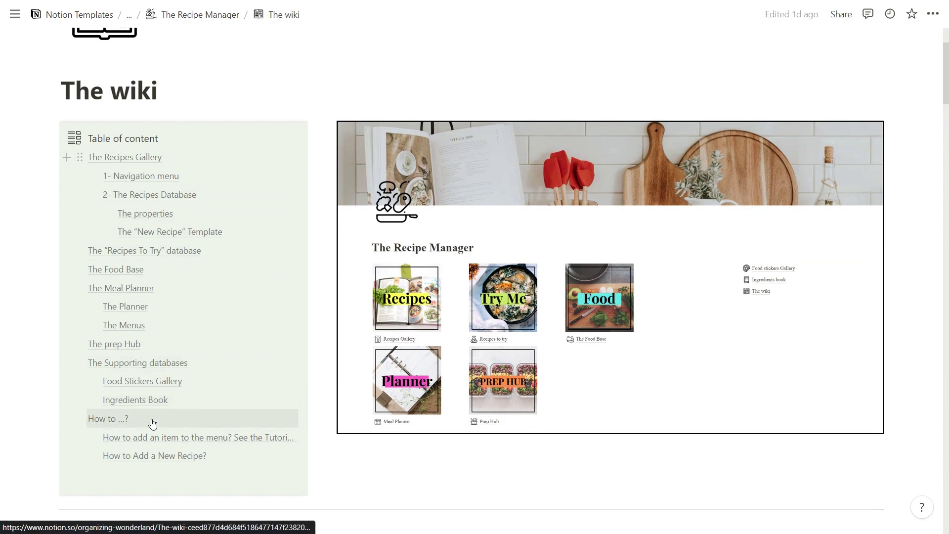
pyautogui.scroll(-8, 430, 426)
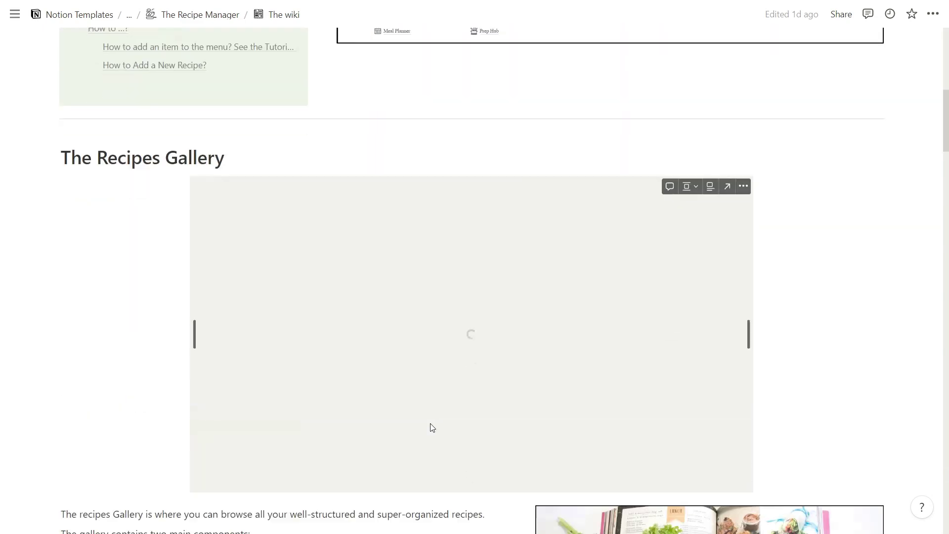
pyautogui.scroll(-8, 433, 427)
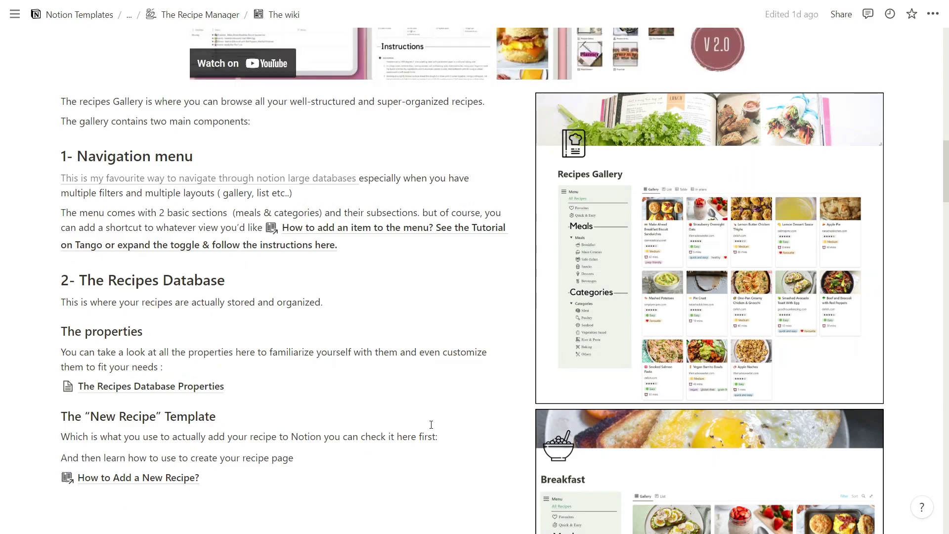
pyautogui.scroll(-14, 431, 424)
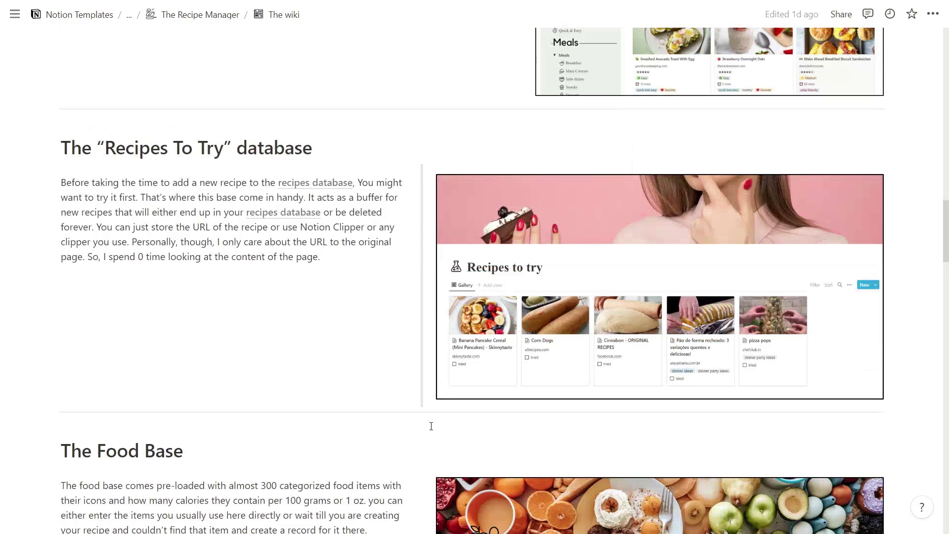
pyautogui.scroll(-15, 431, 426)
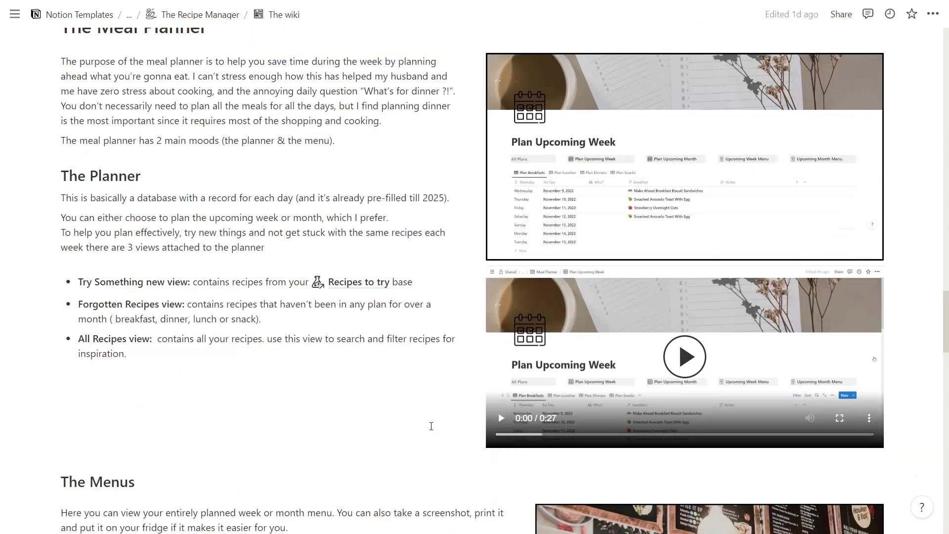
pyautogui.scroll(-12, 431, 427)
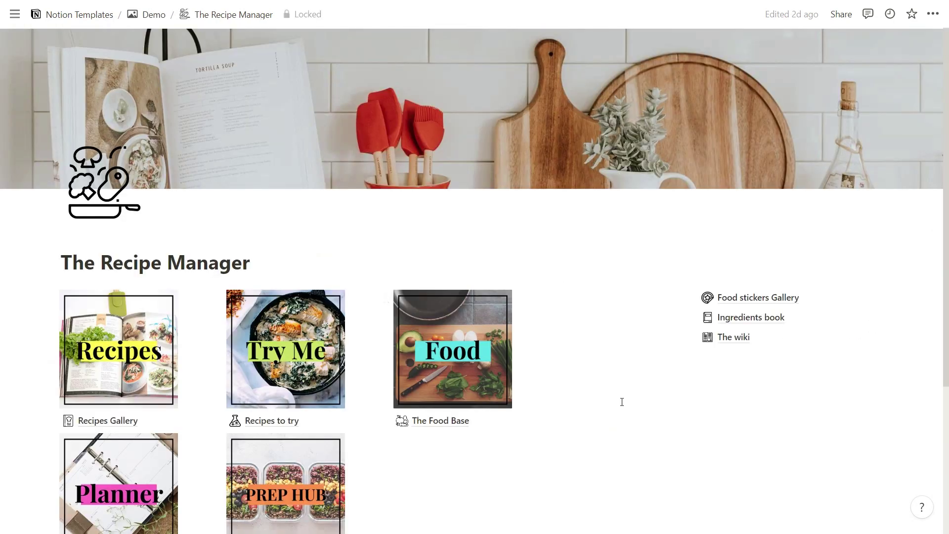
pyautogui.scroll(-2, 622, 402)
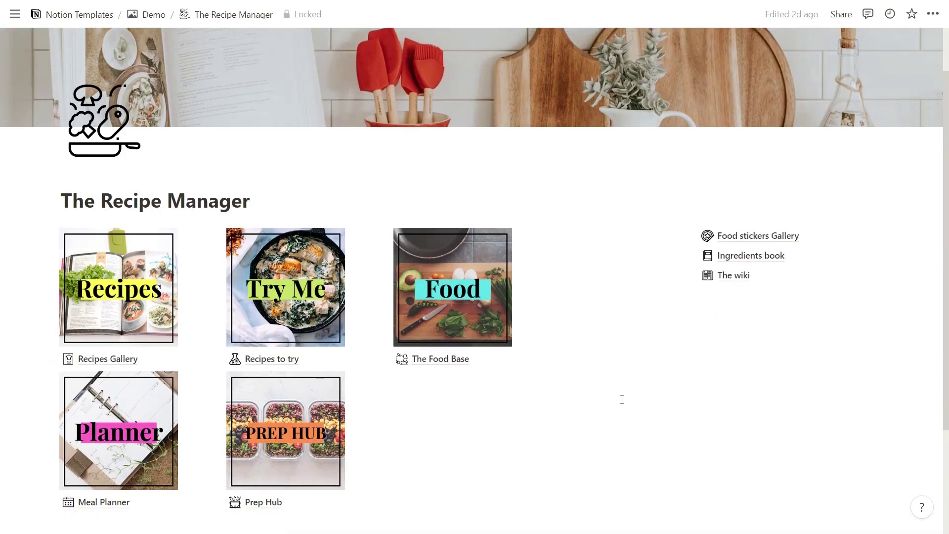
pyautogui.scroll(-2, 622, 399)
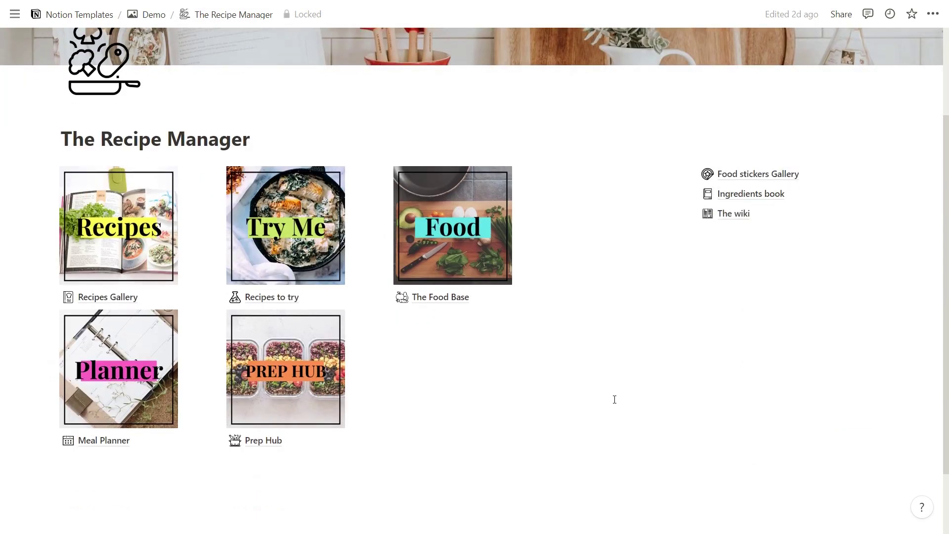
pyautogui.scroll(2, 615, 400)
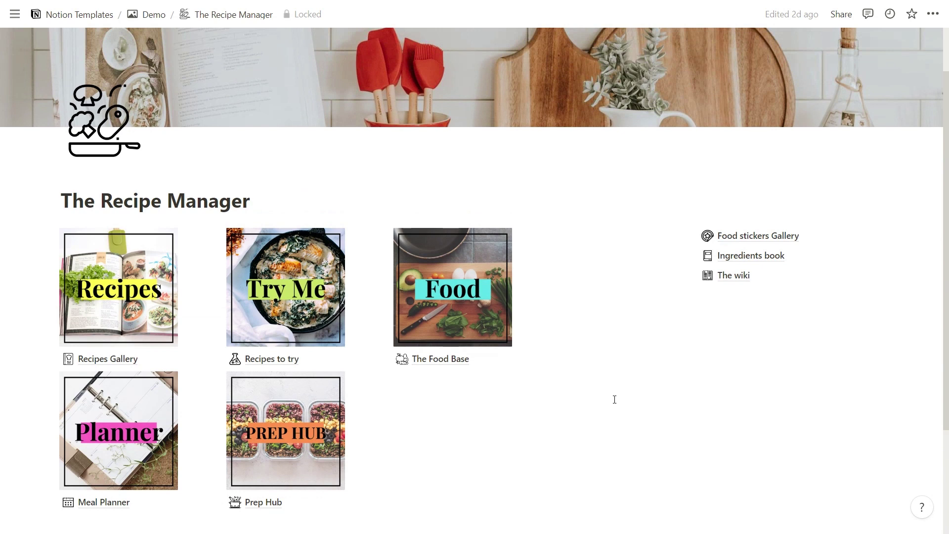